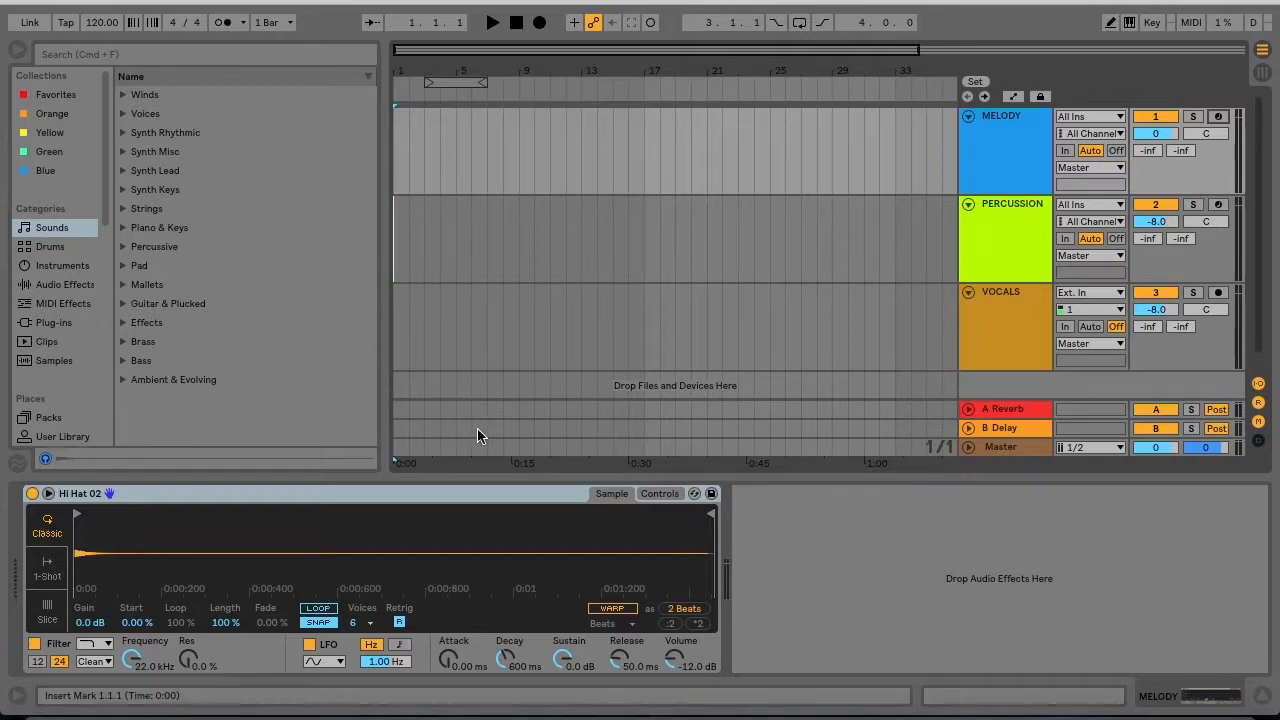
- Delete the Hi Hat 02 instrument from the MELODY track and select that track
{"action": "left_click", "coordinate": [479, 509]}
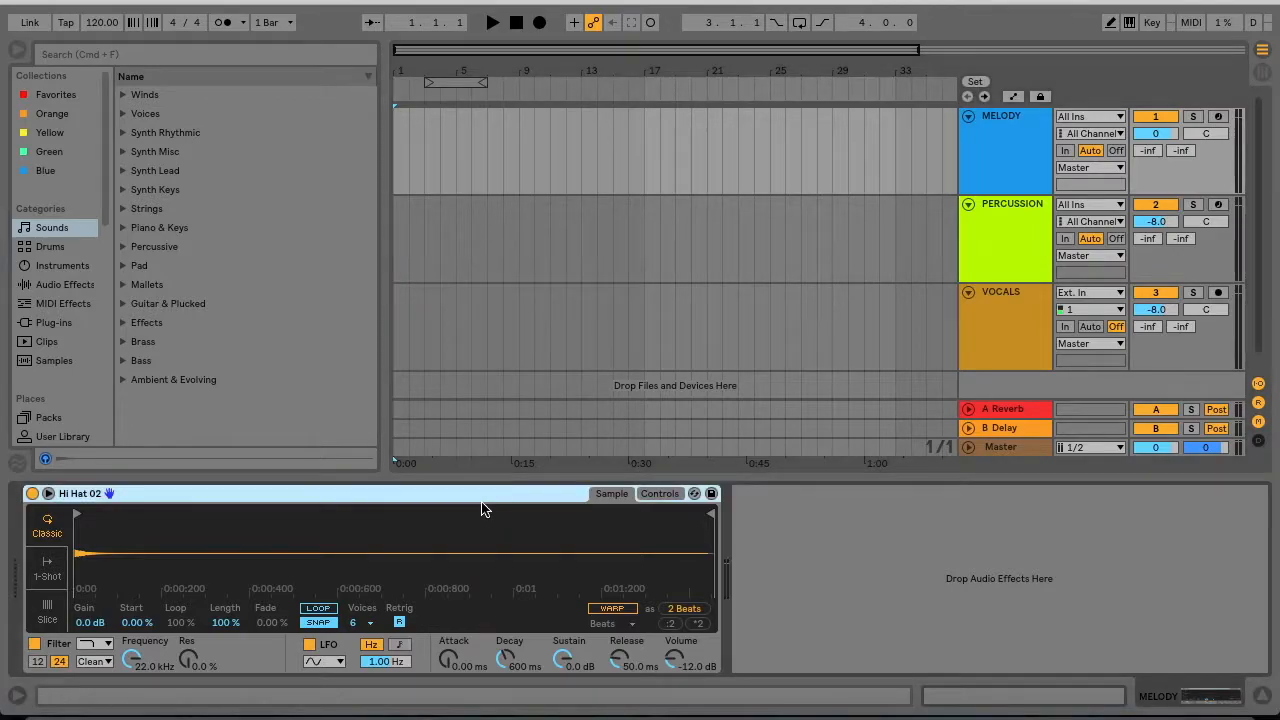
{"action": "key", "text": "Delete"}
{"action": "left_click", "coordinate": [999, 161]}
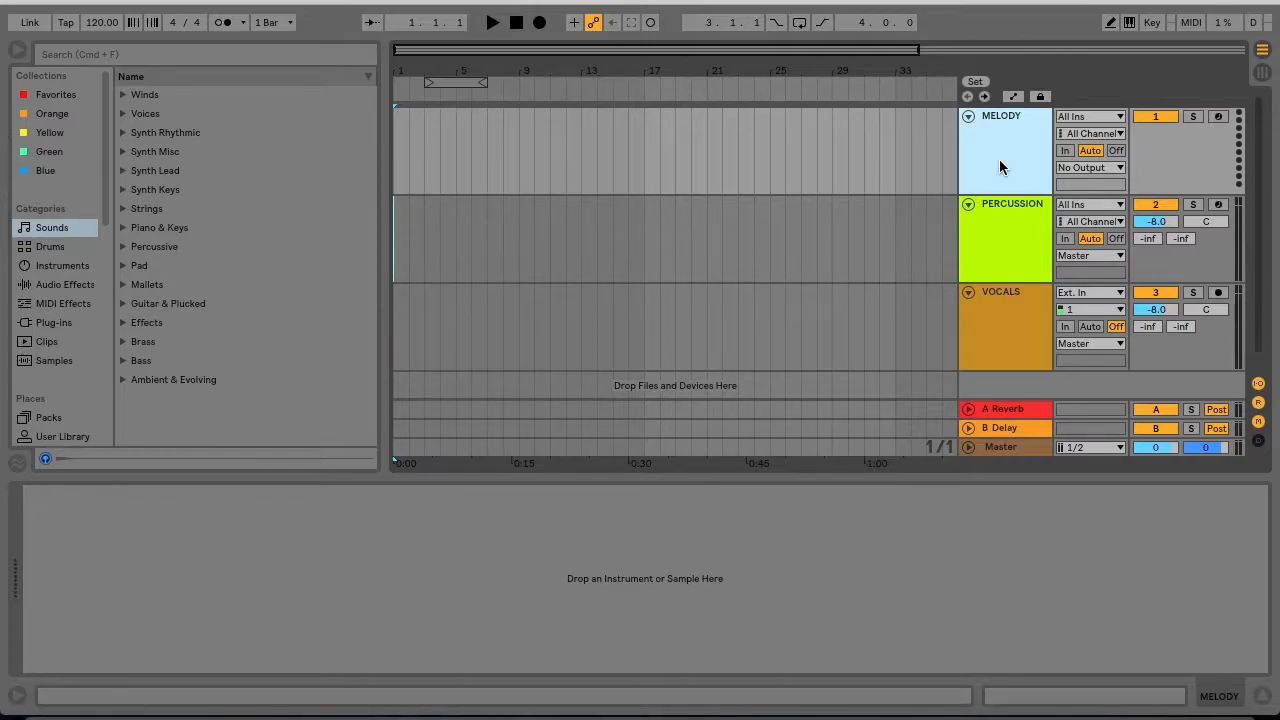
- Set the project tempo to 140 BPM
{"action": "left_click", "coordinate": [103, 25]}
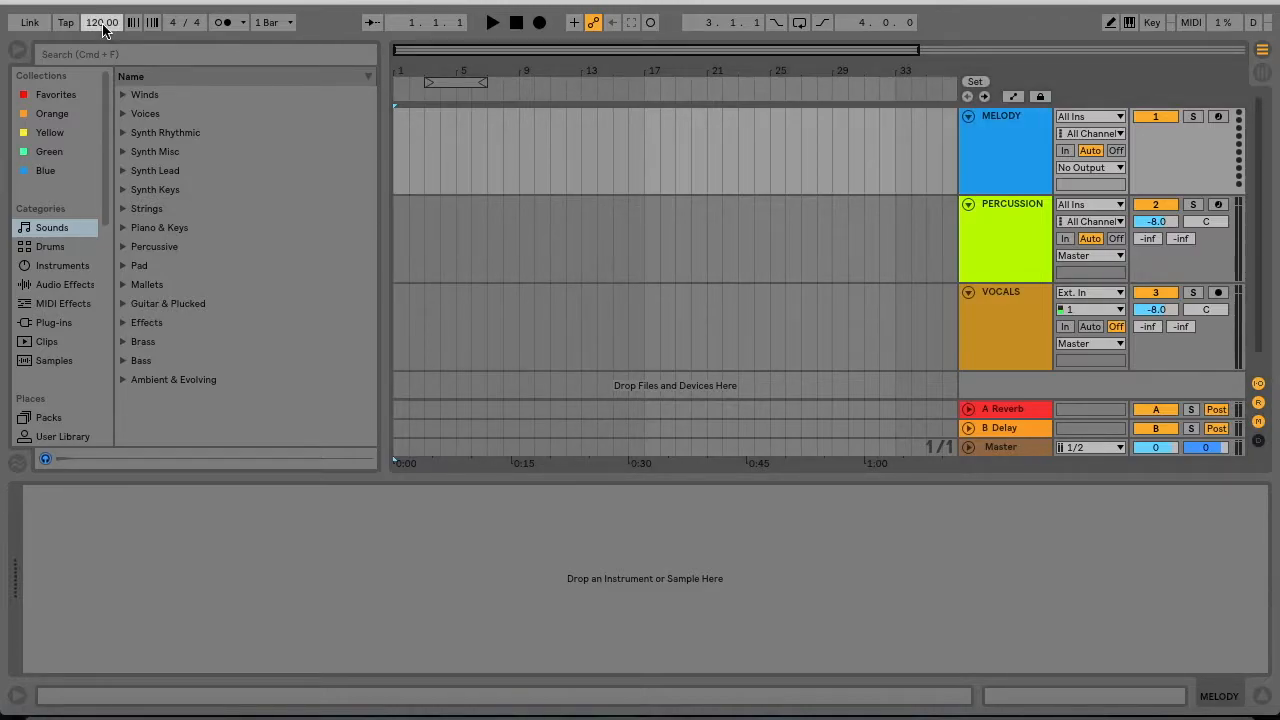
{"action": "type", "text": "140"}
{"action": "key", "text": "Return"}
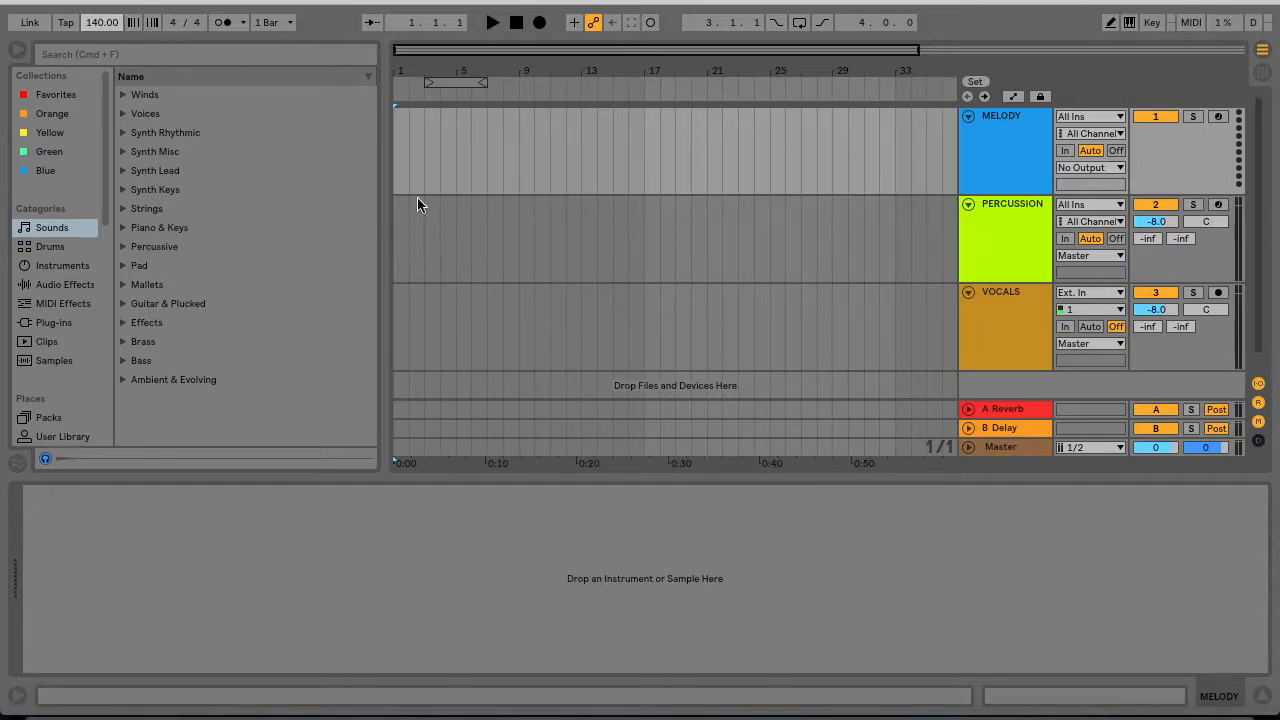
- Arm the MELODY track for recording and load the Lethal VST plug-in onto it
{"action": "left_click", "coordinate": [1219, 117]}
{"action": "left_click", "coordinate": [1006, 187]}
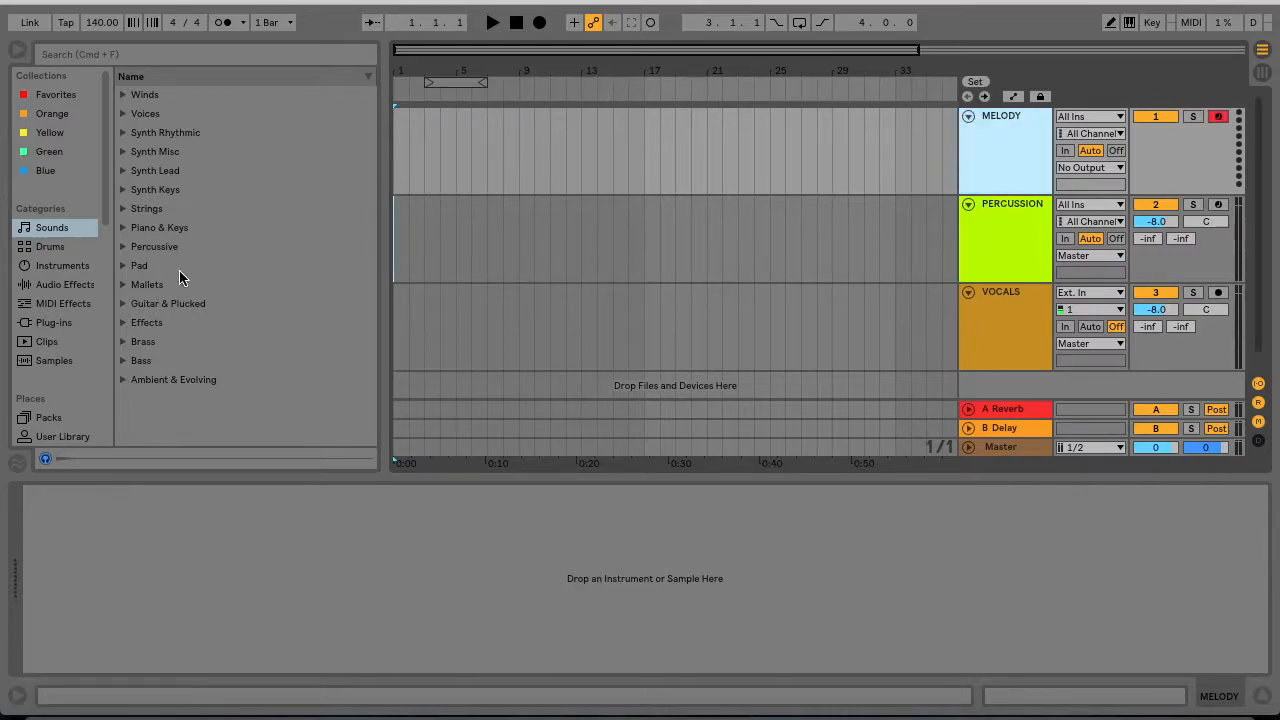
{"action": "left_click", "coordinate": [50, 323]}
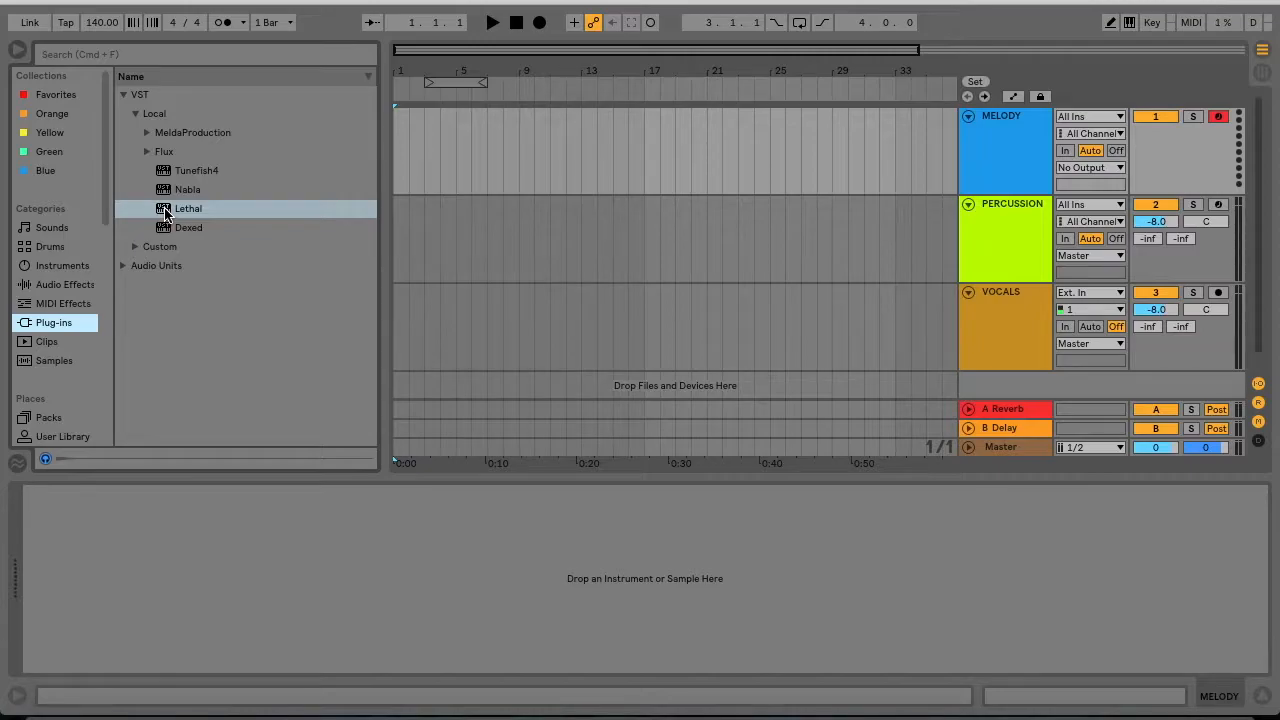
{"action": "left_click_drag", "start_coordinate": [165, 212], "coordinate": [1024, 161]}
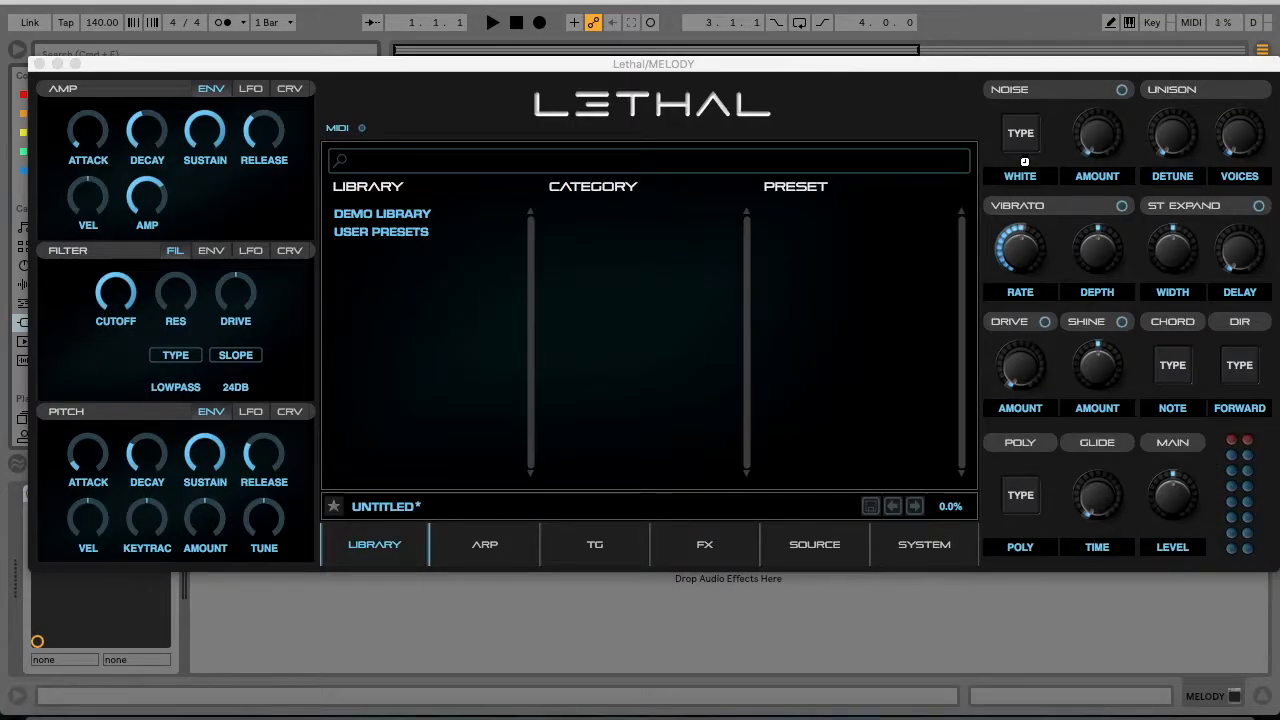
- Choose the Bell 006 preset from the Demo category of Lethal's Demo Library
{"action": "left_click", "coordinate": [390, 215]}
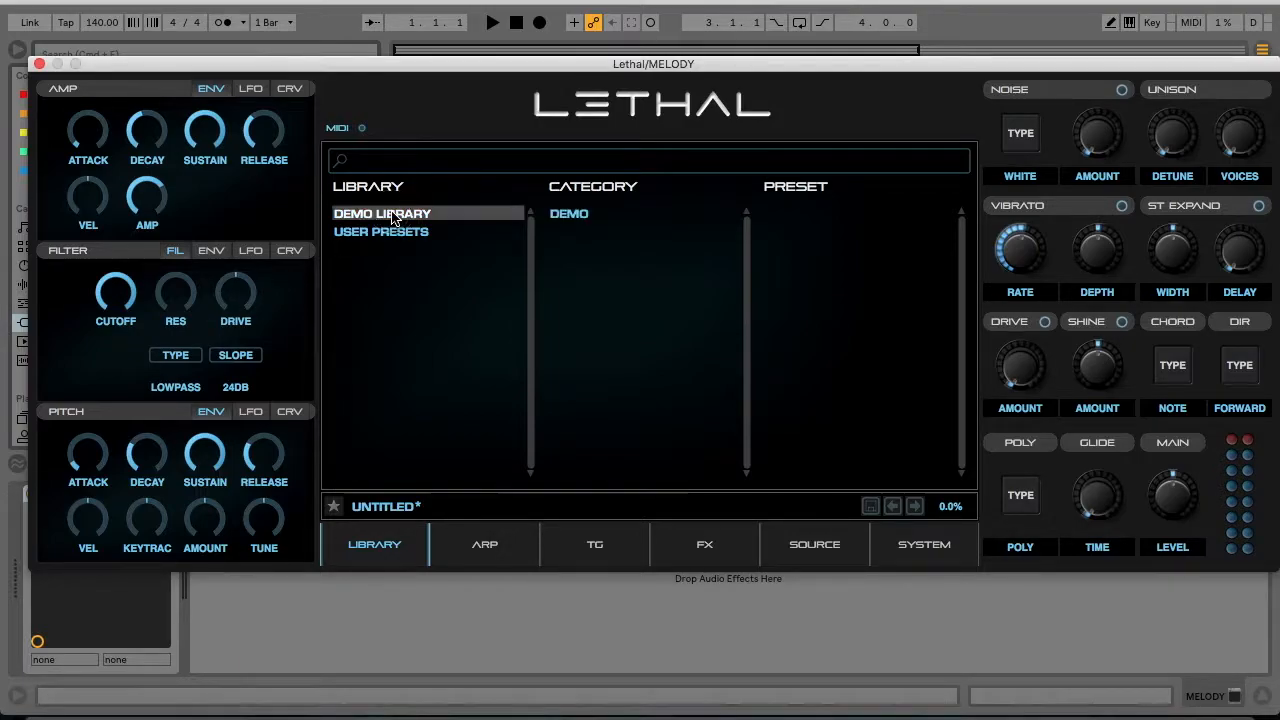
{"action": "left_click", "coordinate": [563, 218]}
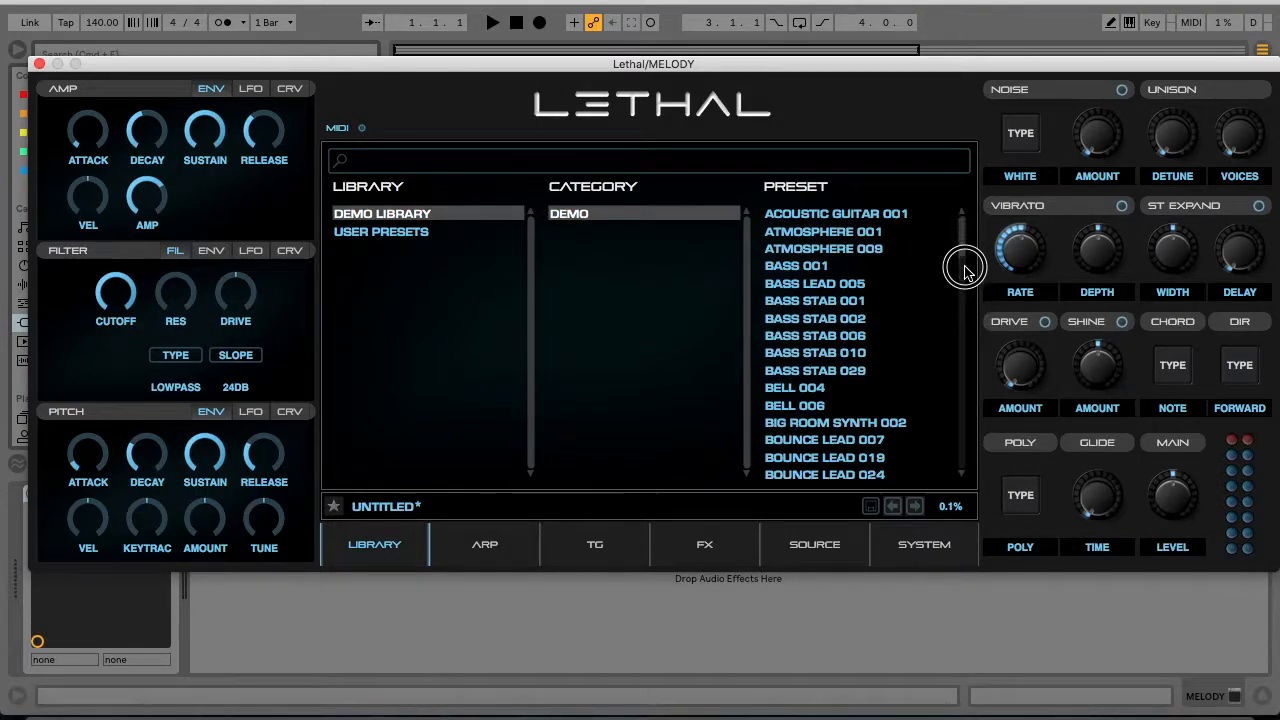
{"action": "left_click_drag", "start_coordinate": [965, 250], "coordinate": [963, 215]}
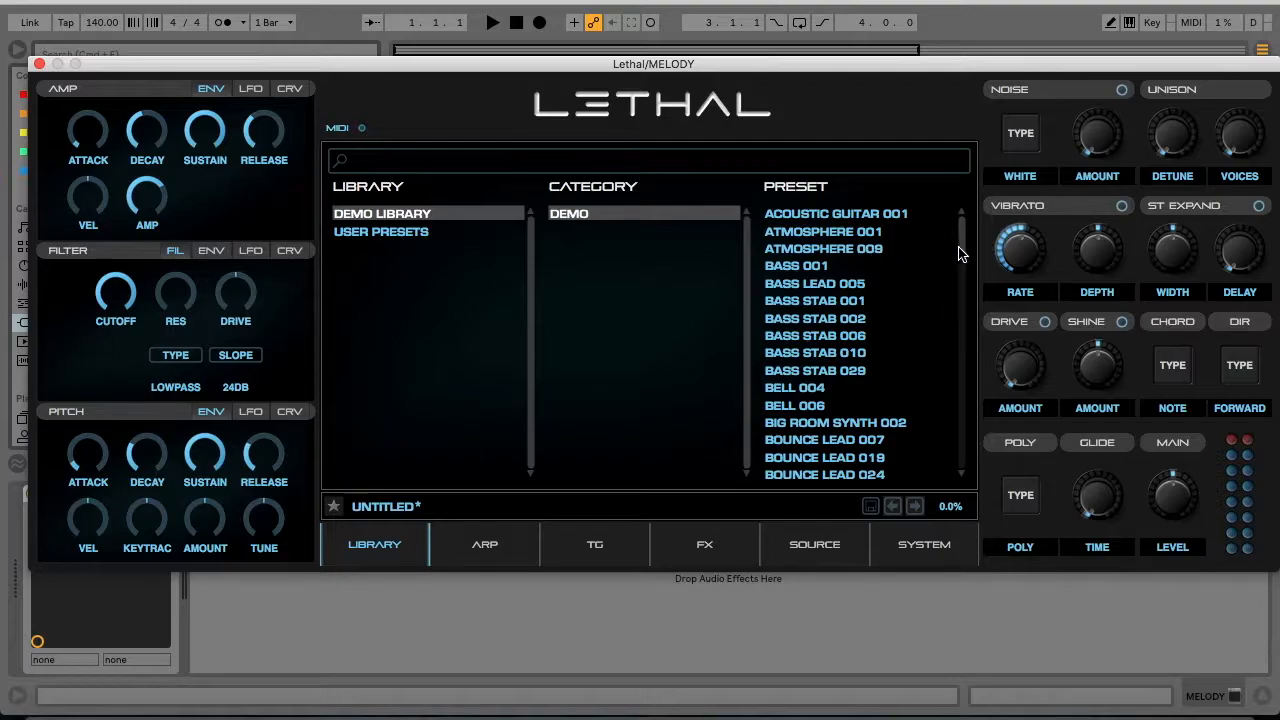
{"action": "scroll", "coordinate": [960, 250], "scroll_direction": "down", "scroll_amount": 3}
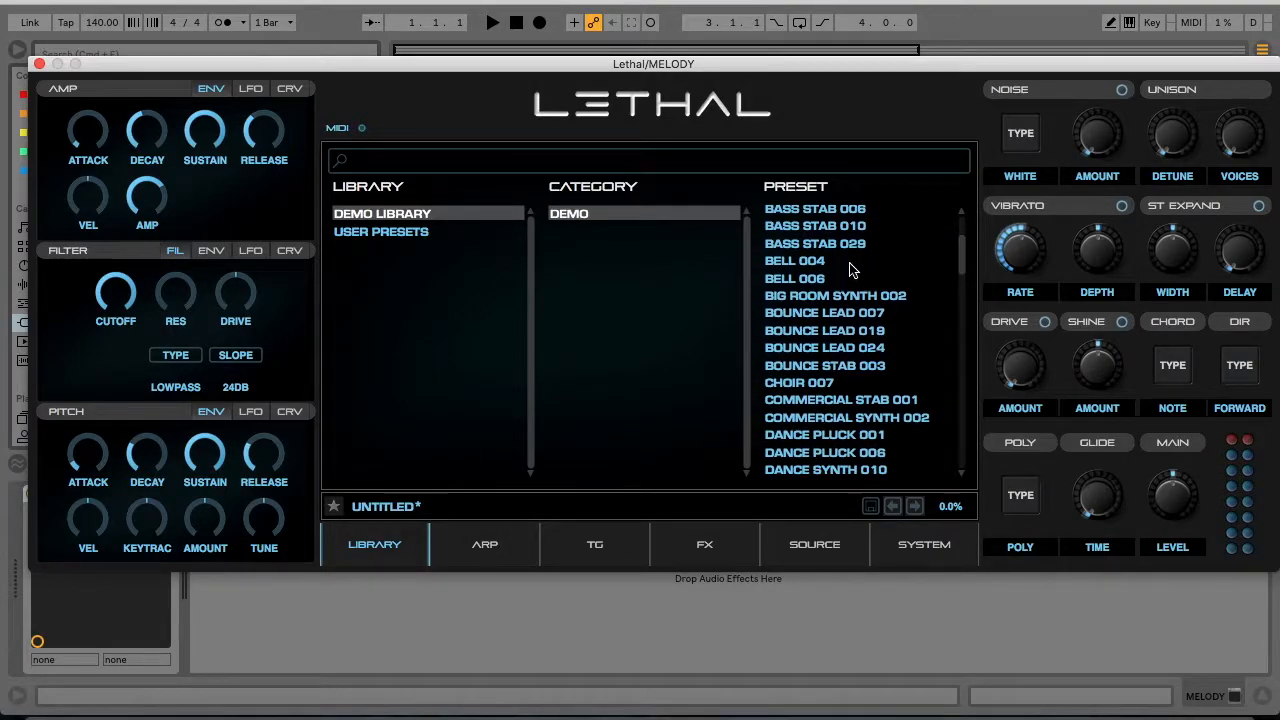
{"action": "left_click", "coordinate": [813, 261]}
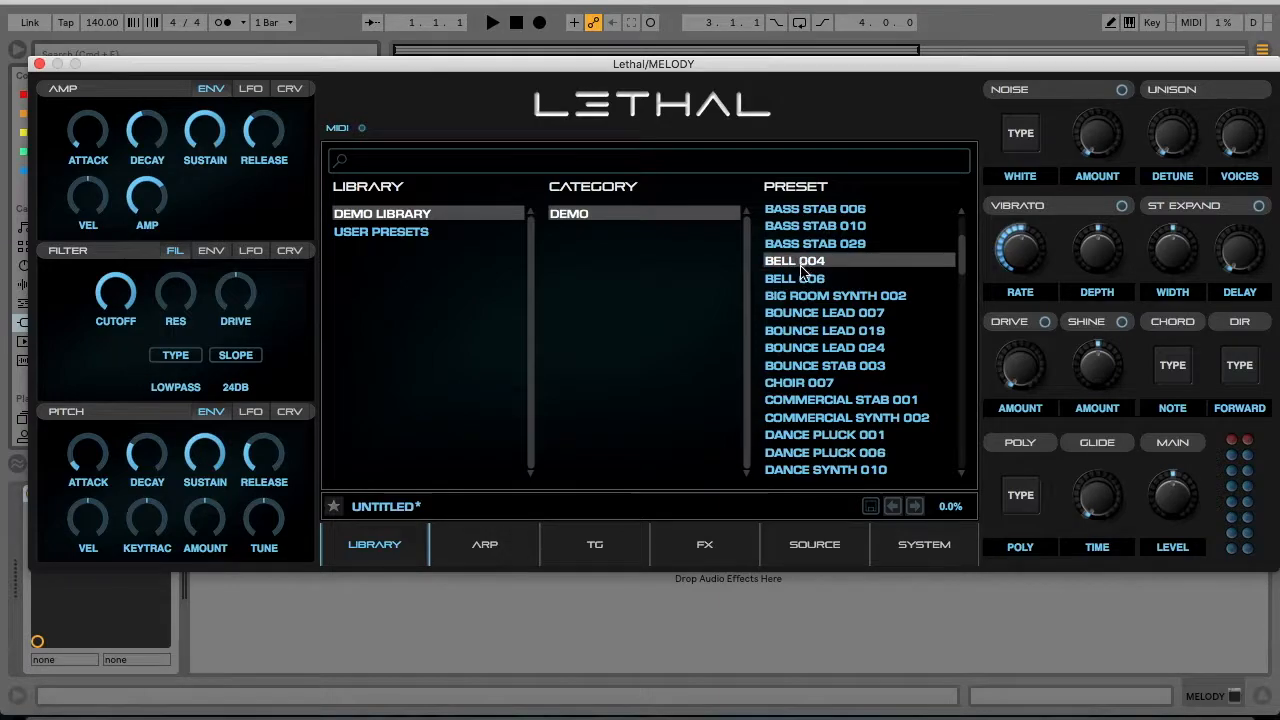
{"action": "left_click", "coordinate": [800, 281]}
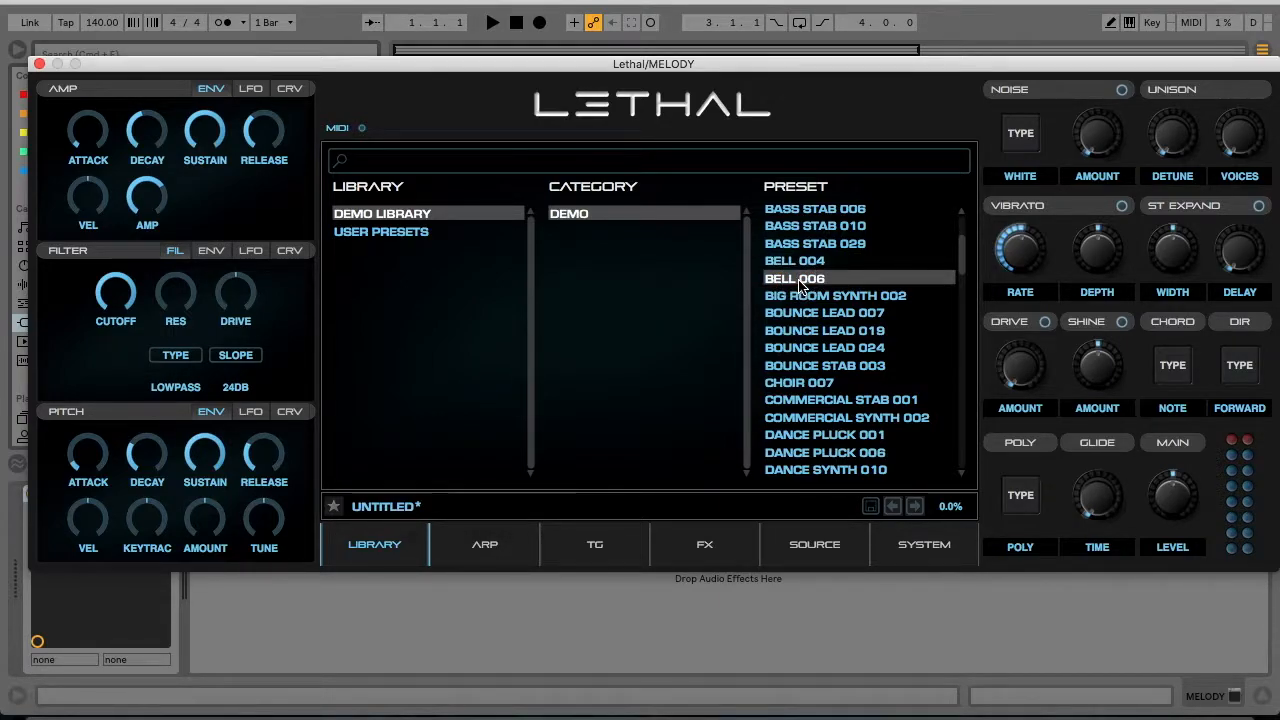
- Enable the computer MIDI keyboard and play test notes with the Bell 006 preset
{"action": "left_click", "coordinate": [1130, 24]}
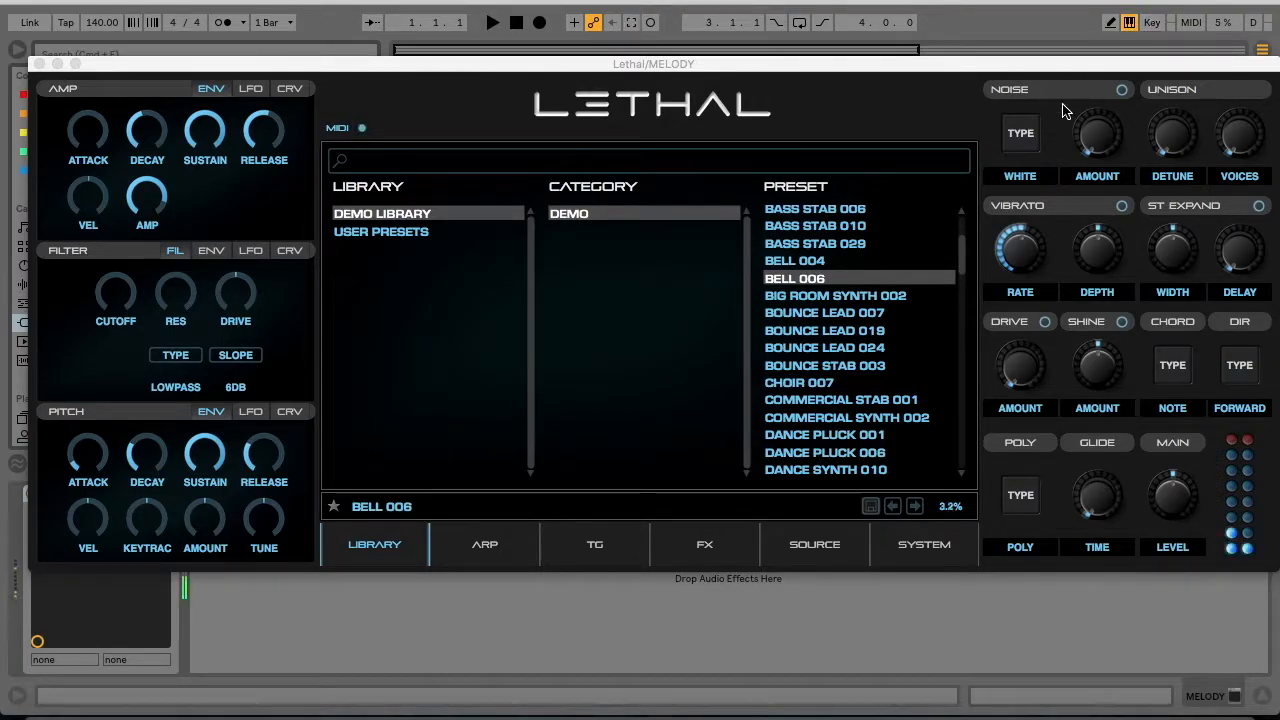
{"action": "key", "text": "a"}
{"action": "key", "text": "XF86AudioRaiseVolume"}
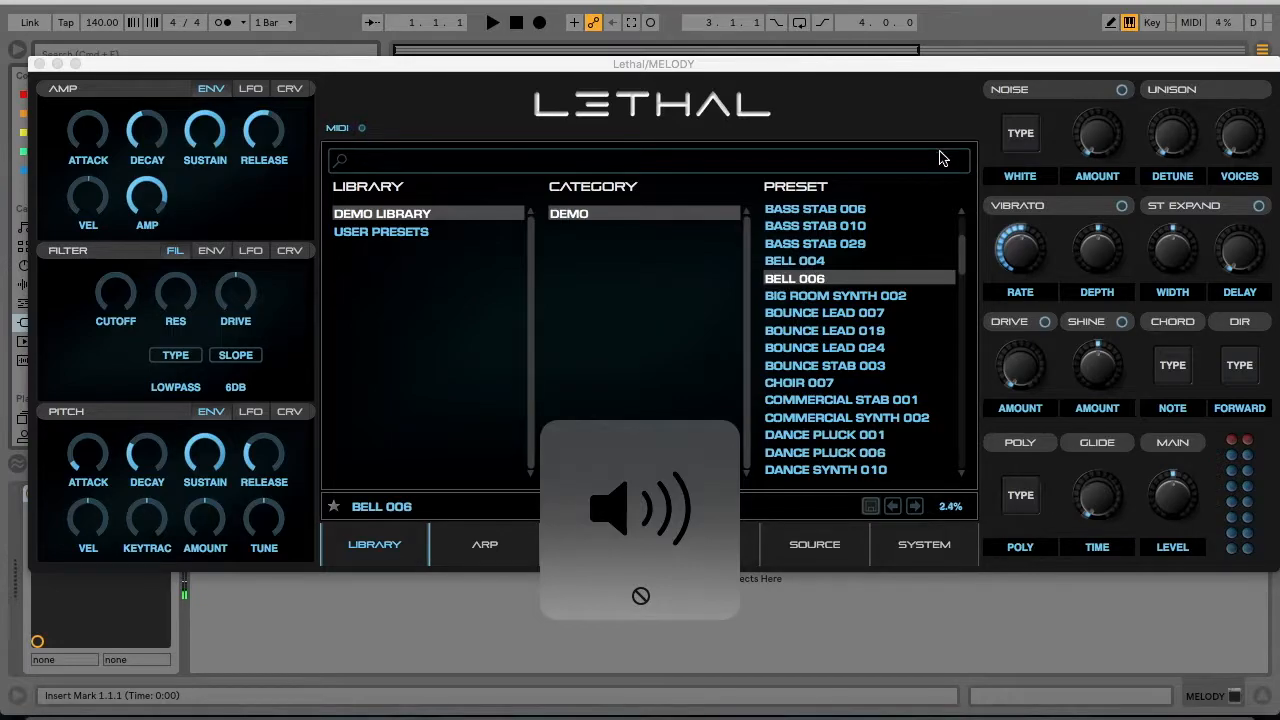
{"action": "key", "text": "a"}
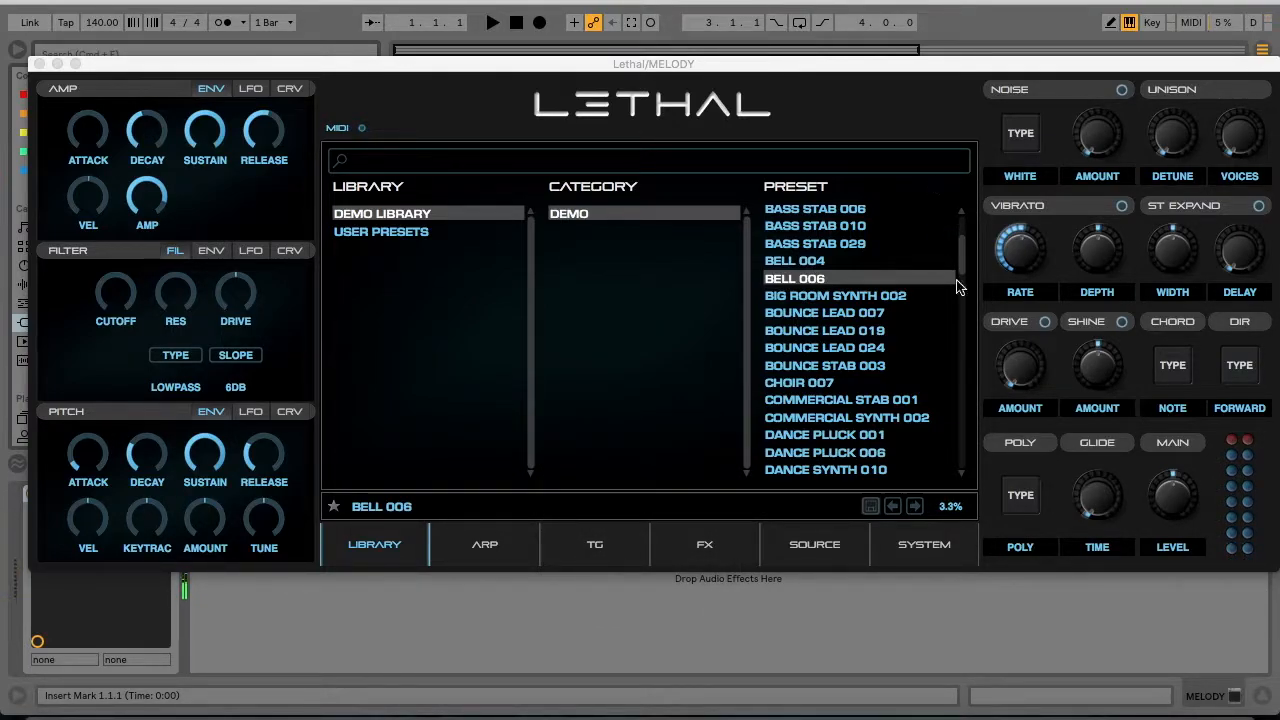
- Set the MELODY track's volume to -8.0, moving the Lethal window aside and then back over the project
{"action": "left_click_drag", "start_coordinate": [952, 66], "coordinate": [980, 252]}
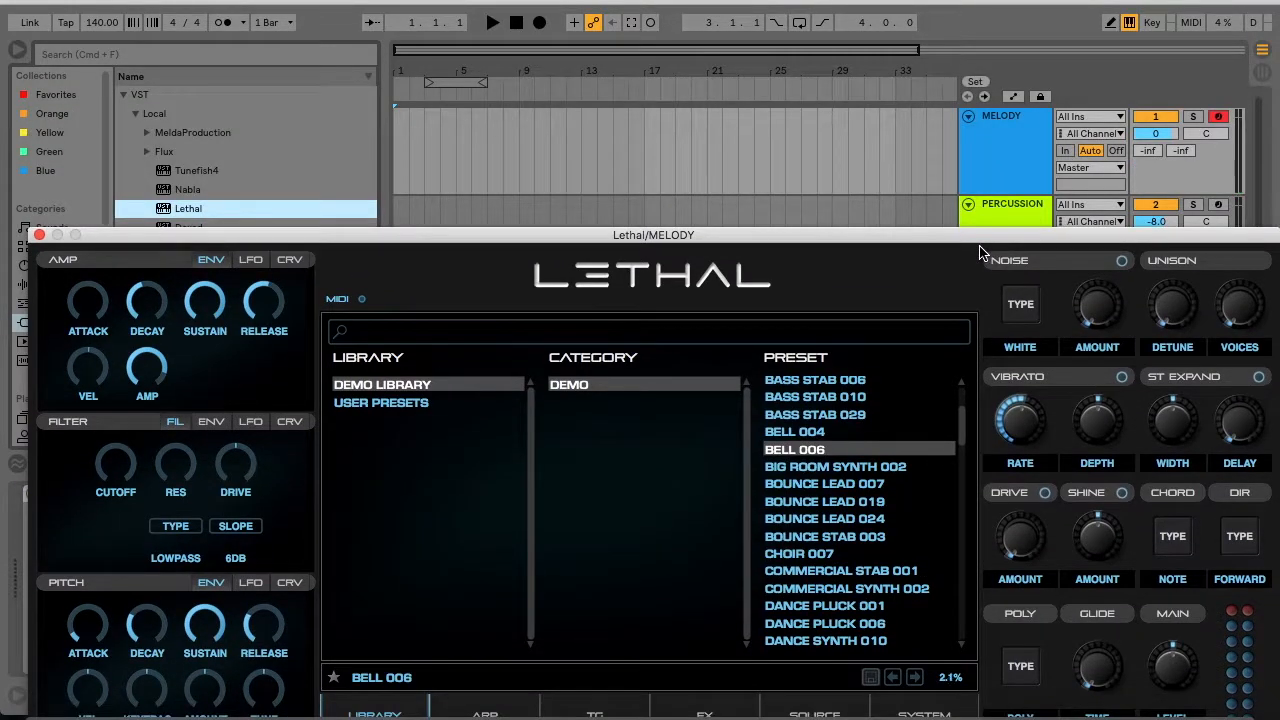
{"action": "left_click", "coordinate": [1169, 140]}
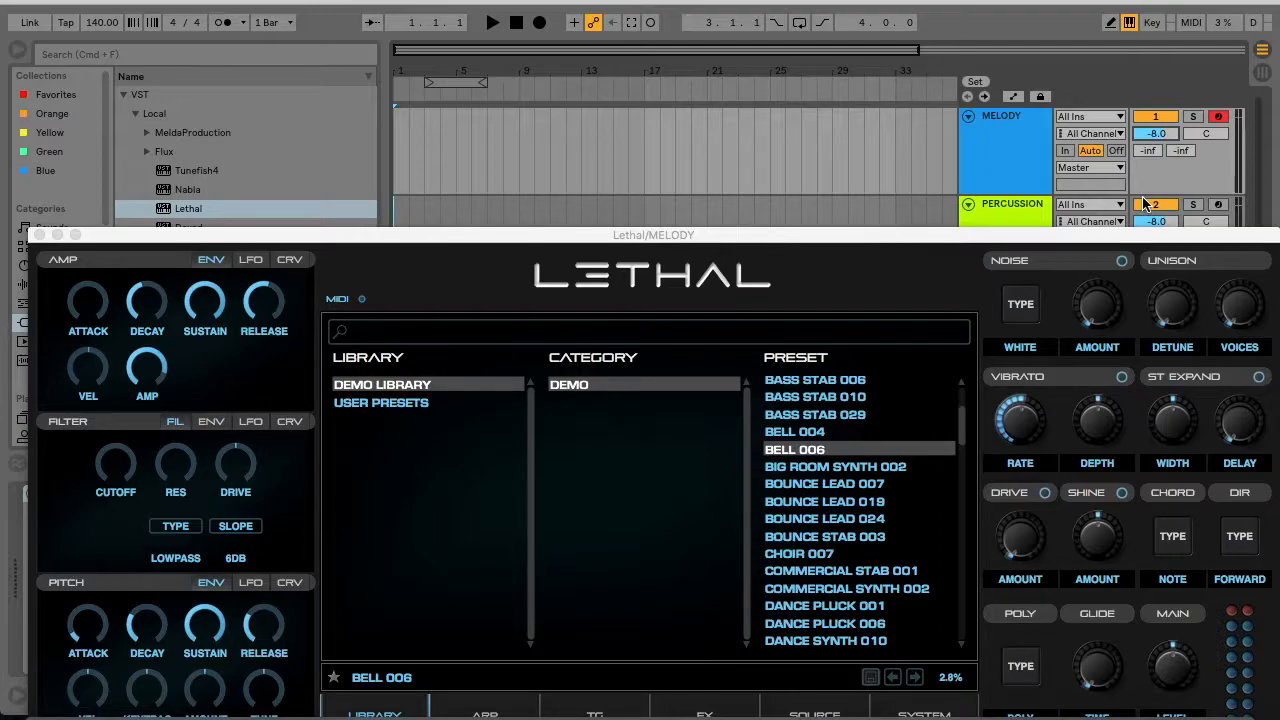
{"action": "left_click_drag", "start_coordinate": [980, 233], "coordinate": [926, 75]}
{"action": "left_click_drag", "start_coordinate": [813, 78], "coordinate": [846, 33]}
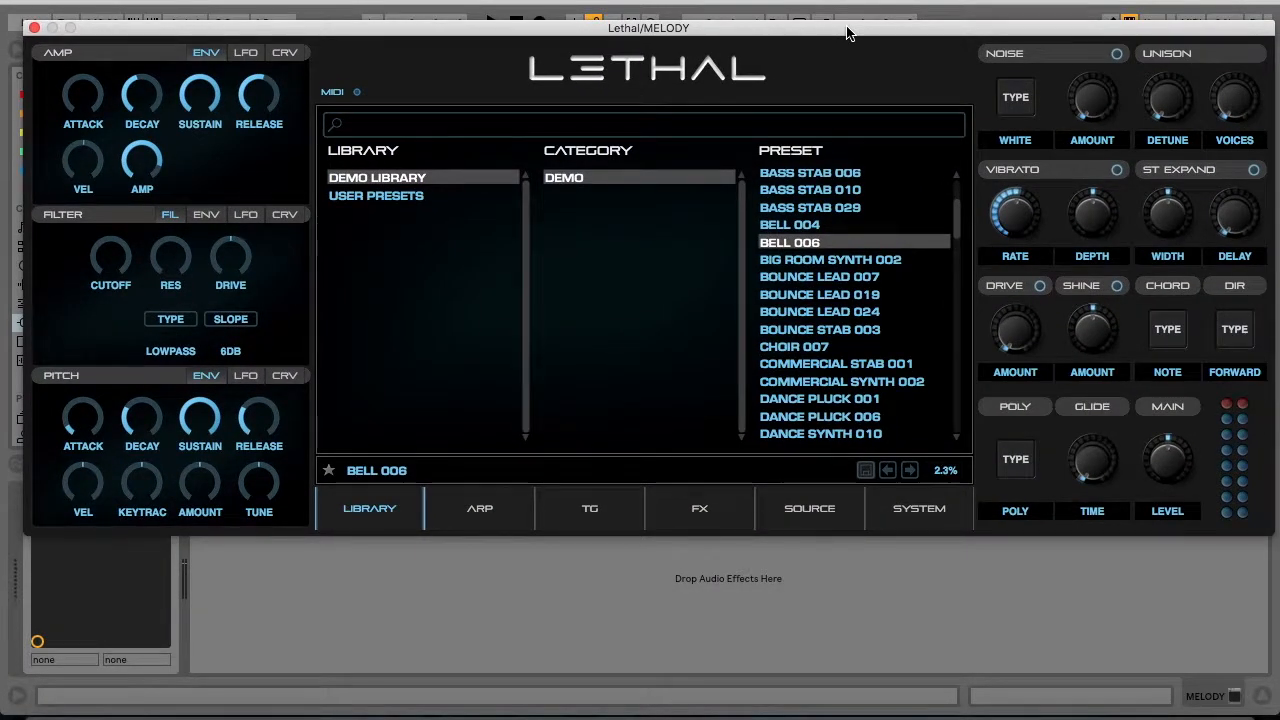
- Audition other Lethal presets from the demo list: Bell 004, Flute 004 and Pluck 012
{"action": "left_click", "coordinate": [905, 228]}
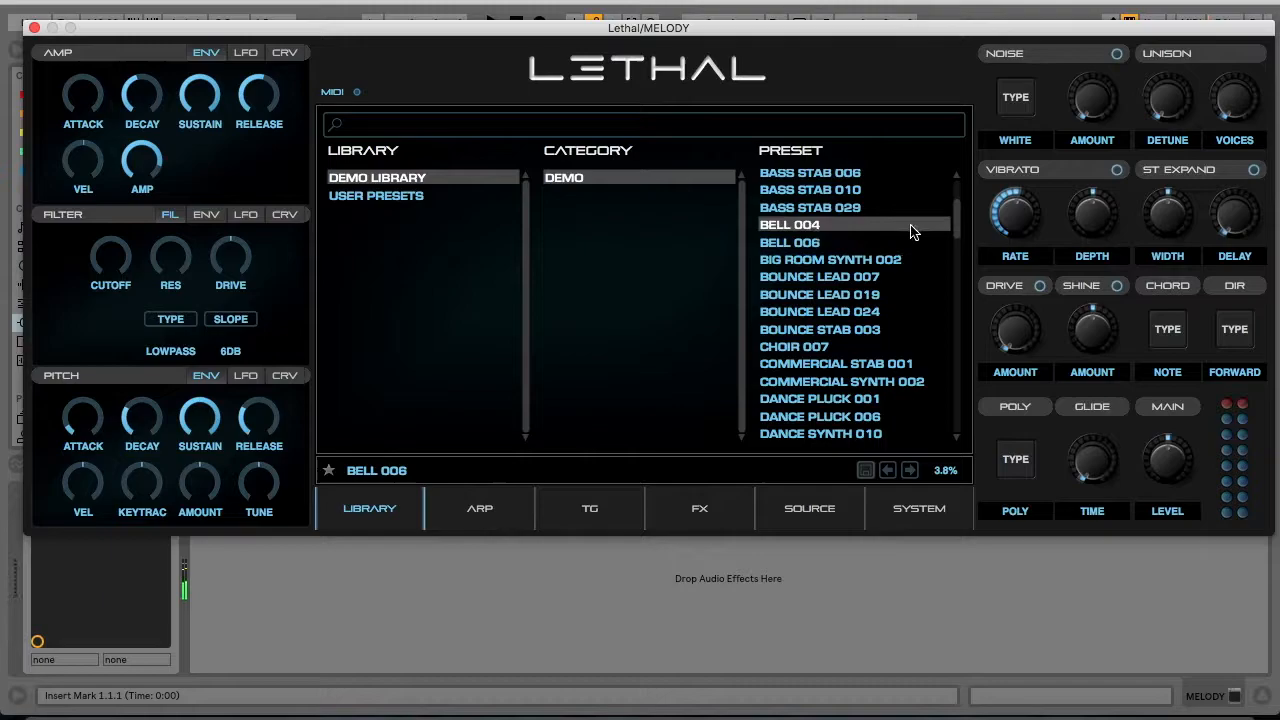
{"action": "double_click", "coordinate": [846, 225]}
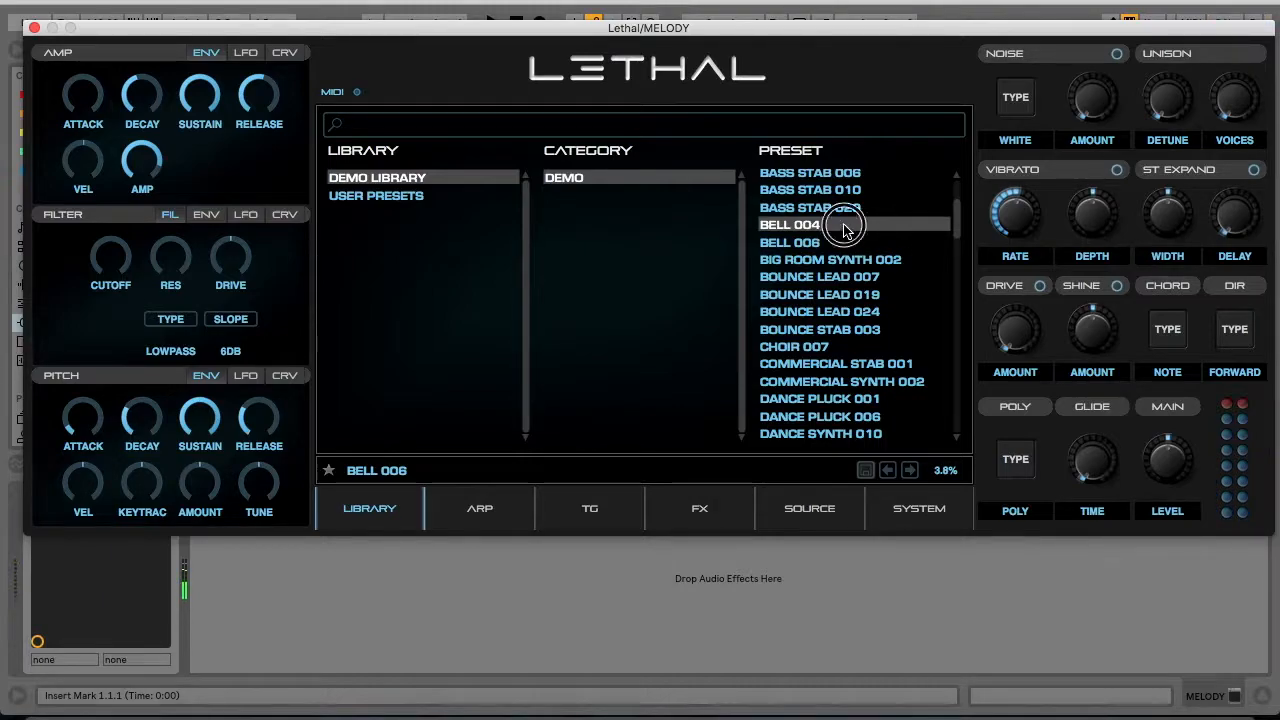
{"action": "left_click_drag", "start_coordinate": [964, 228], "coordinate": [970, 298]}
{"action": "left_click", "coordinate": [785, 254]}
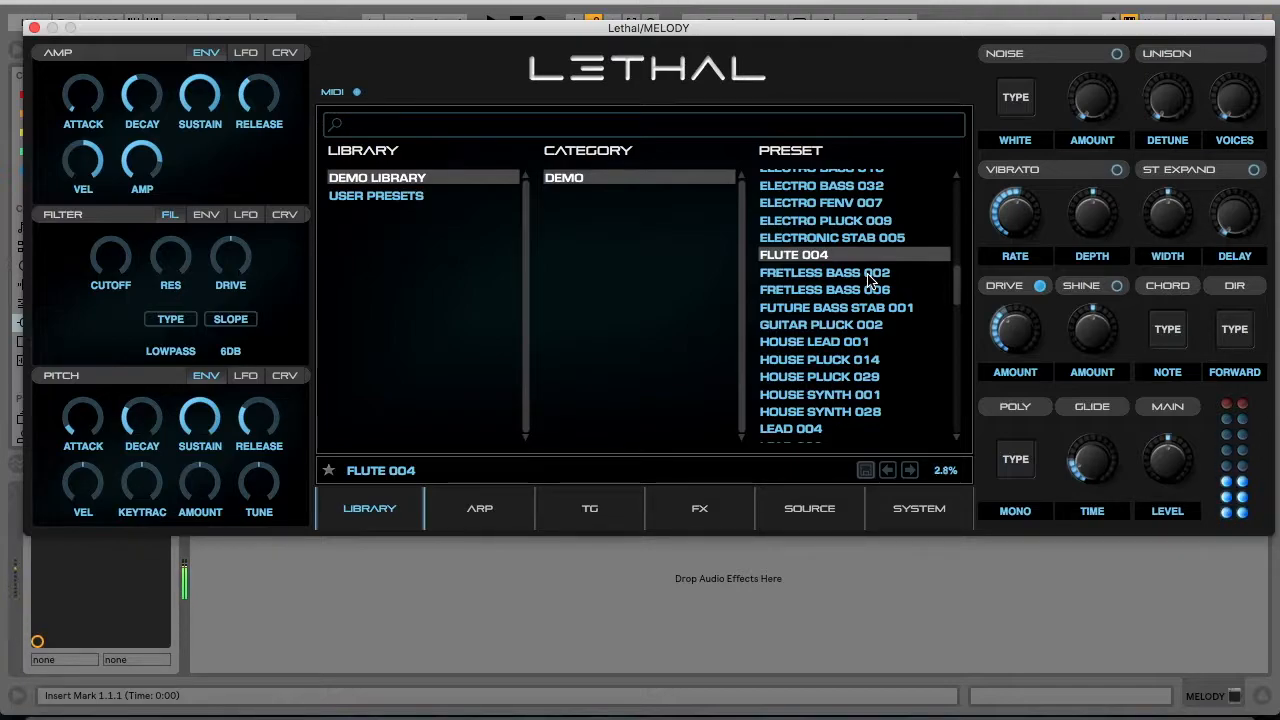
{"action": "left_click_drag", "start_coordinate": [960, 275], "coordinate": [951, 357]}
{"action": "left_click", "coordinate": [808, 259]}
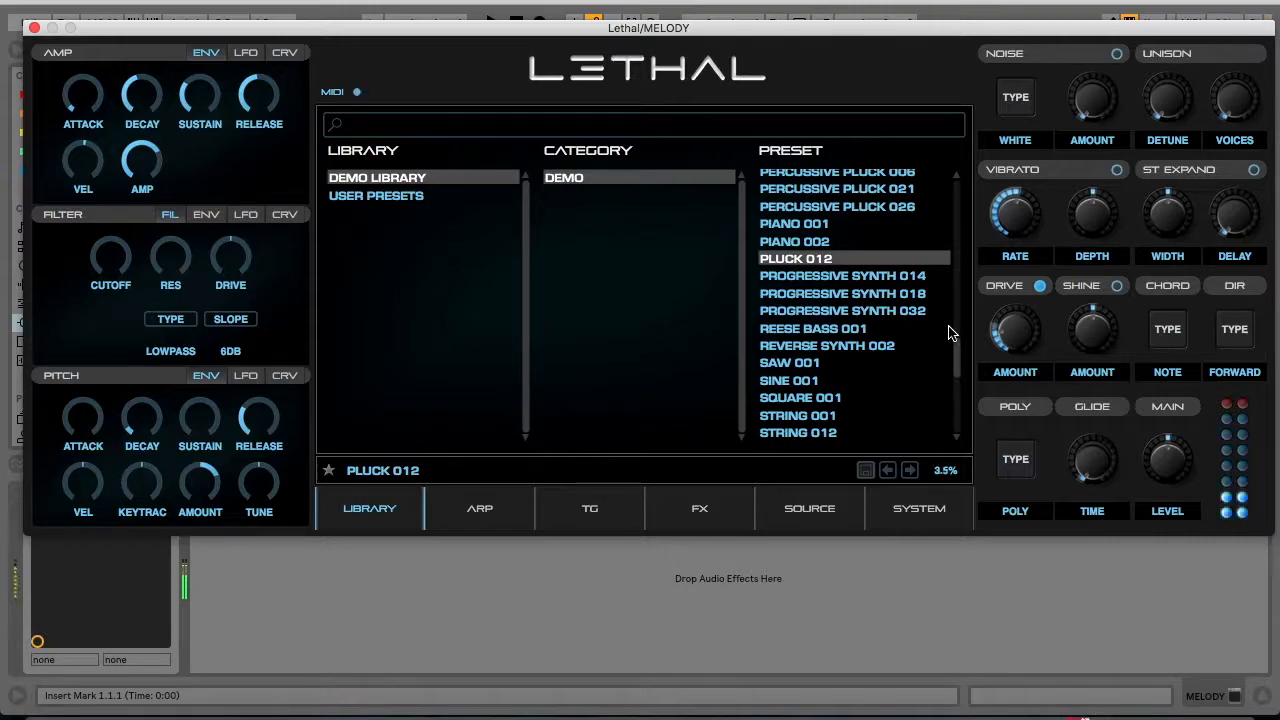
- Compare further presets near the start of the demo list, settle on Bell 006, and hide the plug-in window
{"action": "left_click_drag", "start_coordinate": [955, 358], "coordinate": [957, 195]}
{"action": "left_click", "coordinate": [811, 233]}
{"action": "left_click", "coordinate": [795, 379]}
{"action": "scroll", "coordinate": [795, 379], "scroll_direction": "down", "scroll_amount": 5}
{"action": "left_click", "coordinate": [828, 201]}
{"action": "left_click", "coordinate": [812, 370]}
{"action": "left_click", "coordinate": [795, 352]}
{"action": "left_click", "coordinate": [812, 370]}
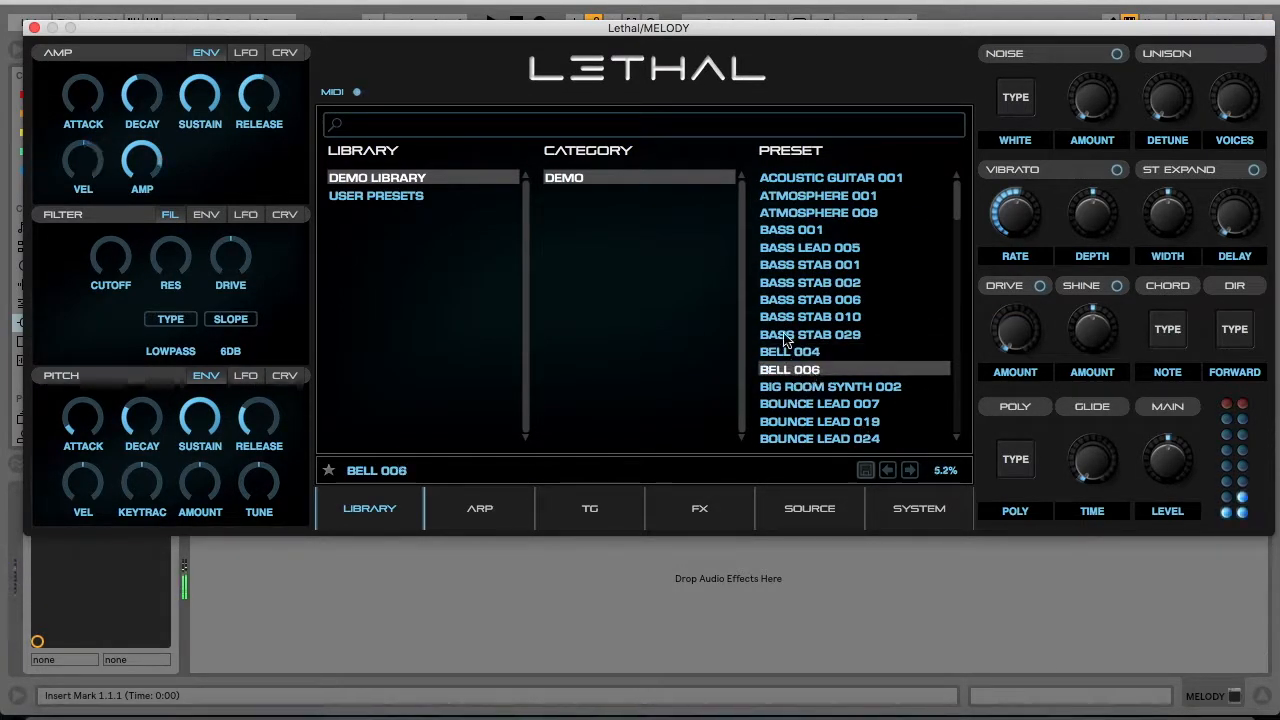
{"action": "key", "text": "super+alt+p"}
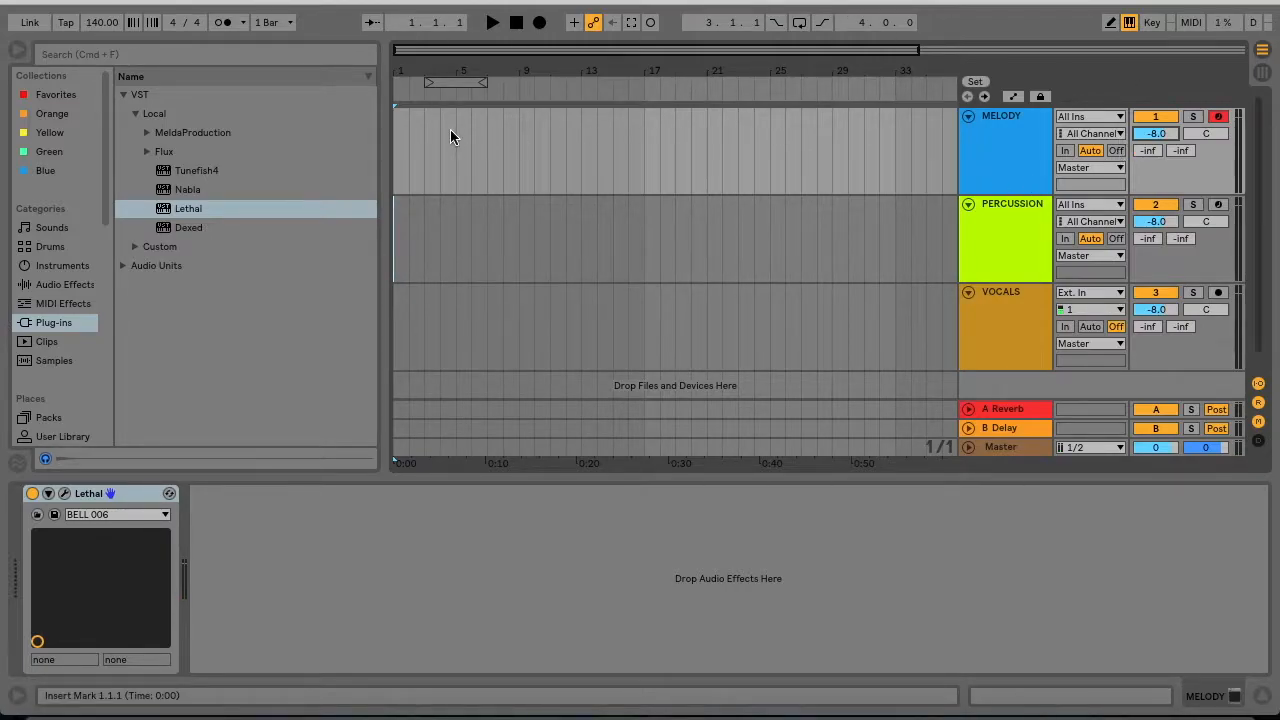
- Create an empty four-bar MIDI clip at the start of the MELODY track
{"action": "left_click", "coordinate": [405, 137]}
{"action": "left_click", "coordinate": [539, 22]}
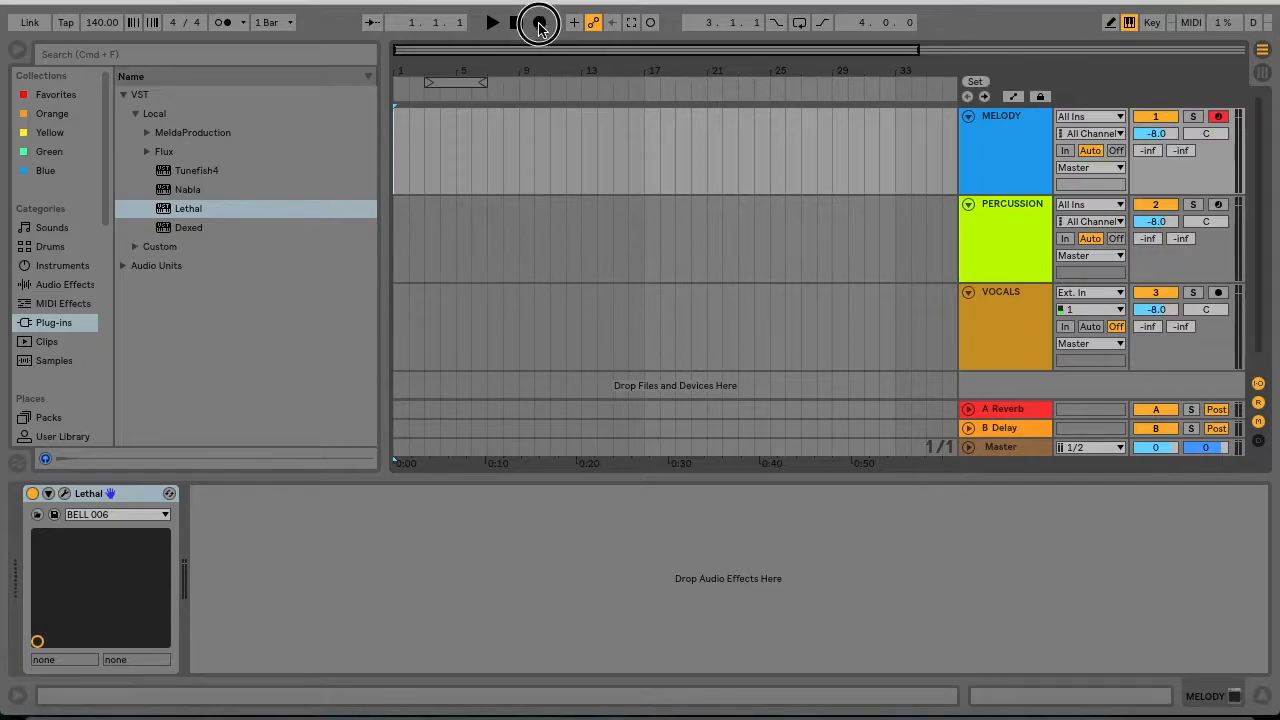
{"action": "left_click", "coordinate": [516, 23]}
{"action": "left_click_drag", "start_coordinate": [408, 136], "coordinate": [455, 140]}
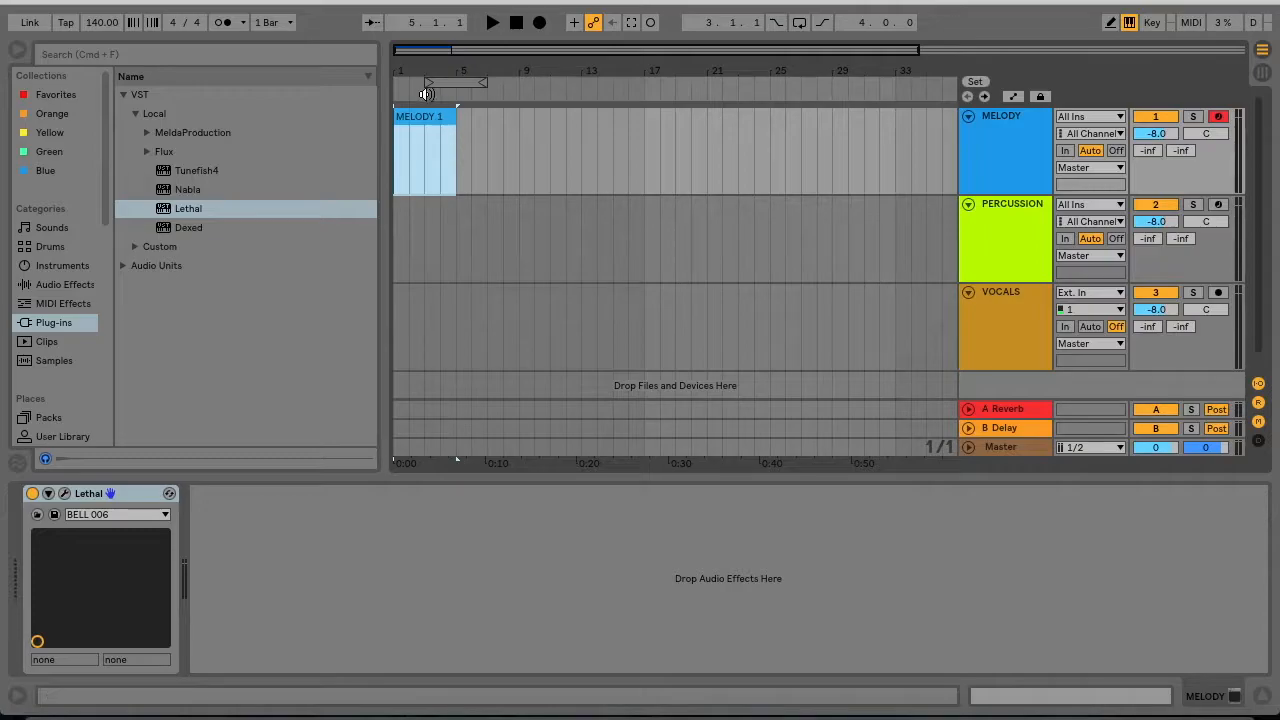
- Open the MELODY 1 clip in an enlarged note editor, with note preview and Draw Mode turned on
{"action": "double_click", "coordinate": [429, 122]}
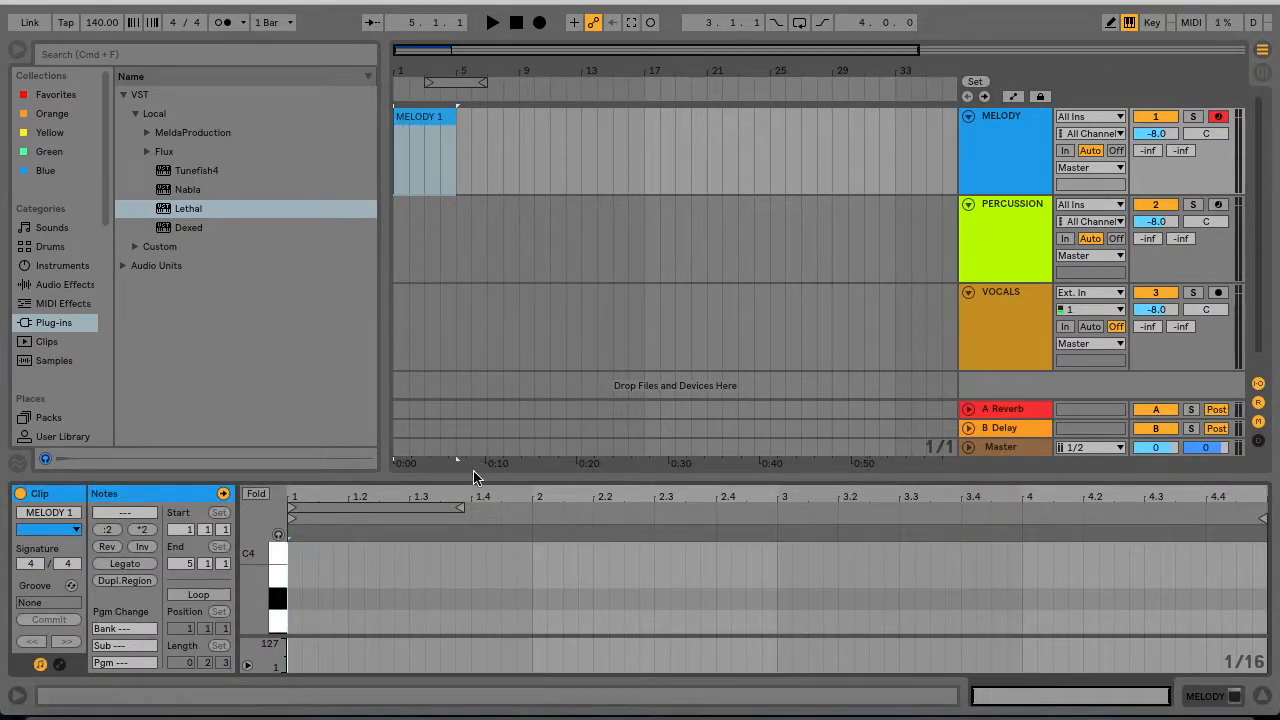
{"action": "left_click_drag", "start_coordinate": [466, 481], "coordinate": [294, 84]}
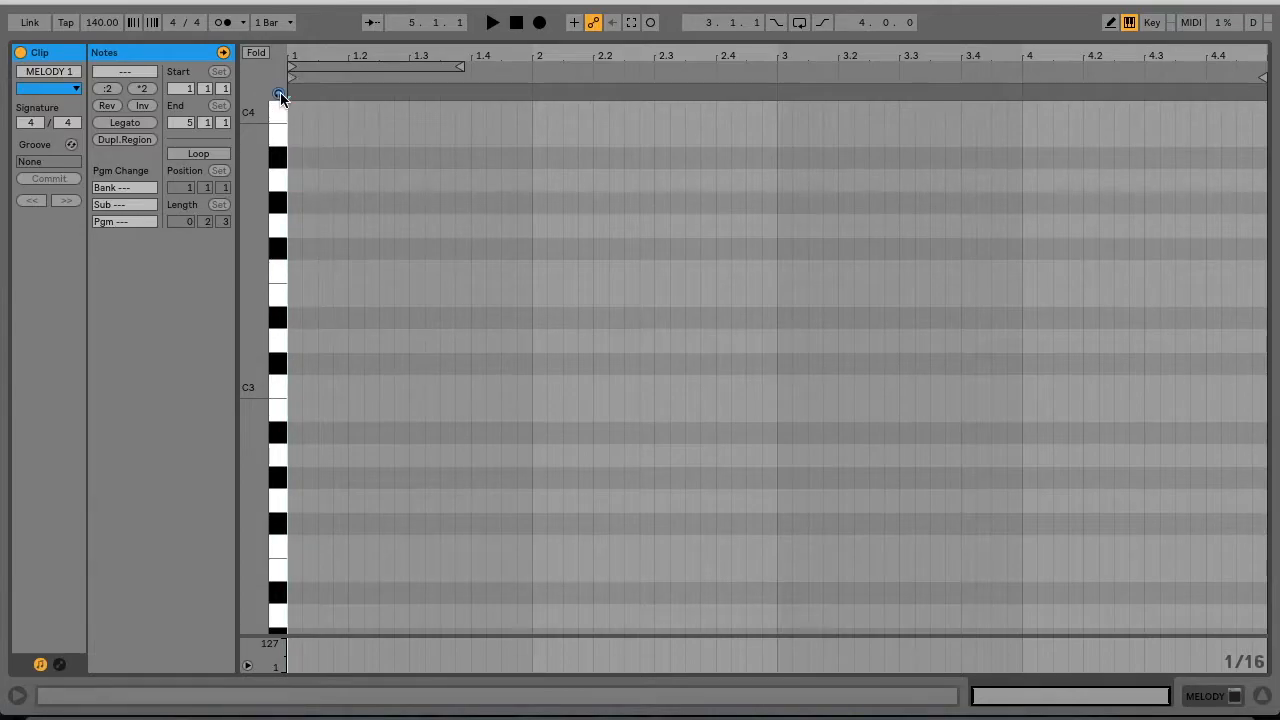
{"action": "left_click", "coordinate": [291, 248]}
{"action": "left_click", "coordinate": [292, 249]}
{"action": "left_click", "coordinate": [293, 249]}
{"action": "key", "text": "b"}
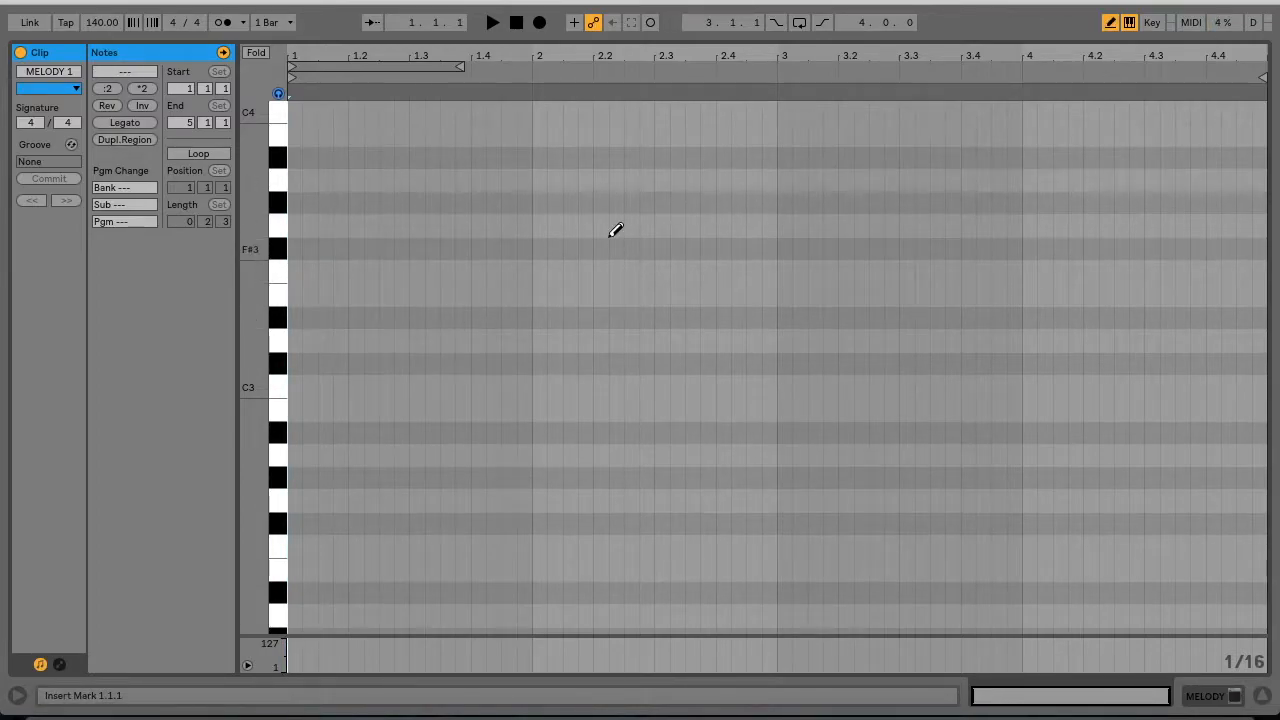
{"action": "left_click", "coordinate": [293, 249]}
{"action": "left_click", "coordinate": [325, 249]}
{"action": "left_click", "coordinate": [356, 249]}
{"action": "mouse_move", "coordinate": [357, 241]}
{"action": "left_mouse_down"}
{"action": "mouse_move", "coordinate": [572, 274]}
{"action": "mouse_move", "coordinate": [355, 231]}
{"action": "left_mouse_up"}
{"action": "left_click", "coordinate": [357, 252]}
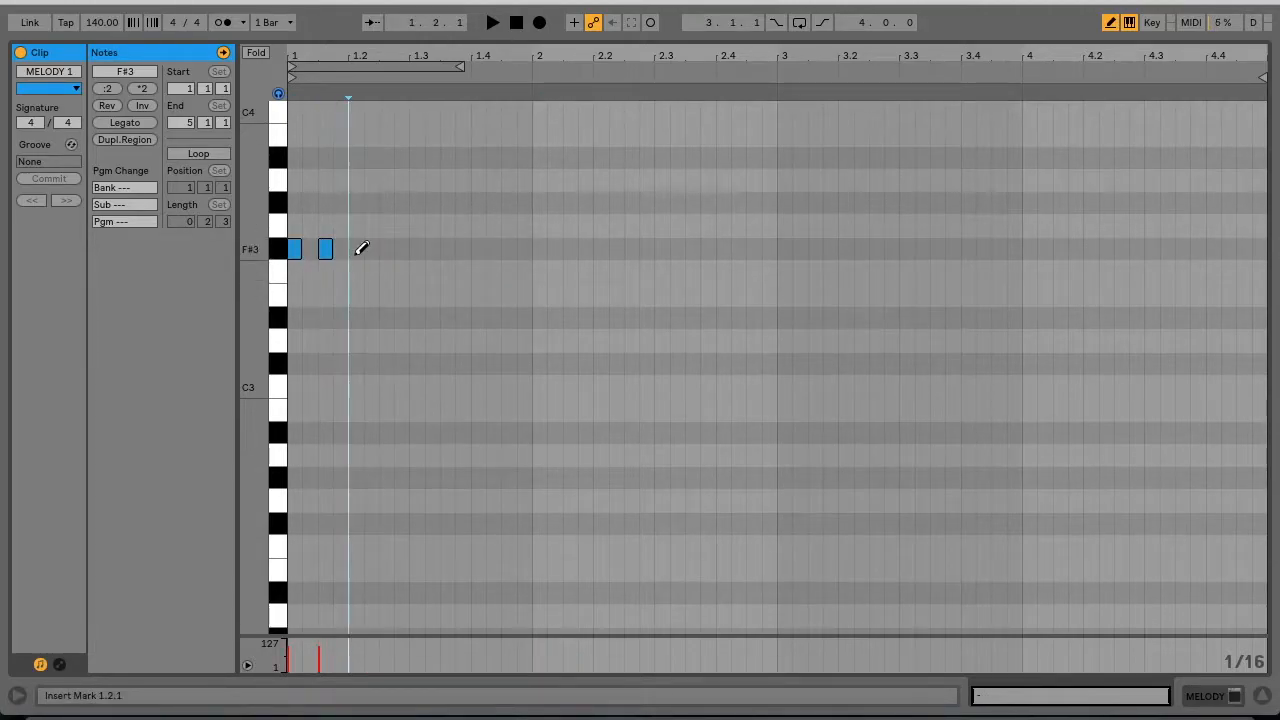
{"action": "left_click", "coordinate": [325, 249]}
{"action": "left_click", "coordinate": [296, 247]}
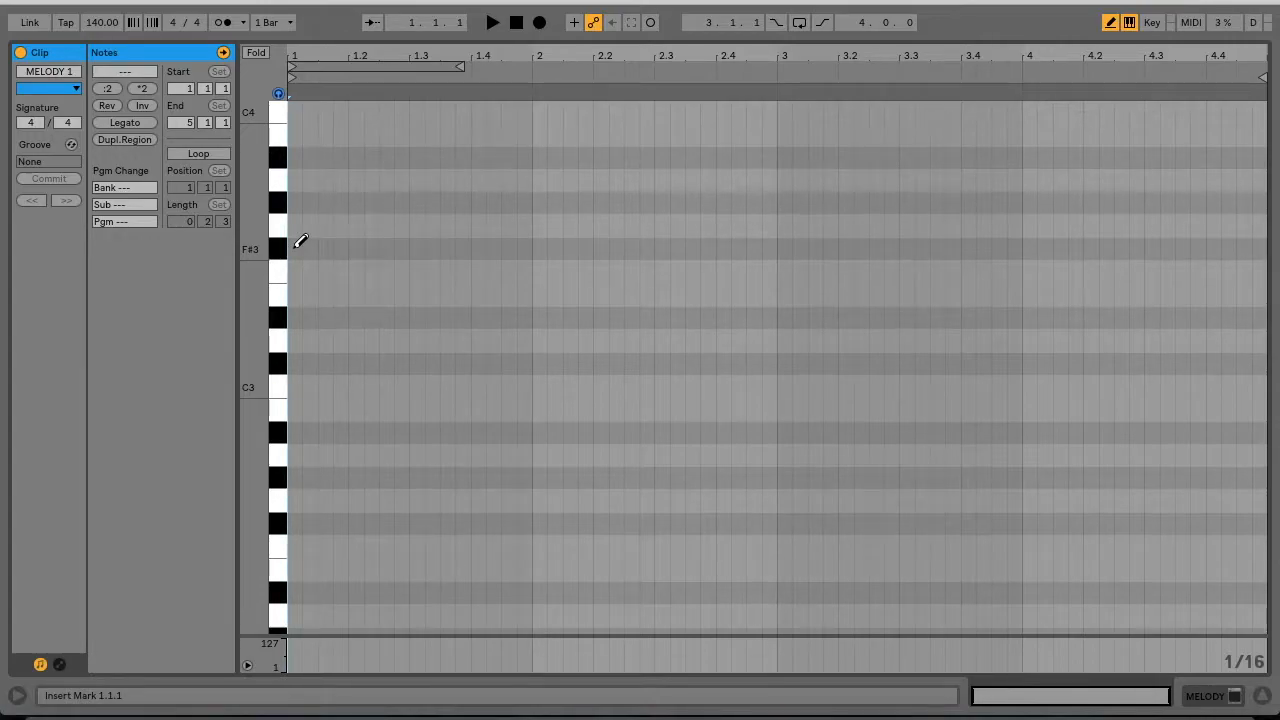
{"action": "left_click", "coordinate": [296, 248]}
{"action": "left_click", "coordinate": [296, 248]}
{"action": "left_click", "coordinate": [296, 203]}
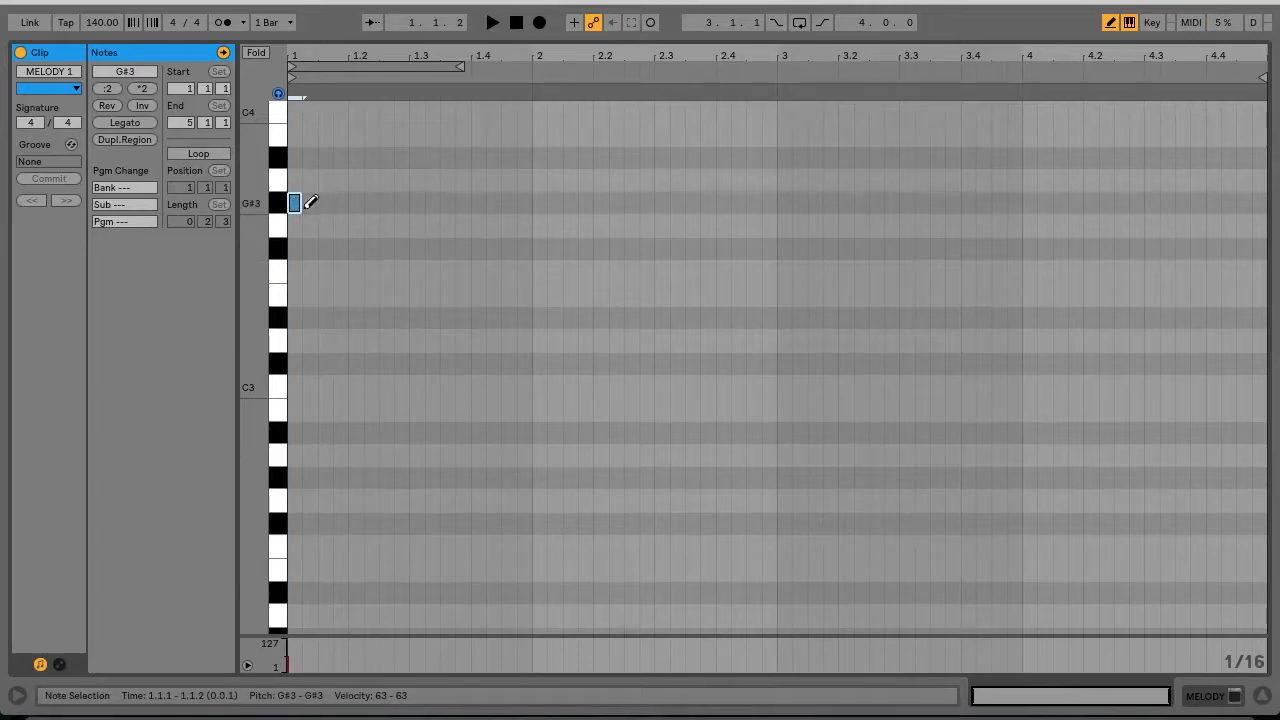
{"action": "left_click", "coordinate": [296, 203]}
- Draw sixteenth notes at E3 on 1.1 and 1.2, F#3 on 1.3, D#3 on 2.1 and 2.2, and E3 on 2.3
{"action": "left_click", "coordinate": [296, 295]}
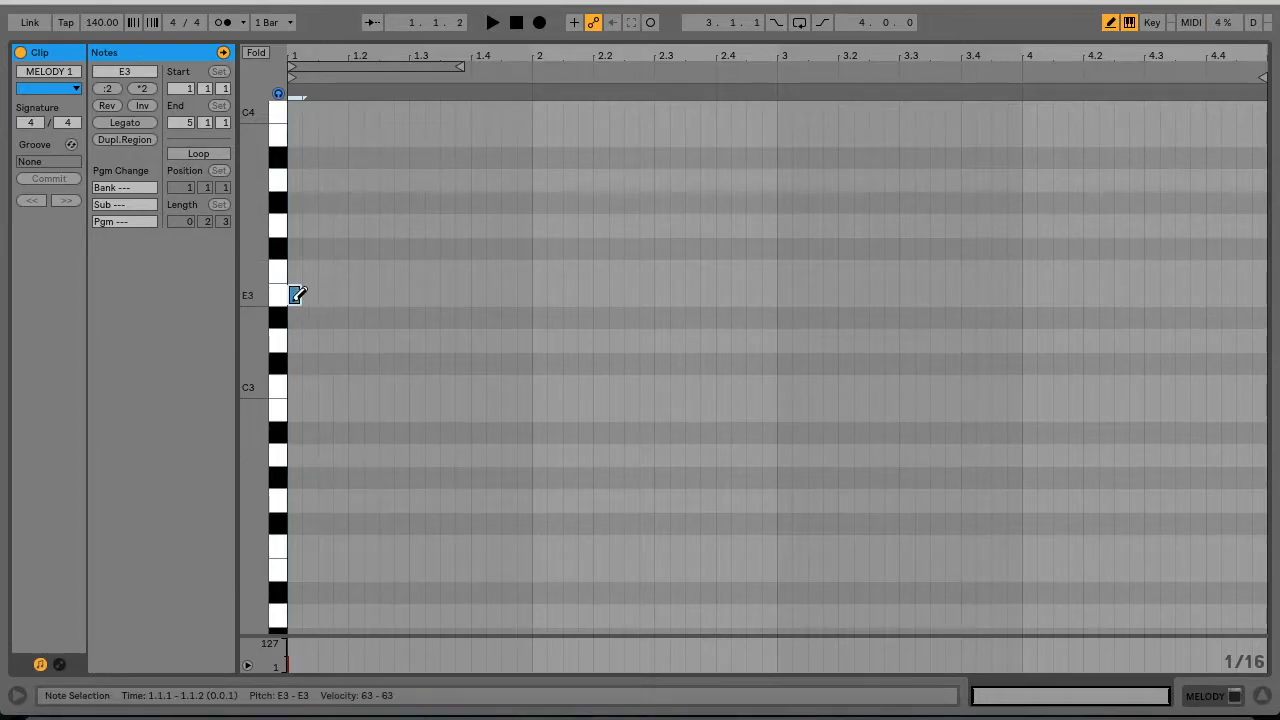
{"action": "left_click", "coordinate": [356, 295]}
{"action": "left_click", "coordinate": [417, 249]}
{"action": "left_click", "coordinate": [539, 318]}
{"action": "left_click", "coordinate": [600, 318]}
{"action": "left_click", "coordinate": [661, 295]}
- Try a G#3 note between beats 1.2 and 1.3, play the melody, and replace it with G3 at 1.2.3
{"action": "left_click", "coordinate": [371, 203]}
{"action": "left_click", "coordinate": [387, 203]}
{"action": "key", "text": "space"}
{"action": "left_click", "coordinate": [387, 203]}
{"action": "left_click", "coordinate": [387, 226]}
- Duplicate the two-bar melody into bars 3 and 4 and change the note on 4.2 to F#3
{"action": "key", "text": "ctrl+d"}
{"action": "left_click", "coordinate": [1091, 318]}
{"action": "left_click", "coordinate": [1076, 249]}
{"action": "left_click", "coordinate": [1076, 249]}
{"action": "left_click", "coordinate": [1091, 249]}
- Try G3 in place of the E3 on beat 4.3, play the melody, and put the E3 back
{"action": "left_click", "coordinate": [1152, 295]}
{"action": "left_click", "coordinate": [1152, 226]}
{"action": "key", "text": "space"}
{"action": "left_click", "coordinate": [1152, 226]}
{"action": "left_click", "coordinate": [1152, 295]}
{"action": "key", "text": "space"}
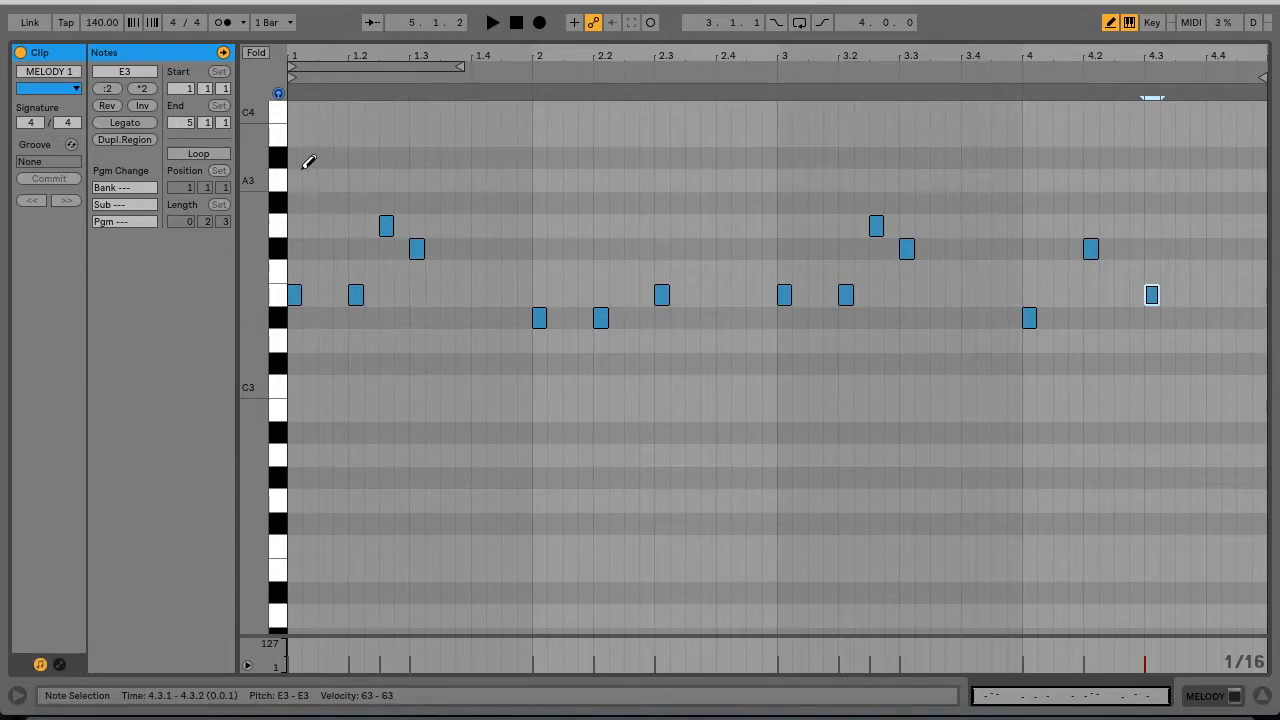
- Play the four-bar melody through from the start and turn off Draw mode
{"action": "key", "text": "space"}
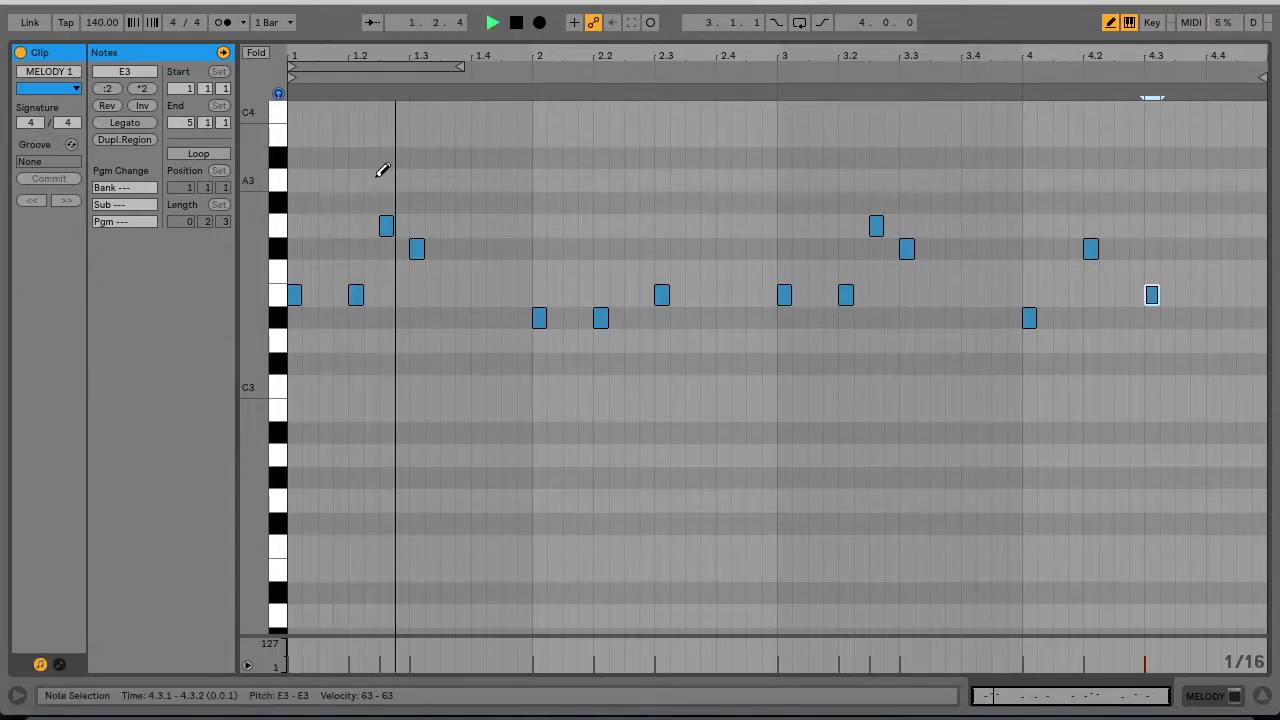
{"action": "key", "text": "b"}
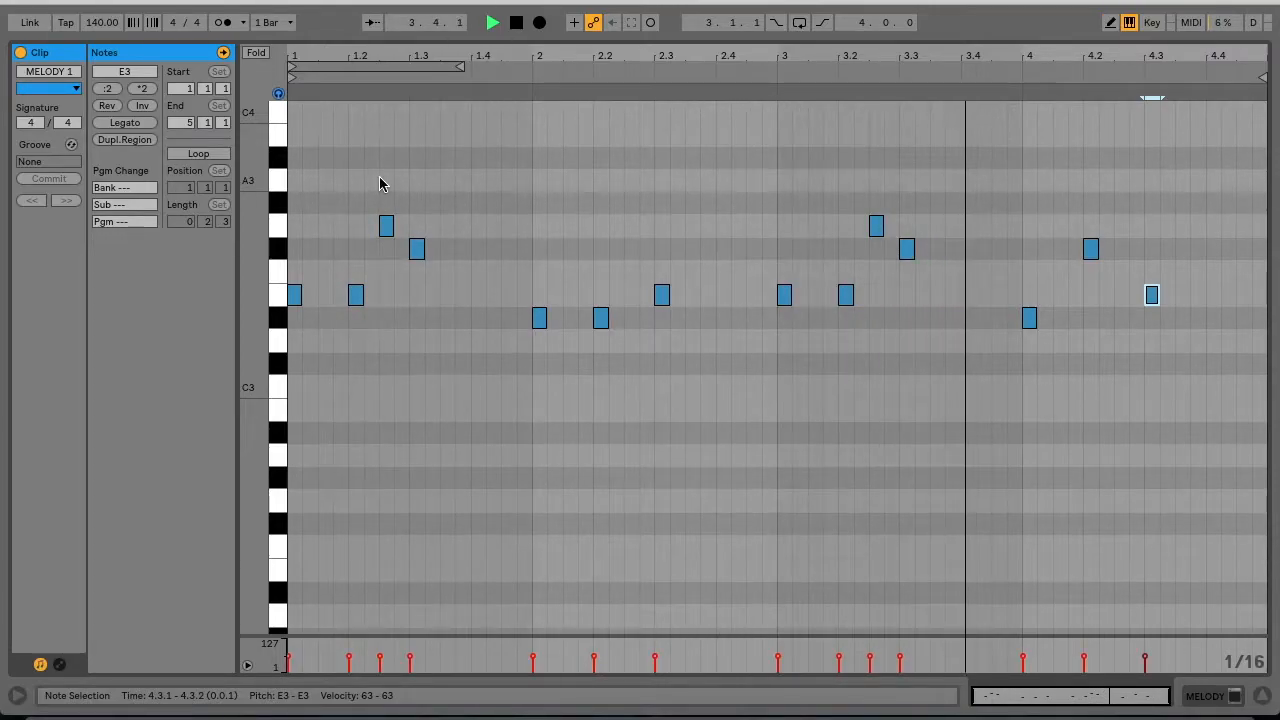
{"action": "key", "text": "space"}
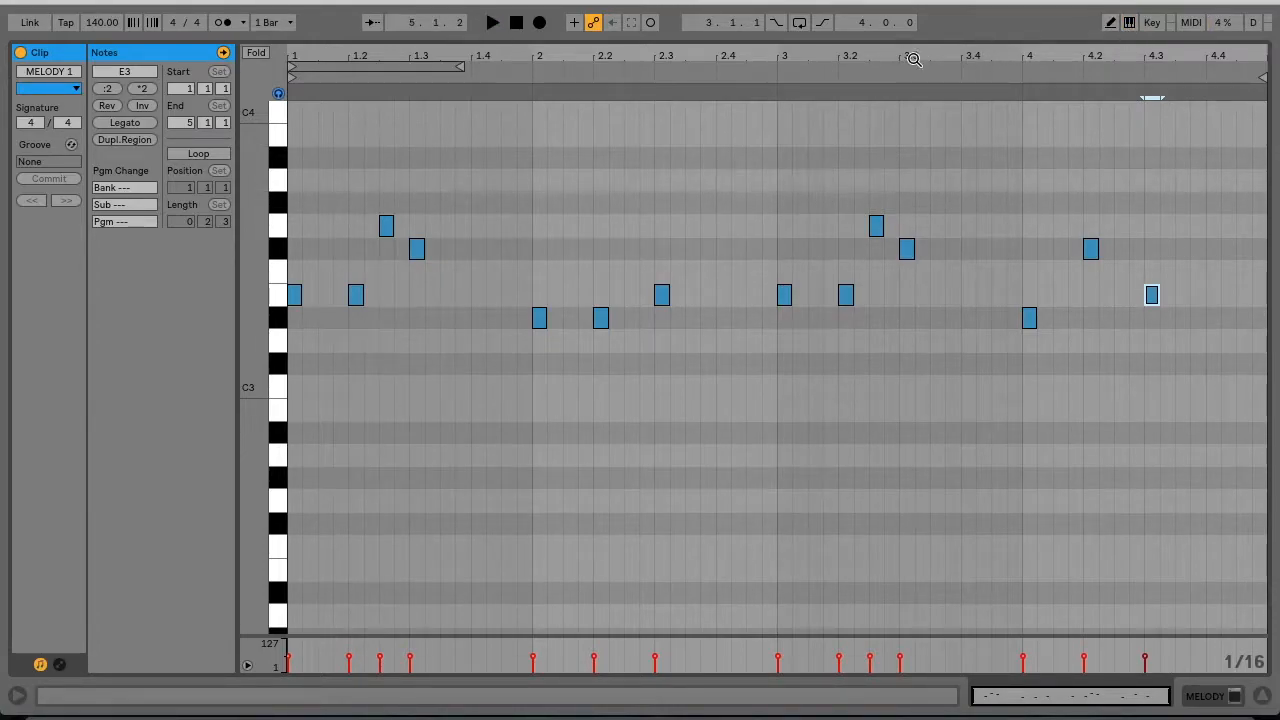
- Return to the full arrangement and duplicate the MELODY 1 clip three times so it fills bars 1 to 16
{"action": "left_click_drag", "start_coordinate": [919, 37], "coordinate": [877, 606]}
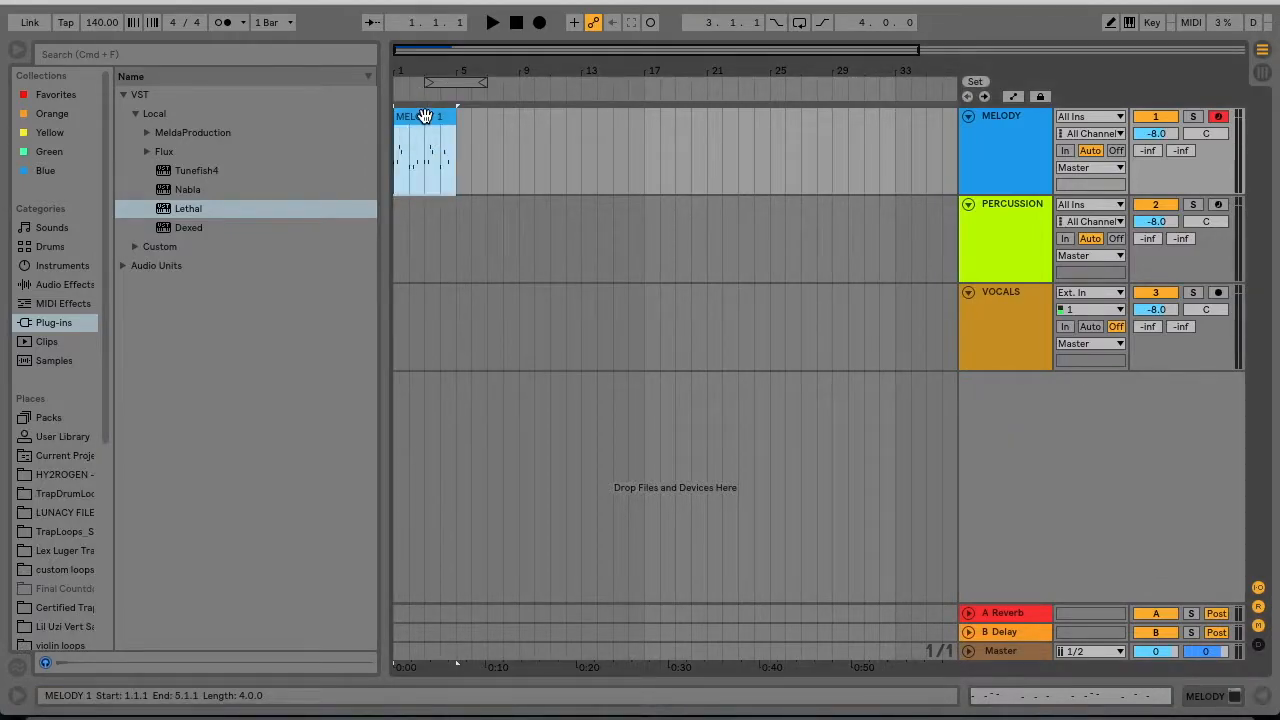
{"action": "key", "text": "super+d"}
{"action": "key", "text": "super+d"}
{"action": "key", "text": "super+d"}
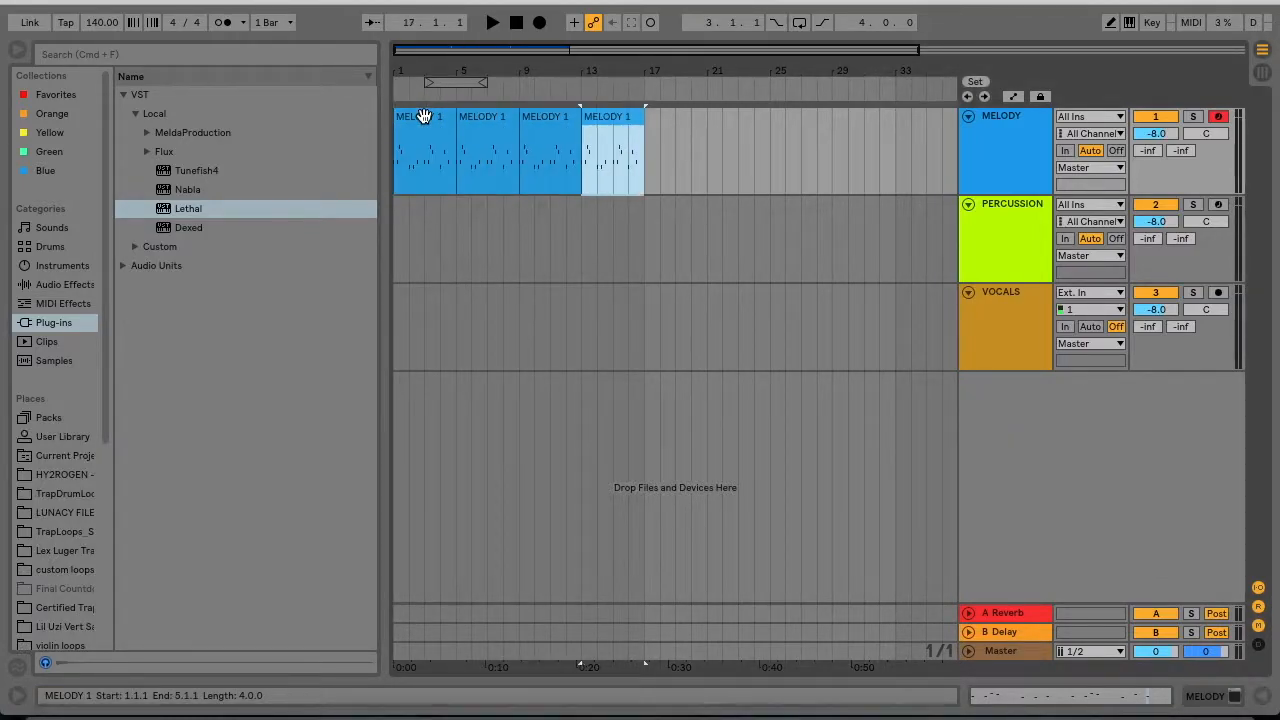
- Show the PERCUSSION track's Drum Rack and move record arming from the MELODY track to PERCUSSION
{"action": "left_click", "coordinate": [408, 219]}
{"action": "left_click", "coordinate": [397, 222]}
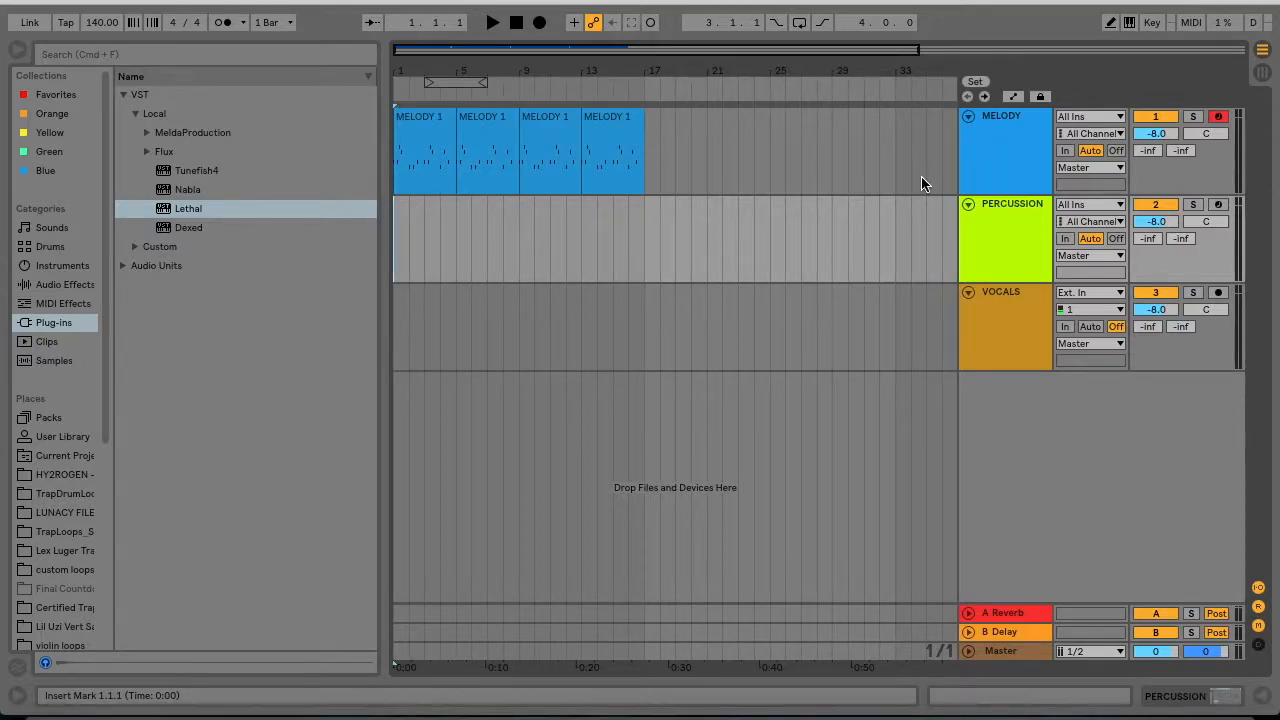
{"action": "left_click", "coordinate": [978, 244]}
{"action": "double_click", "coordinate": [978, 239]}
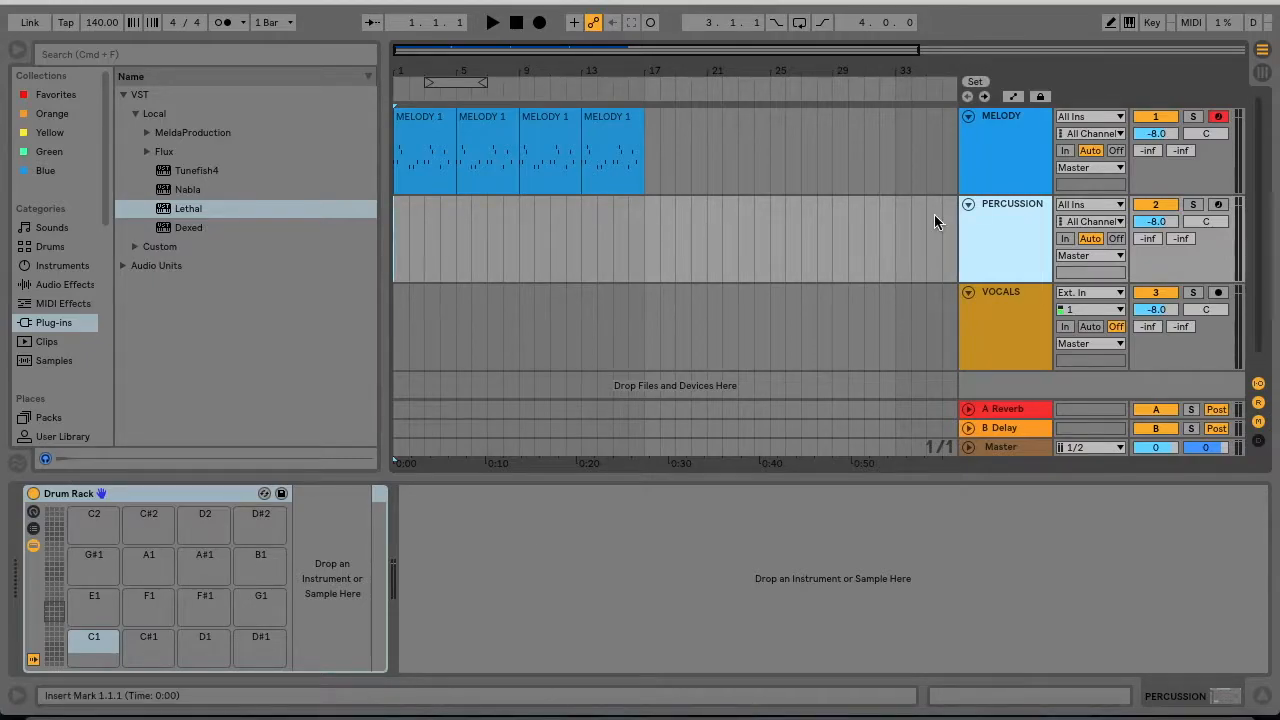
{"action": "left_click", "coordinate": [1218, 116]}
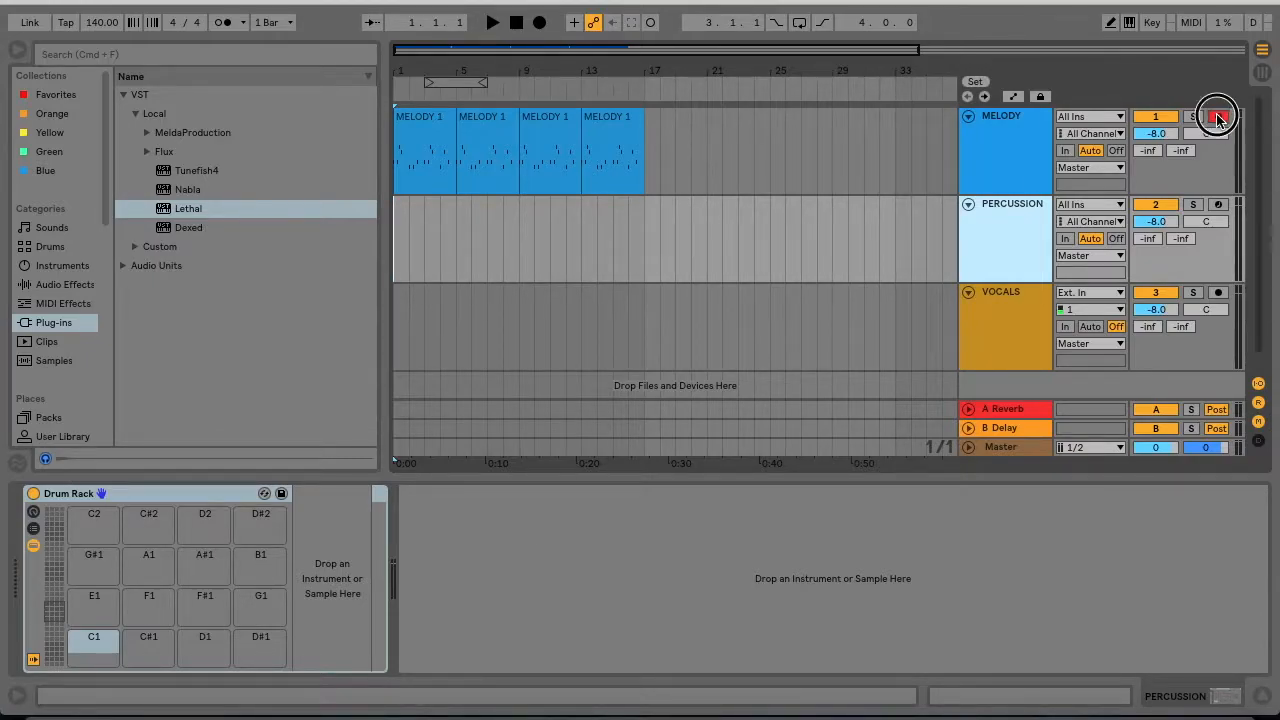
{"action": "left_click", "coordinate": [1220, 206]}
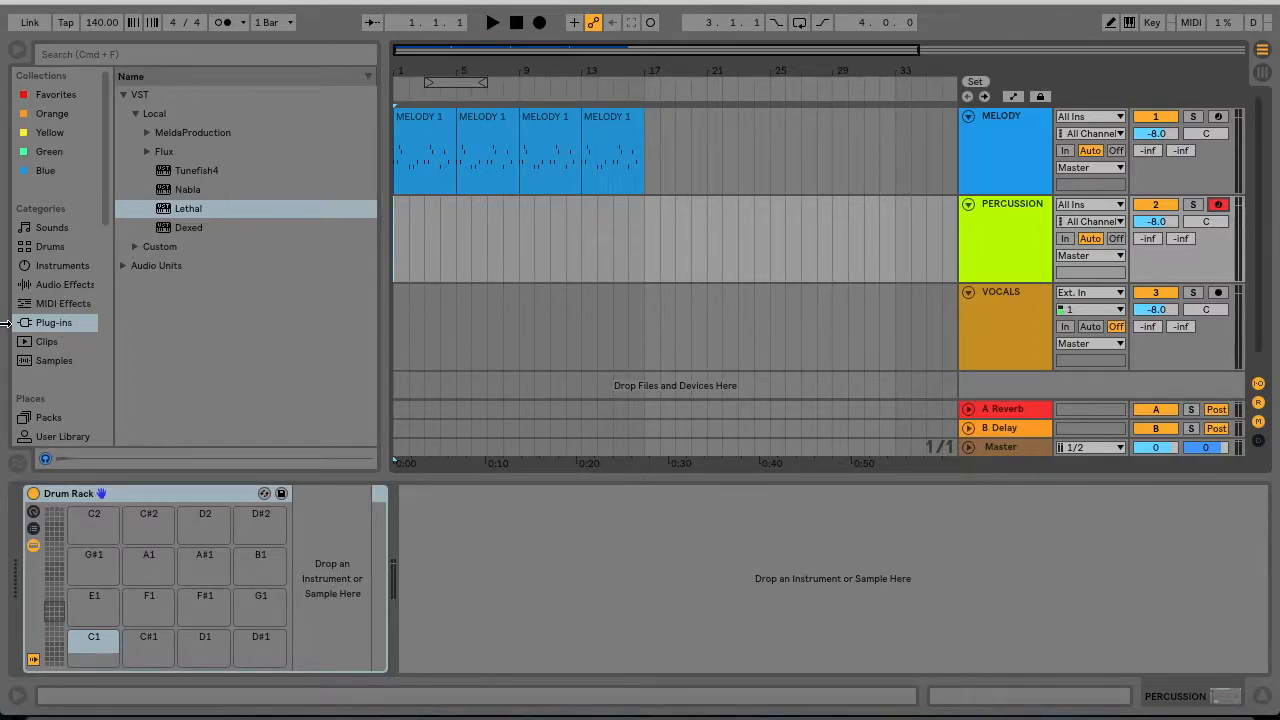
- Audition the samples in the Lex Luger pack's Kicks folder and load Kick_19.wav onto the Drum Rack's C1 pad
{"action": "scroll", "coordinate": [55, 280], "scroll_direction": "down", "scroll_amount": 10}
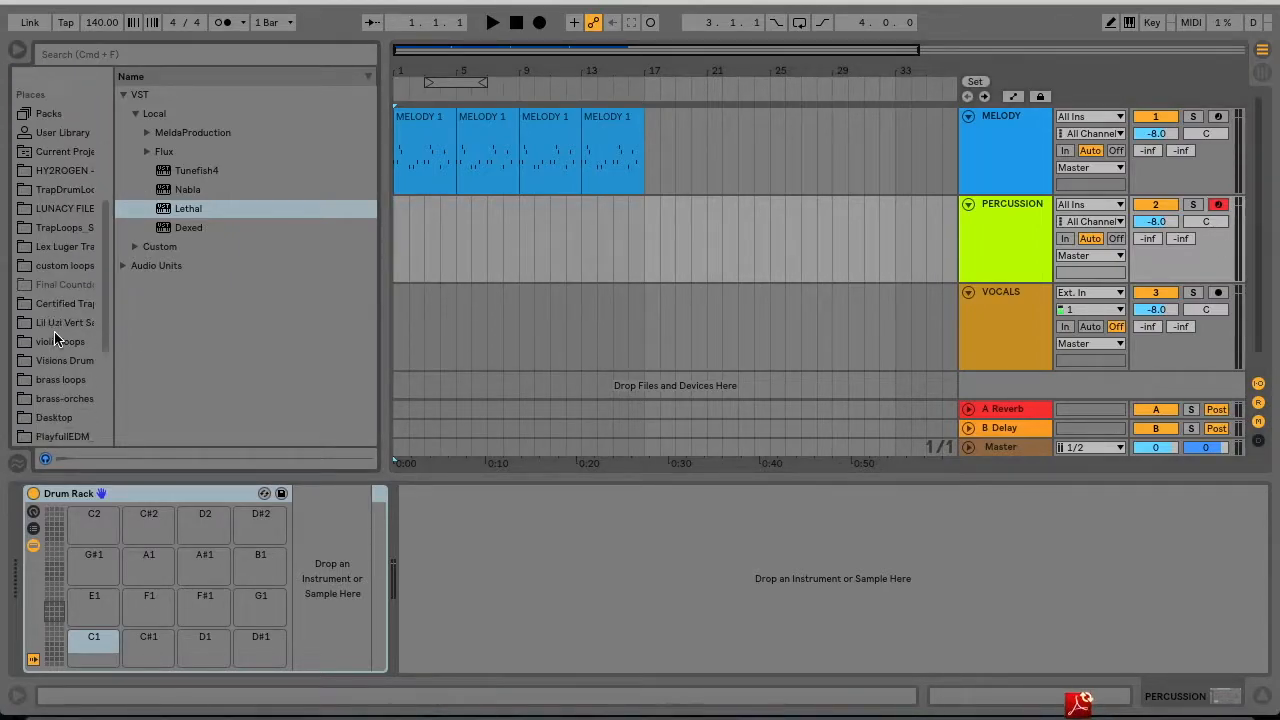
{"action": "left_click", "coordinate": [36, 228]}
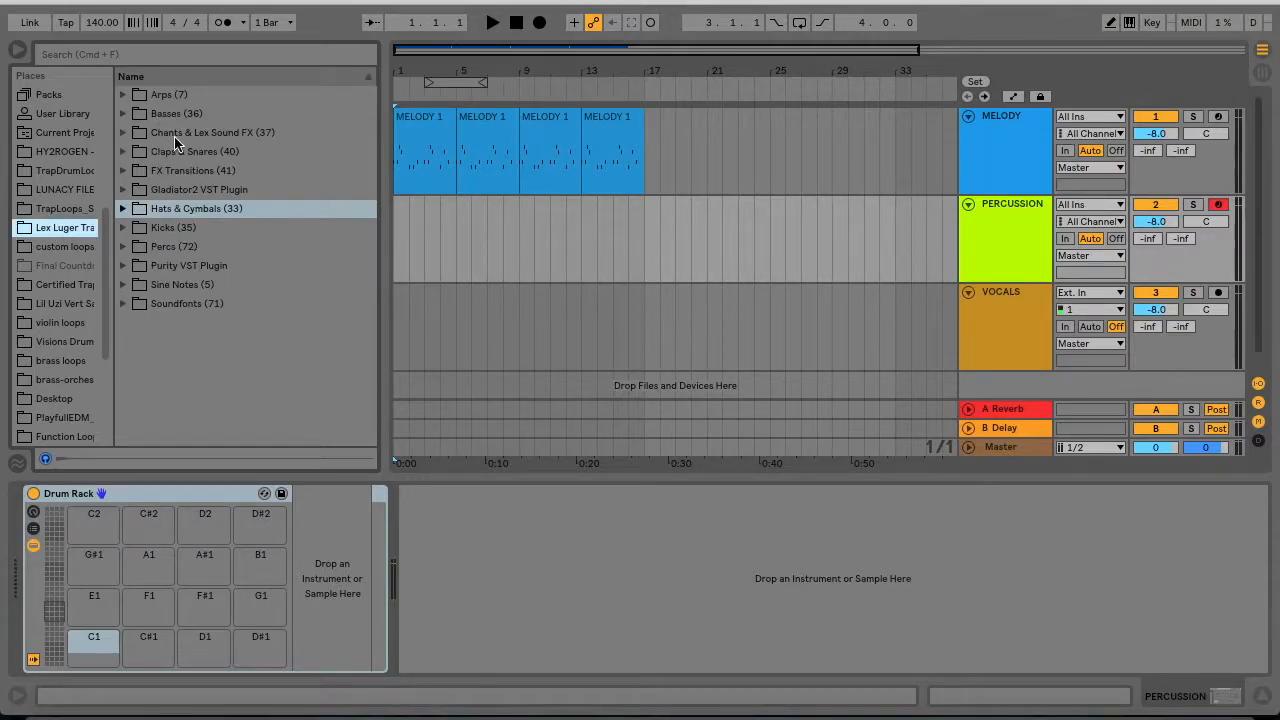
{"action": "left_click", "coordinate": [122, 229]}
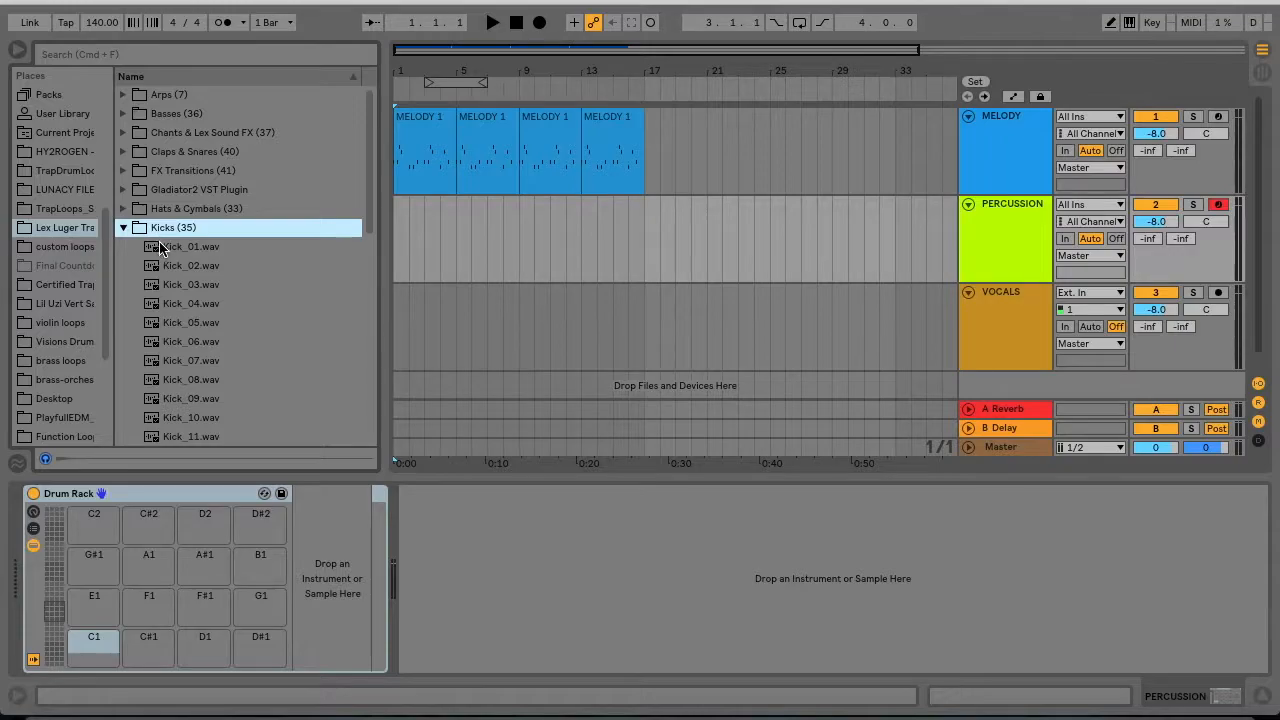
{"action": "left_click", "coordinate": [160, 247]}
{"action": "left_click", "coordinate": [158, 266]}
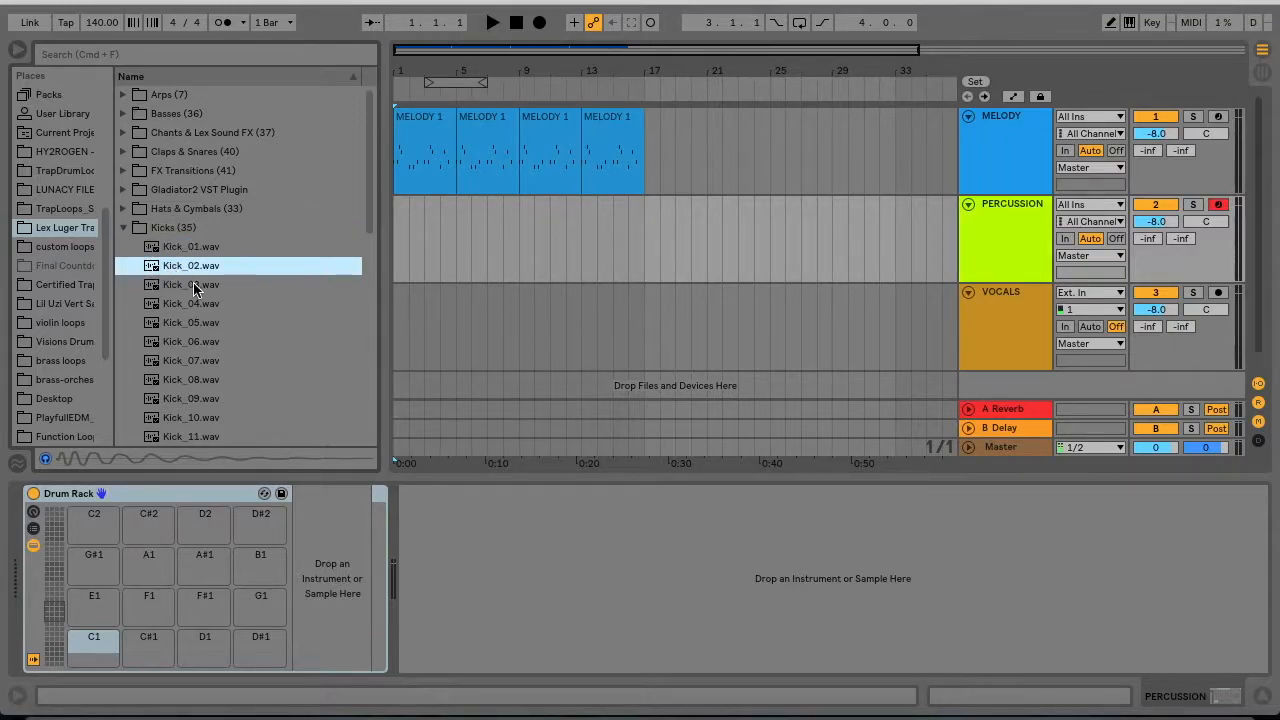
{"action": "left_click", "coordinate": [195, 286]}
{"action": "key", "text": "Down"}
{"action": "key", "text": "Down"}
{"action": "key", "text": "Down"}
{"action": "key", "text": "Down"}
{"action": "key", "text": "Down"}
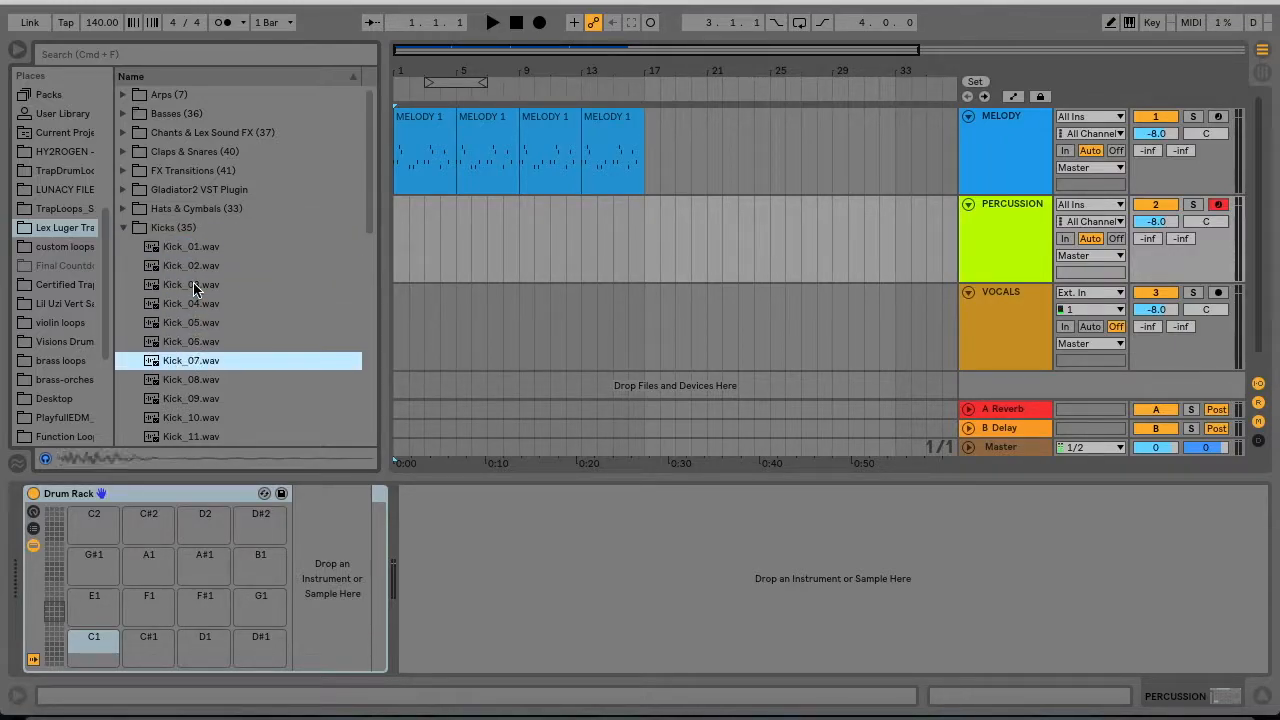
{"action": "key", "text": "Down"}
{"action": "key", "text": "Down"}
{"action": "key", "text": "Down"}
{"action": "key", "text": "Down"}
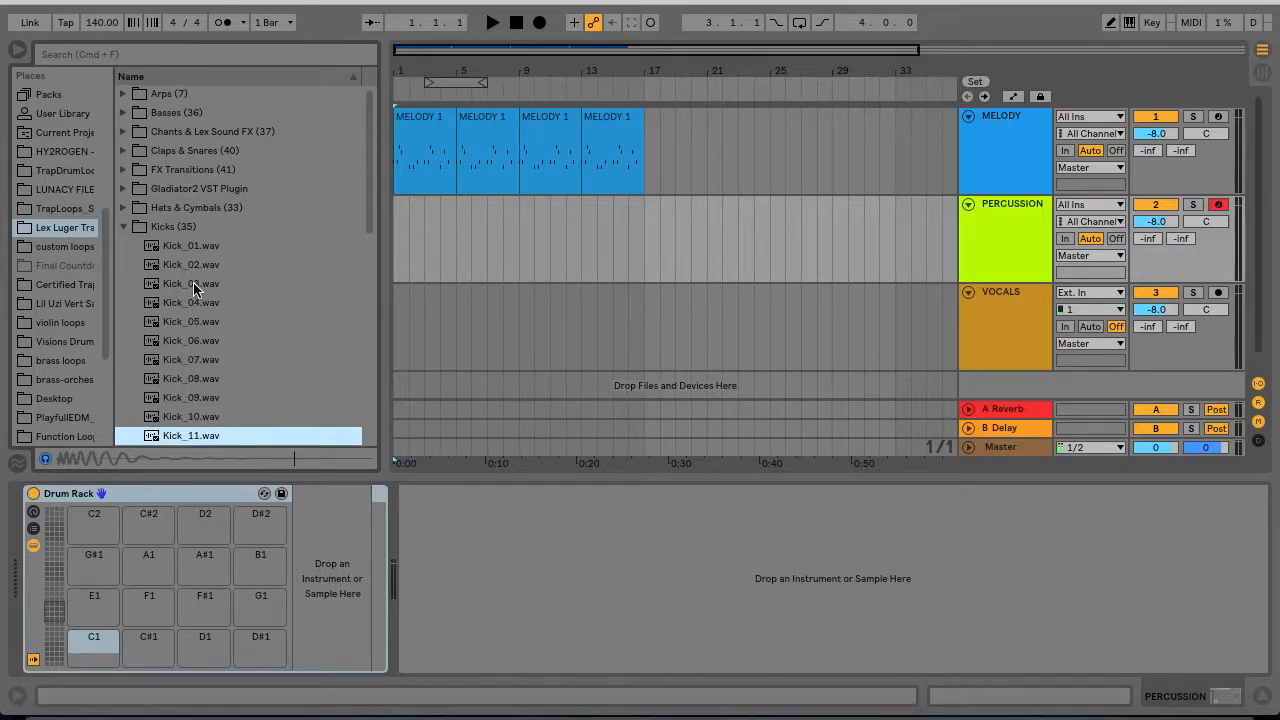
{"action": "key", "text": "Down"}
{"action": "key", "text": "Down"}
{"action": "key", "text": "Down"}
{"action": "key", "text": "Down"}
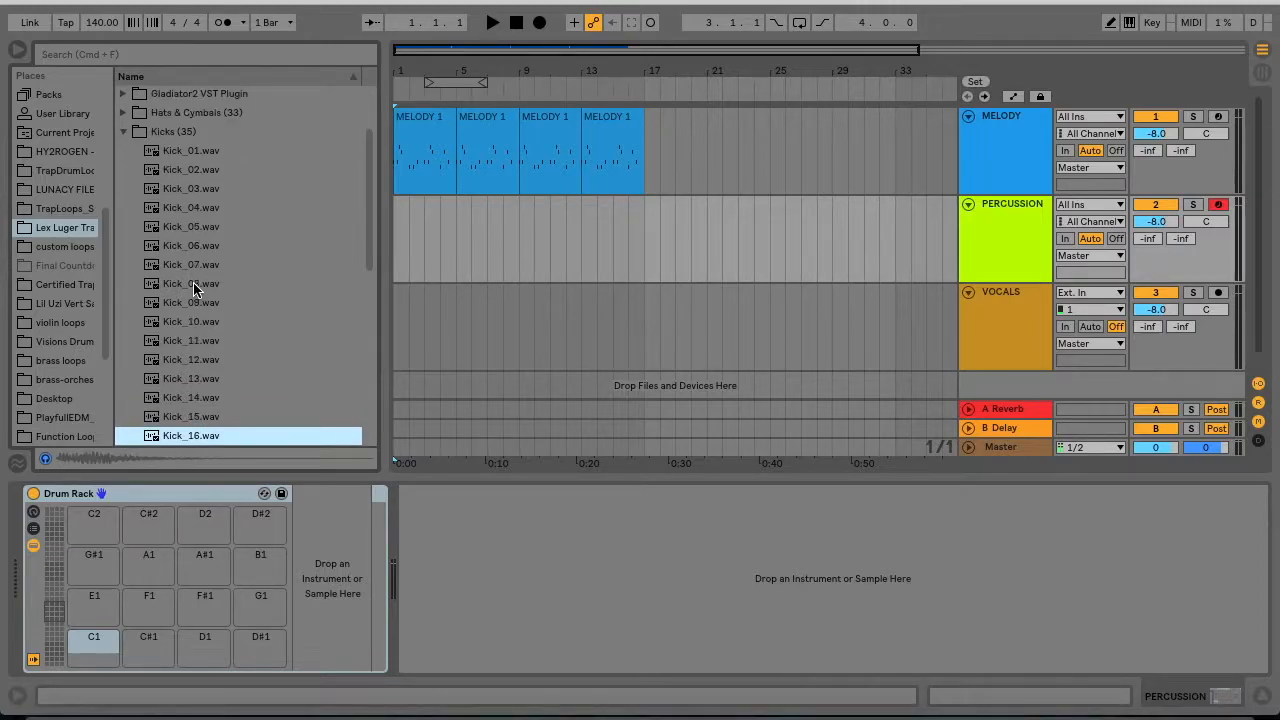
{"action": "key", "text": "Down"}
{"action": "key", "text": "Down"}
{"action": "key", "text": "Down"}
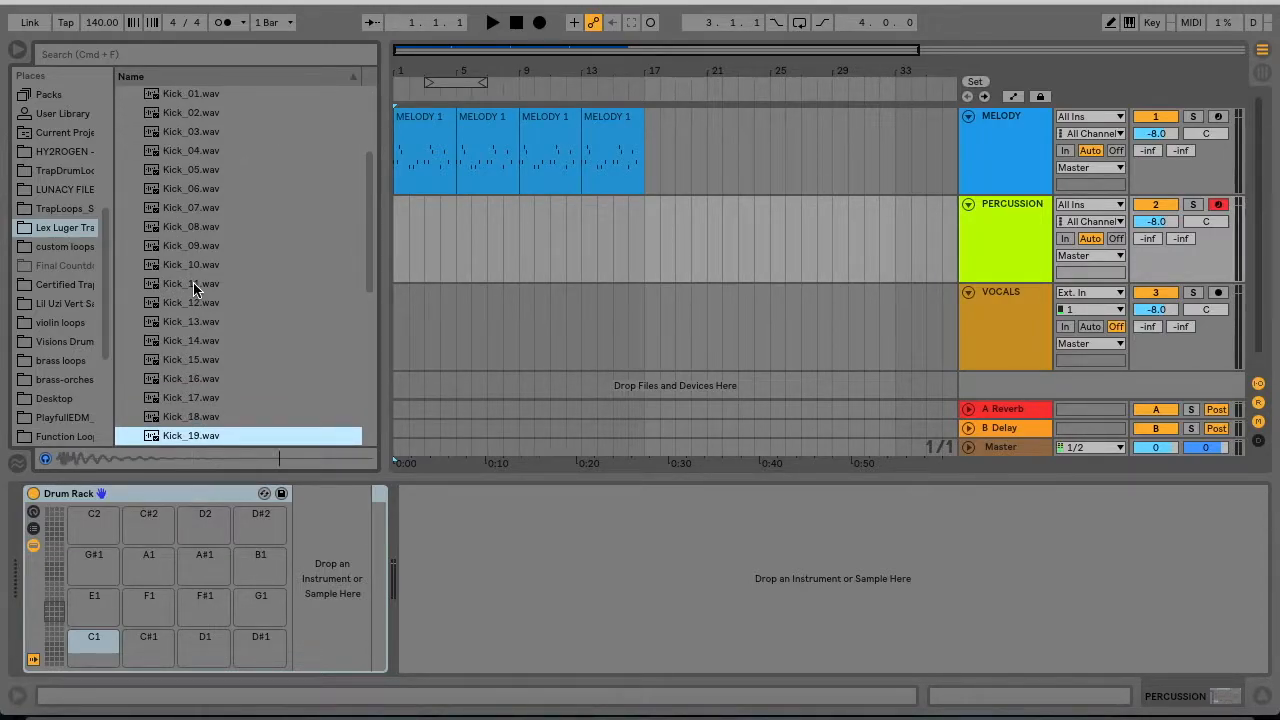
{"action": "left_click_drag", "start_coordinate": [166, 436], "coordinate": [92, 642]}
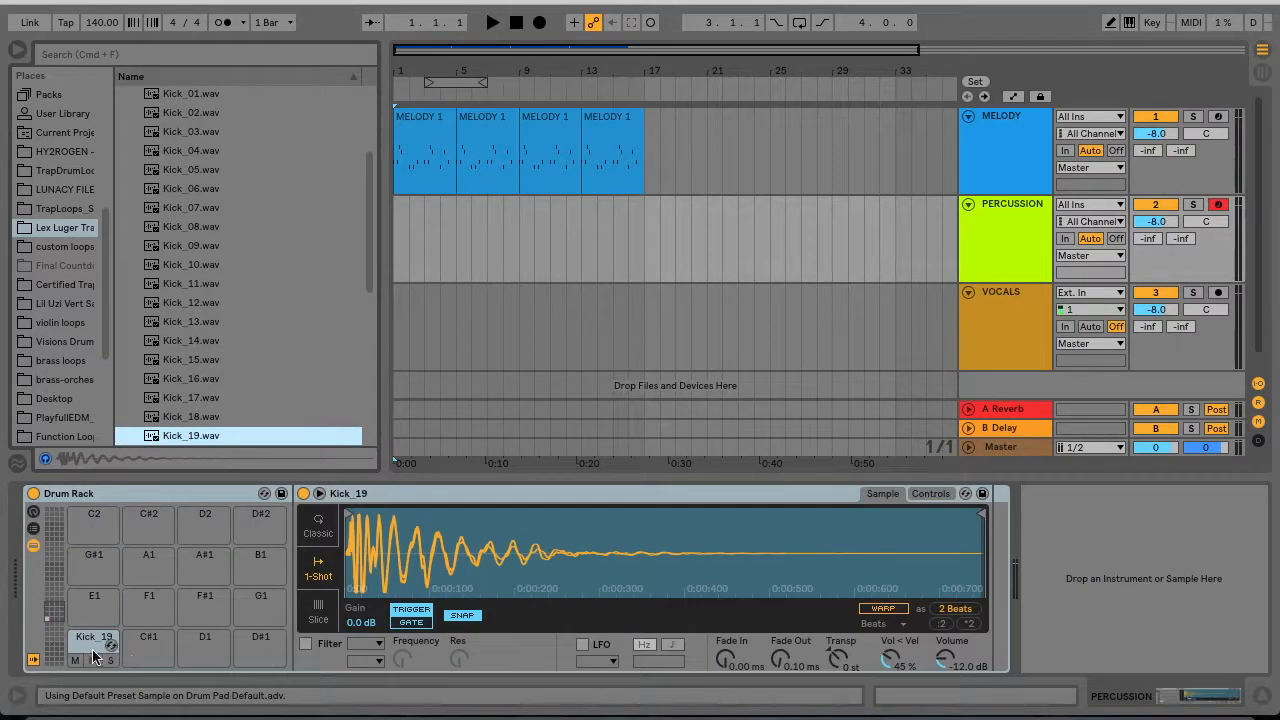
{"action": "left_click", "coordinate": [89, 664]}
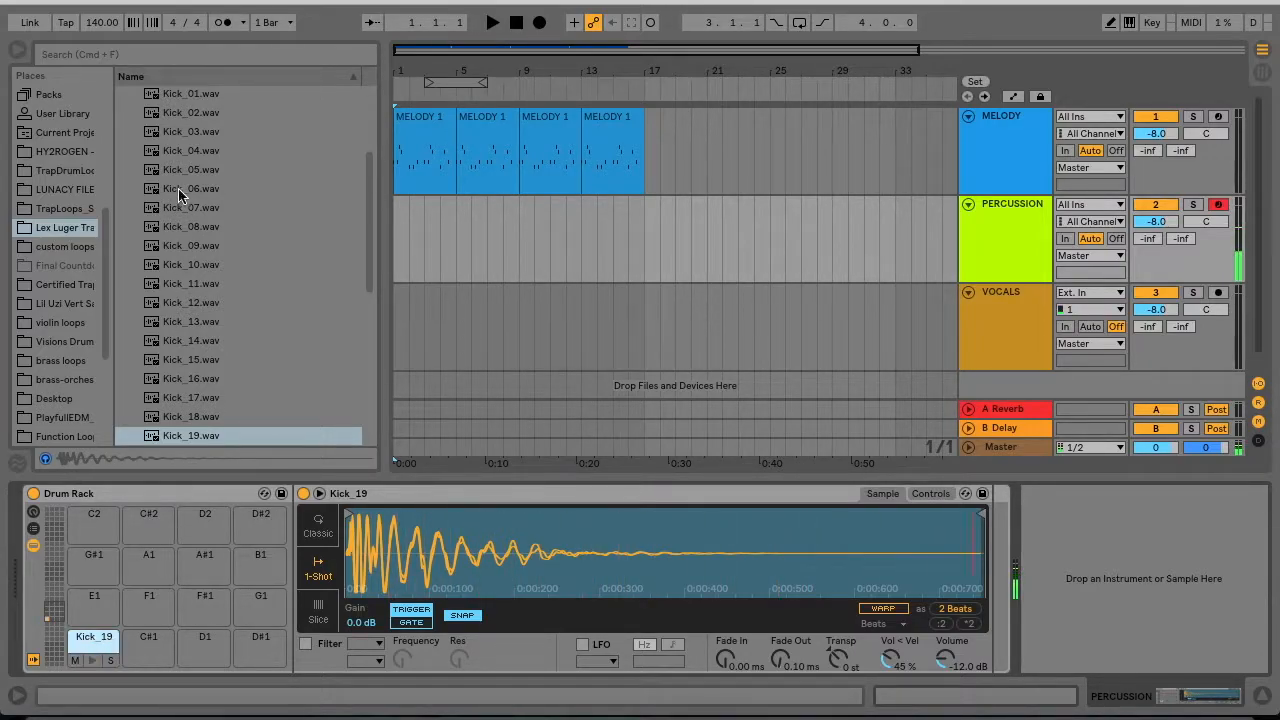
- Audition the snares in the Claps & Snares folder and load Snare_10.wav onto the Drum Rack's C#1 pad
{"action": "scroll", "coordinate": [230, 299], "scroll_direction": "down", "scroll_amount": 3}
{"action": "scroll", "coordinate": [256, 259], "scroll_direction": "up", "scroll_amount": 10}
{"action": "left_click", "coordinate": [124, 228]}
{"action": "left_click", "coordinate": [123, 152]}
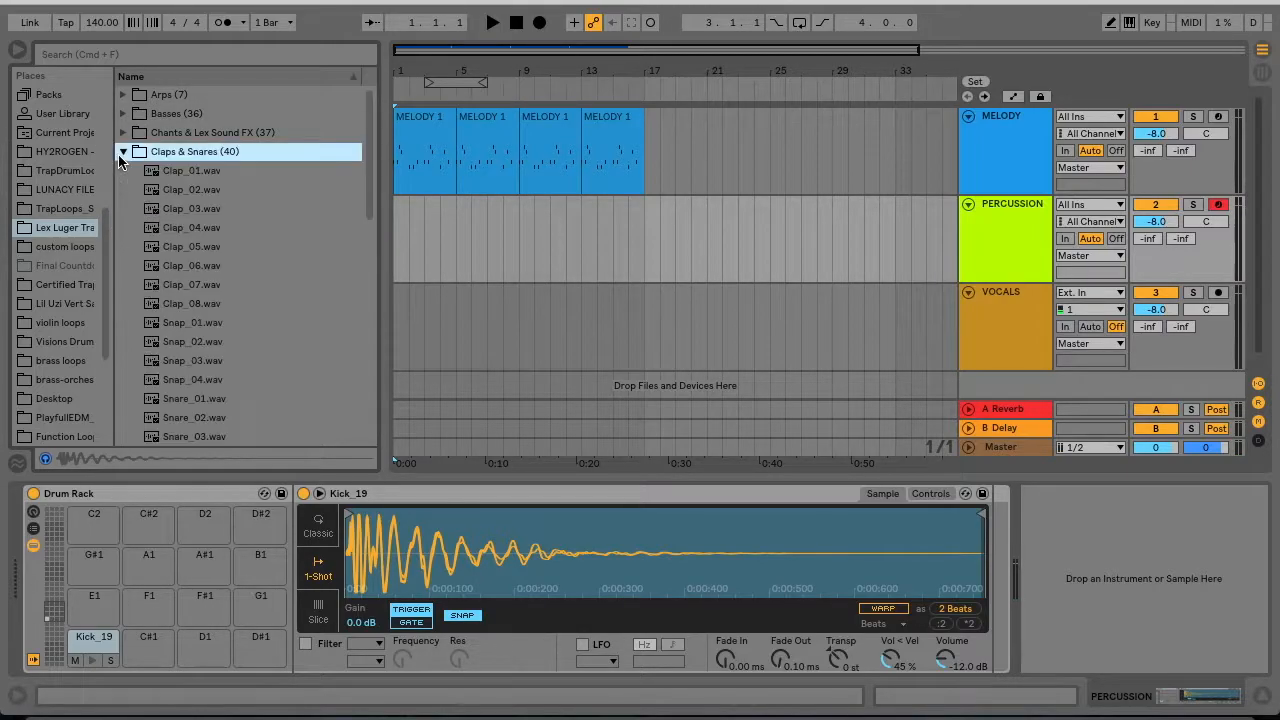
{"action": "left_click", "coordinate": [195, 389]}
{"action": "key", "text": "Down"}
{"action": "key", "text": "Down"}
{"action": "key", "text": "Down"}
{"action": "key", "text": "Down"}
{"action": "key", "text": "Down"}
{"action": "key", "text": "Down"}
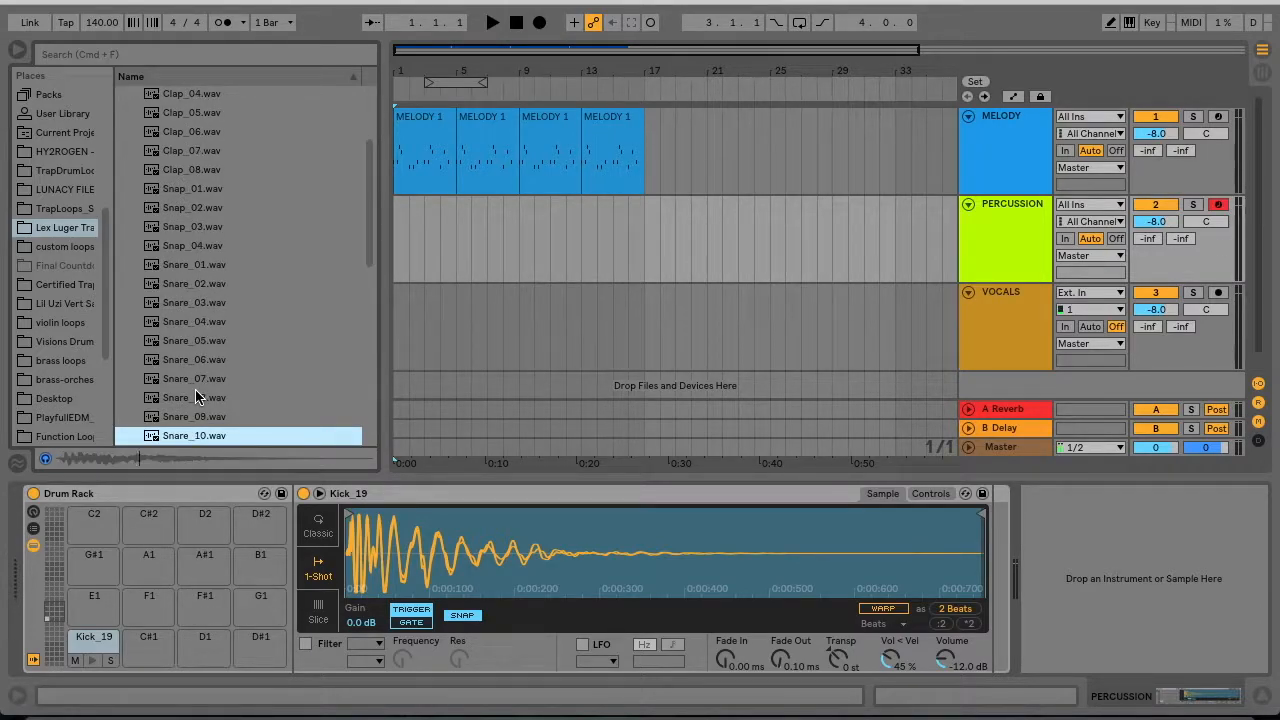
{"action": "key", "text": "Down"}
{"action": "left_click_drag", "start_coordinate": [158, 422], "coordinate": [146, 655]}
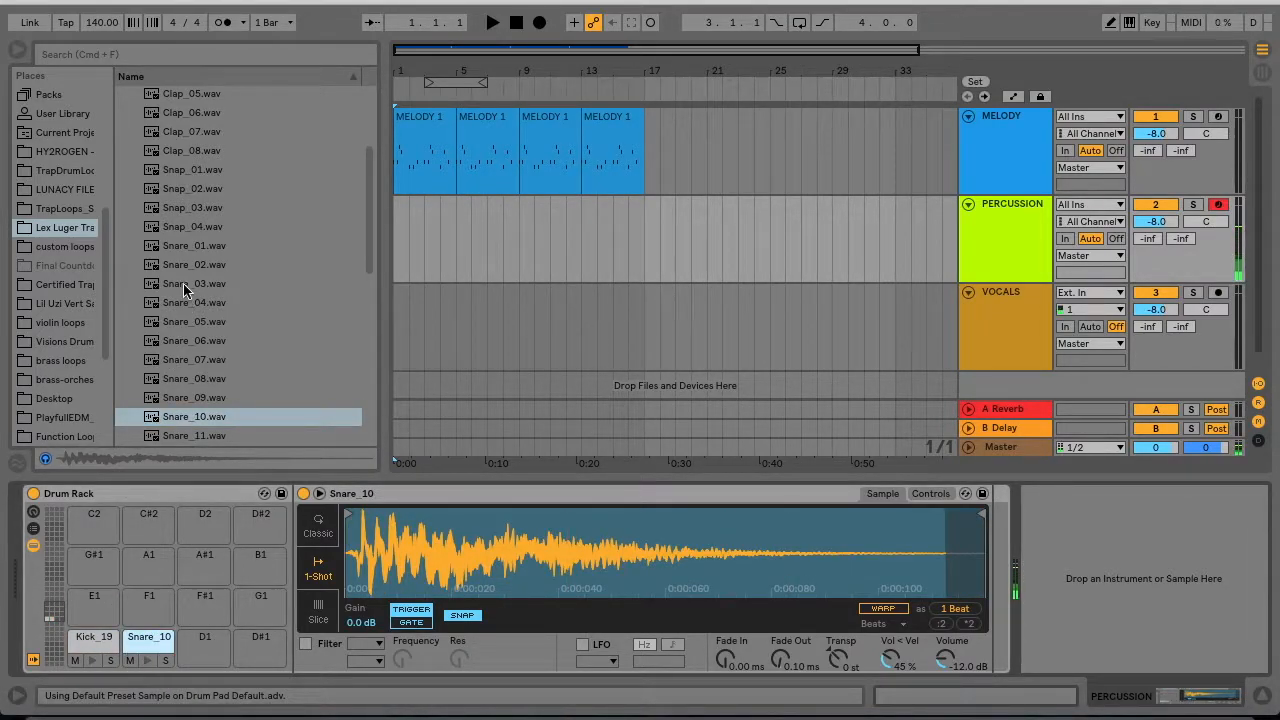
- Collapse the Claps & Snares folder and test the kick and snare pads together
{"action": "scroll", "coordinate": [184, 280], "scroll_direction": "up", "scroll_amount": 3}
{"action": "left_click", "coordinate": [123, 153]}
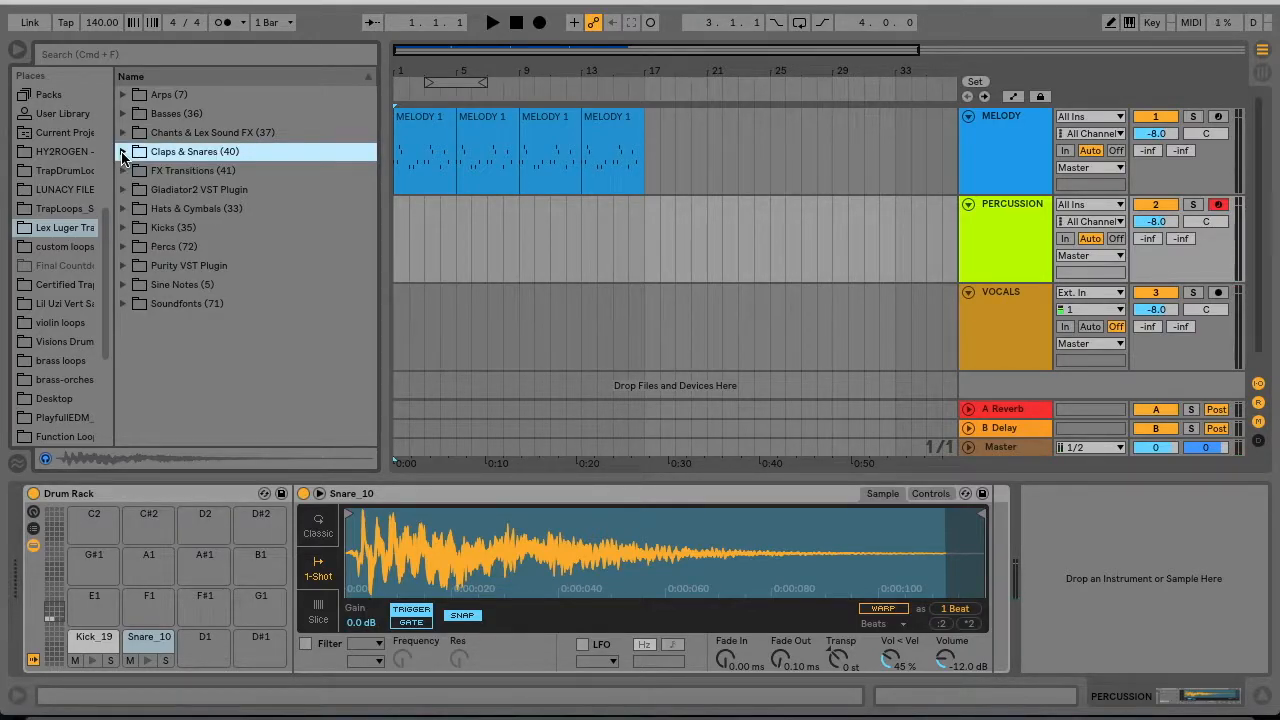
{"action": "left_click", "coordinate": [92, 660]}
{"action": "left_click", "coordinate": [147, 660]}
{"action": "left_click", "coordinate": [147, 660]}
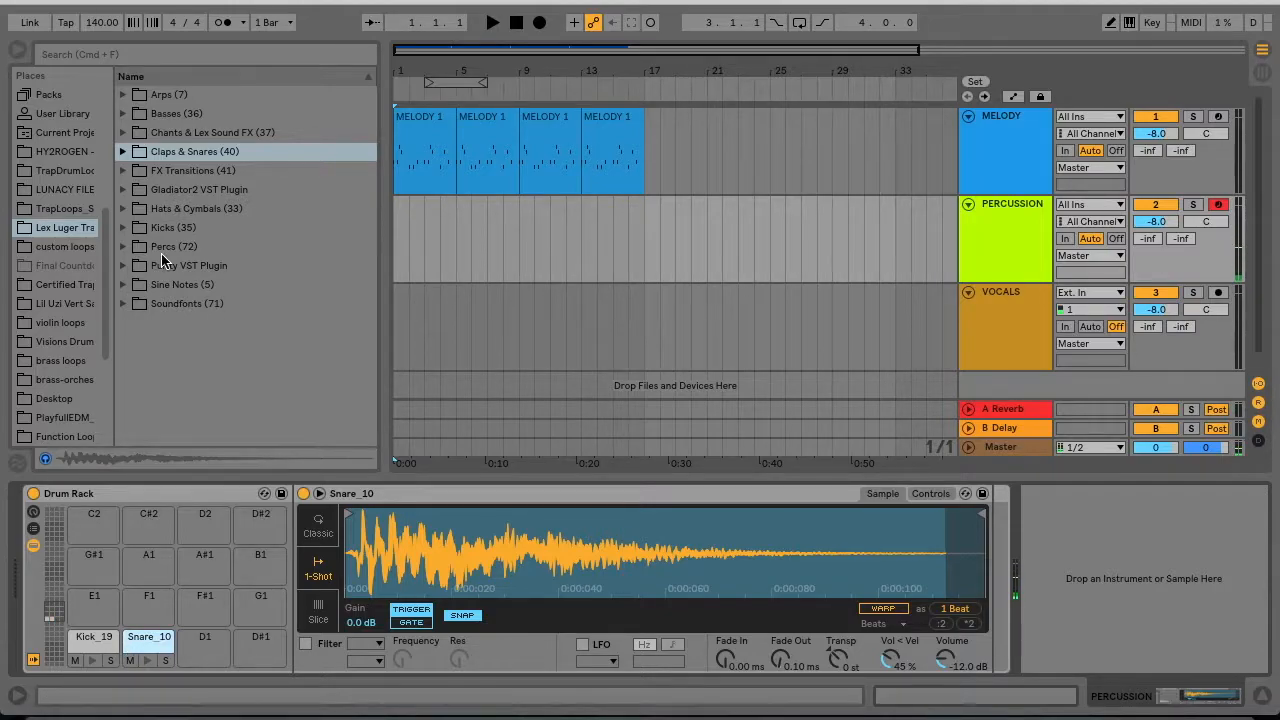
- Audition the brass, choir, strings and whistle samples and Sound (11).mp3 in the Soundfonts folder
{"action": "left_click", "coordinate": [134, 306]}
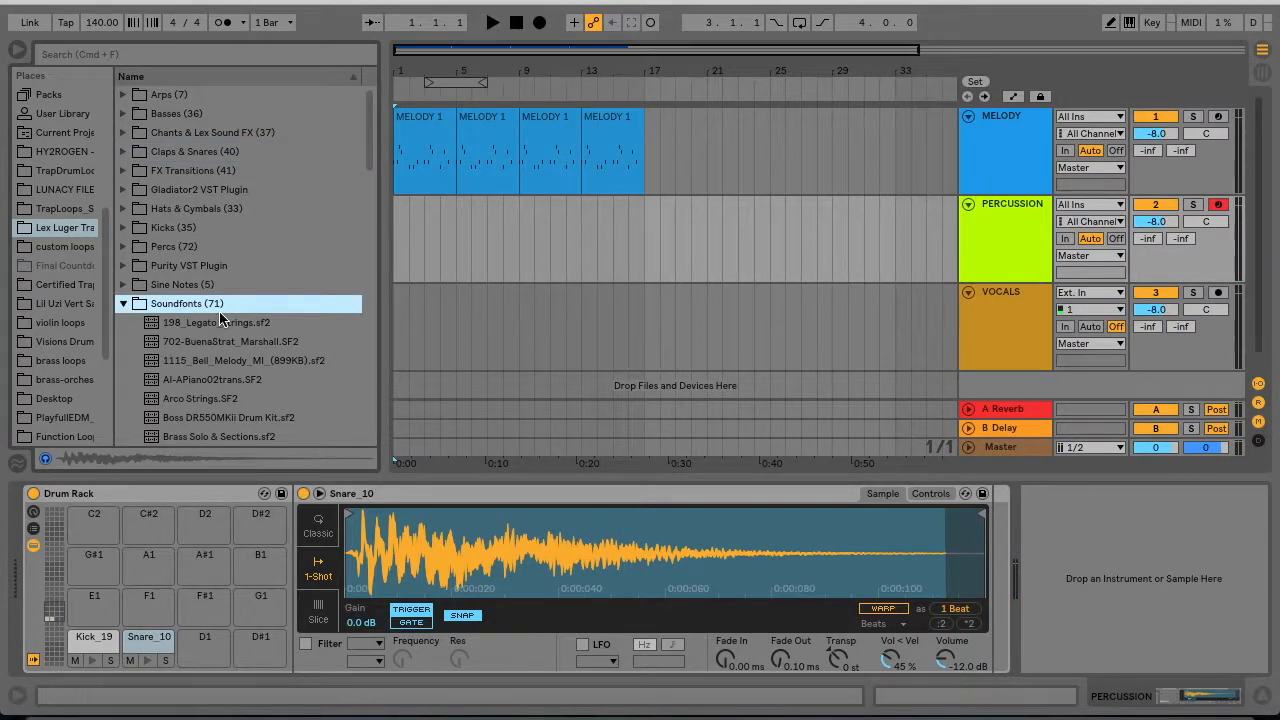
{"action": "scroll", "coordinate": [220, 318], "scroll_direction": "down", "scroll_amount": 8}
{"action": "left_click", "coordinate": [233, 247]}
{"action": "left_click", "coordinate": [236, 192]}
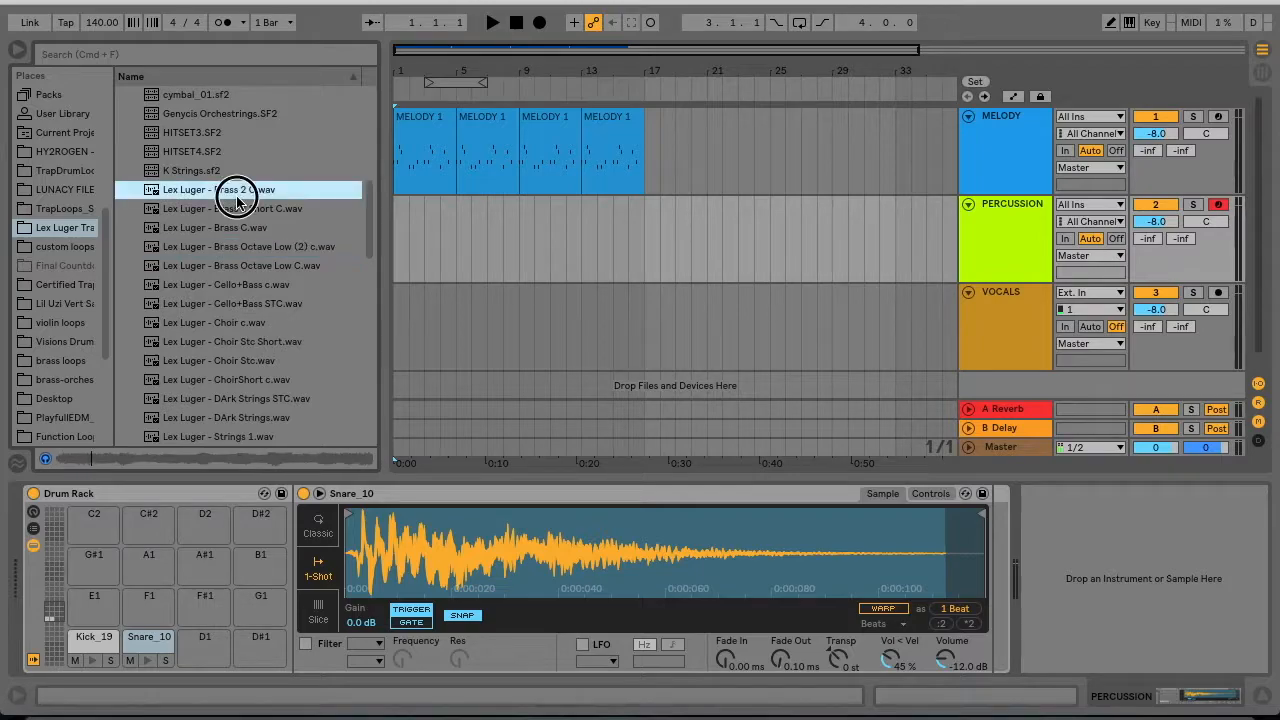
{"action": "left_click", "coordinate": [252, 384]}
{"action": "scroll", "coordinate": [250, 390], "scroll_direction": "down", "scroll_amount": 5}
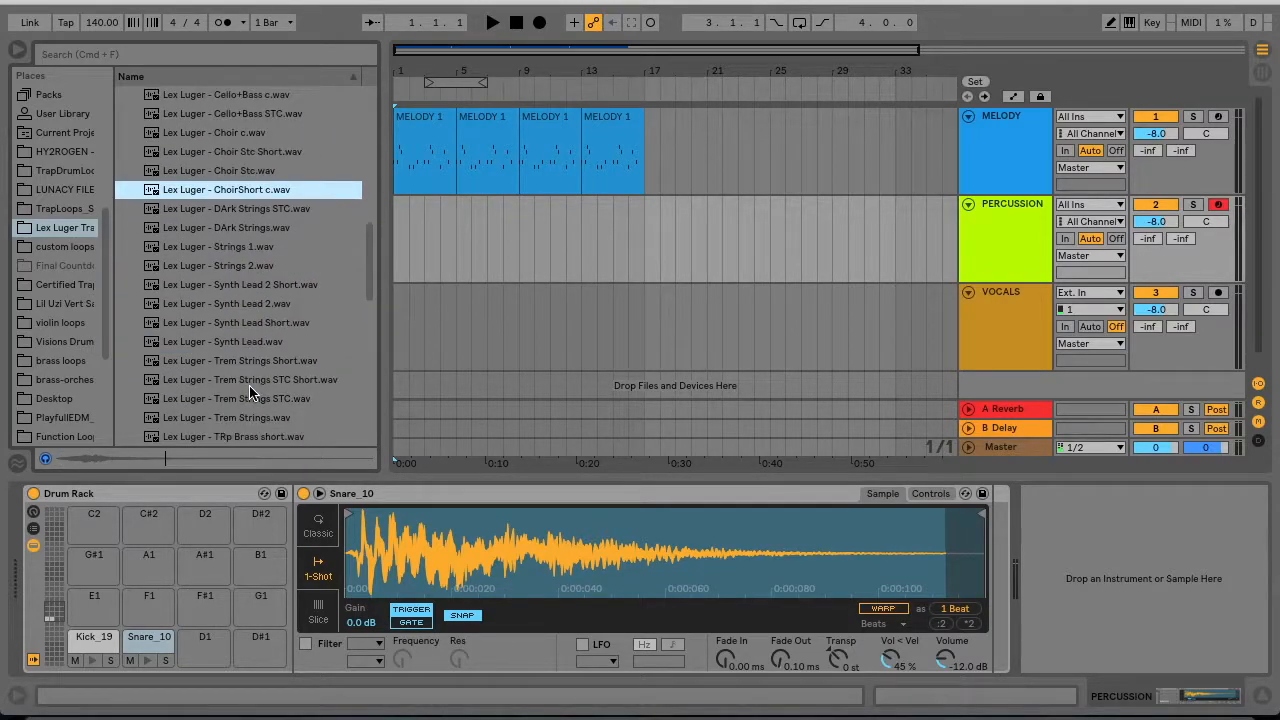
{"action": "left_click", "coordinate": [248, 265]}
{"action": "scroll", "coordinate": [248, 403], "scroll_direction": "down", "scroll_amount": 7}
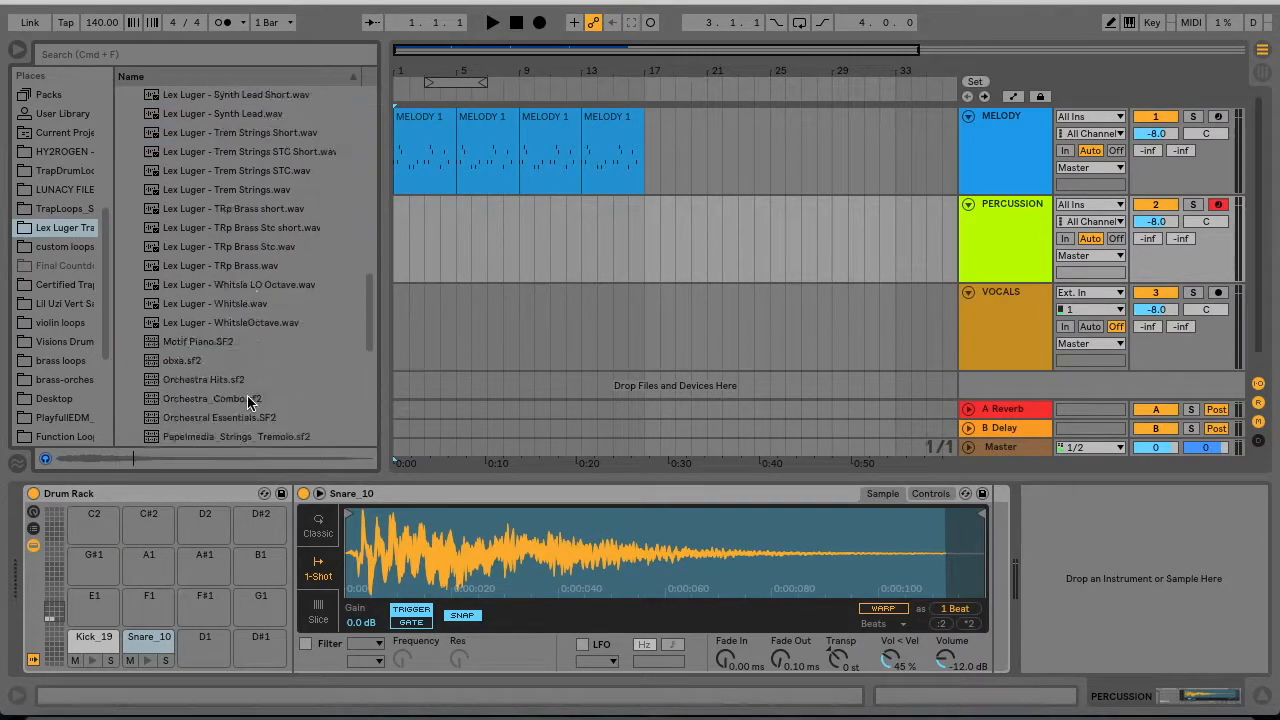
{"action": "left_click", "coordinate": [237, 247]}
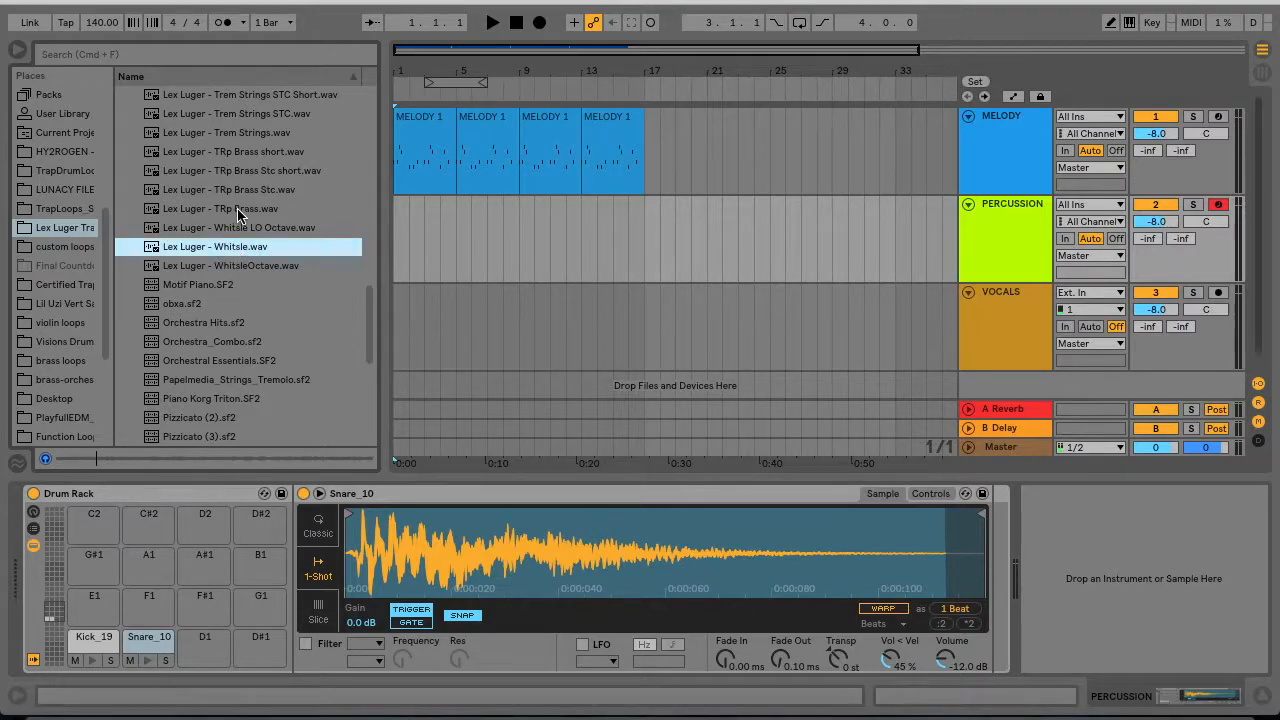
{"action": "key", "text": "Up"}
{"action": "key", "text": "Up"}
{"action": "key", "text": "Up"}
{"action": "key", "text": "Up"}
{"action": "key", "text": "Up"}
{"action": "scroll", "coordinate": [237, 207], "scroll_direction": "down", "scroll_amount": 9}
{"action": "left_click", "coordinate": [172, 284]}
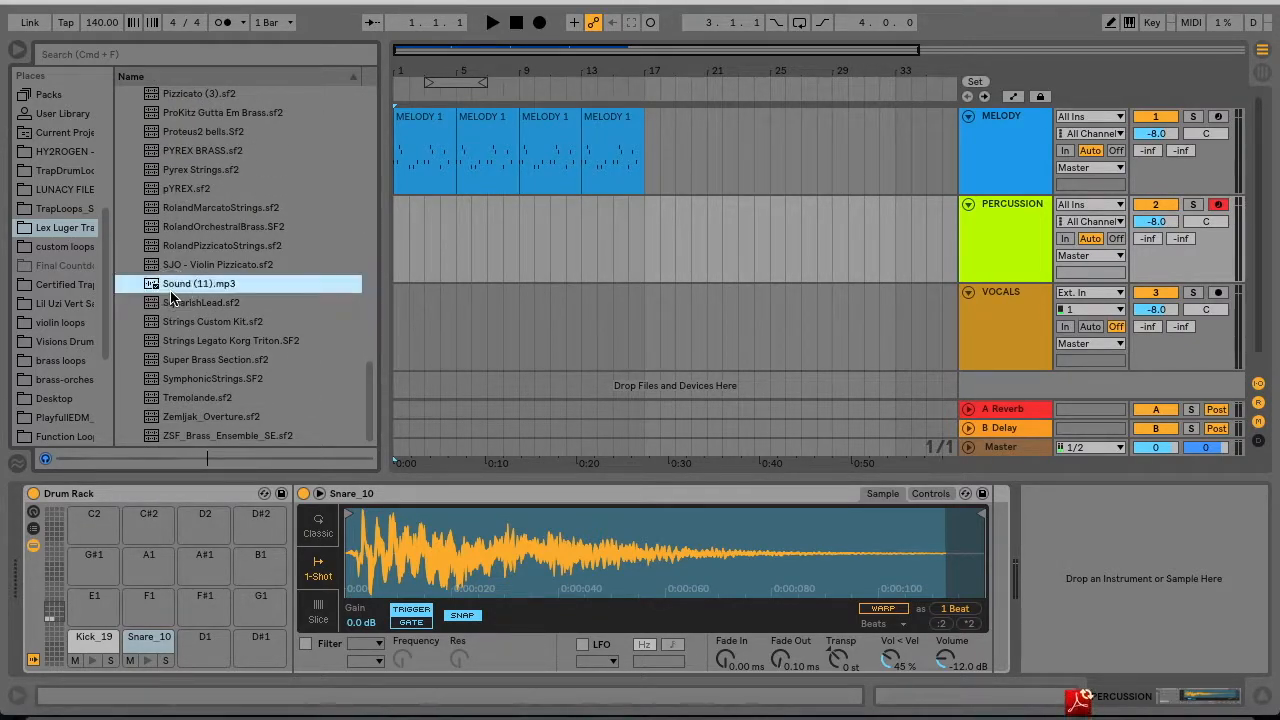
{"action": "scroll", "coordinate": [229, 298], "scroll_direction": "up", "scroll_amount": 20}
- Search the Lex Luger pack for "bell" and audition the bell samples in the Percs folder
{"action": "left_click", "coordinate": [187, 49]}
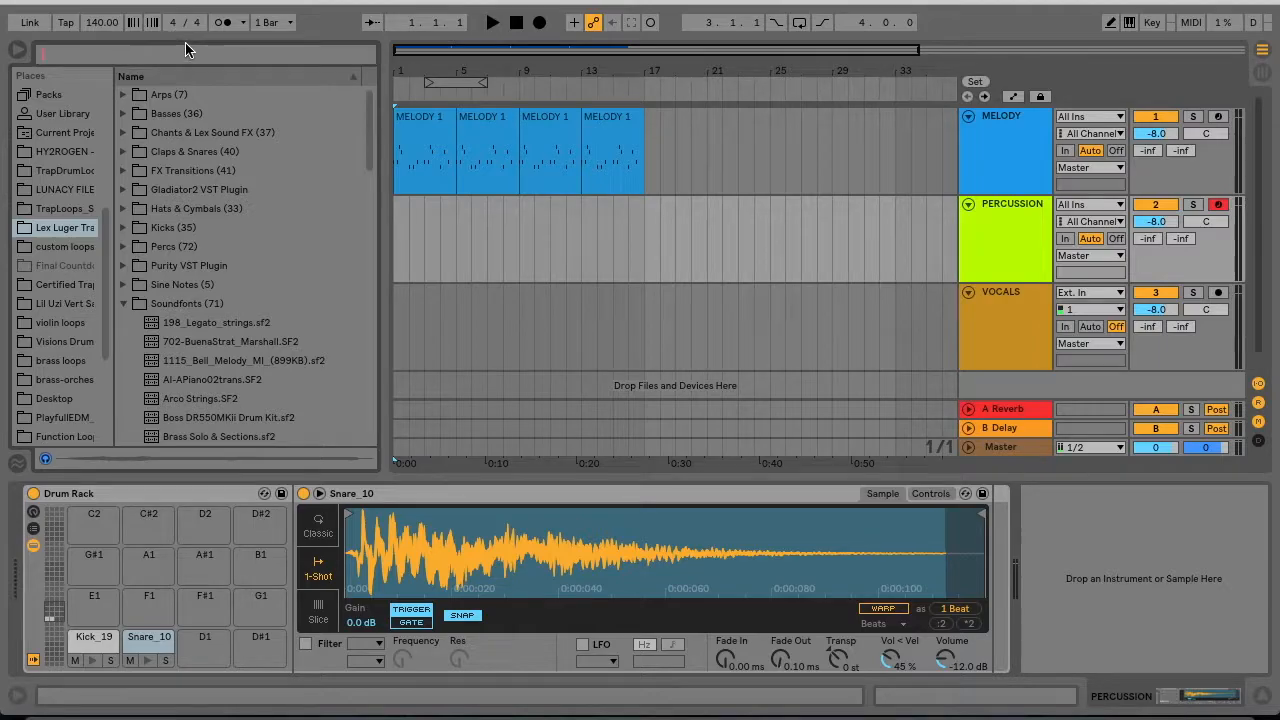
{"action": "type", "text": "bell"}
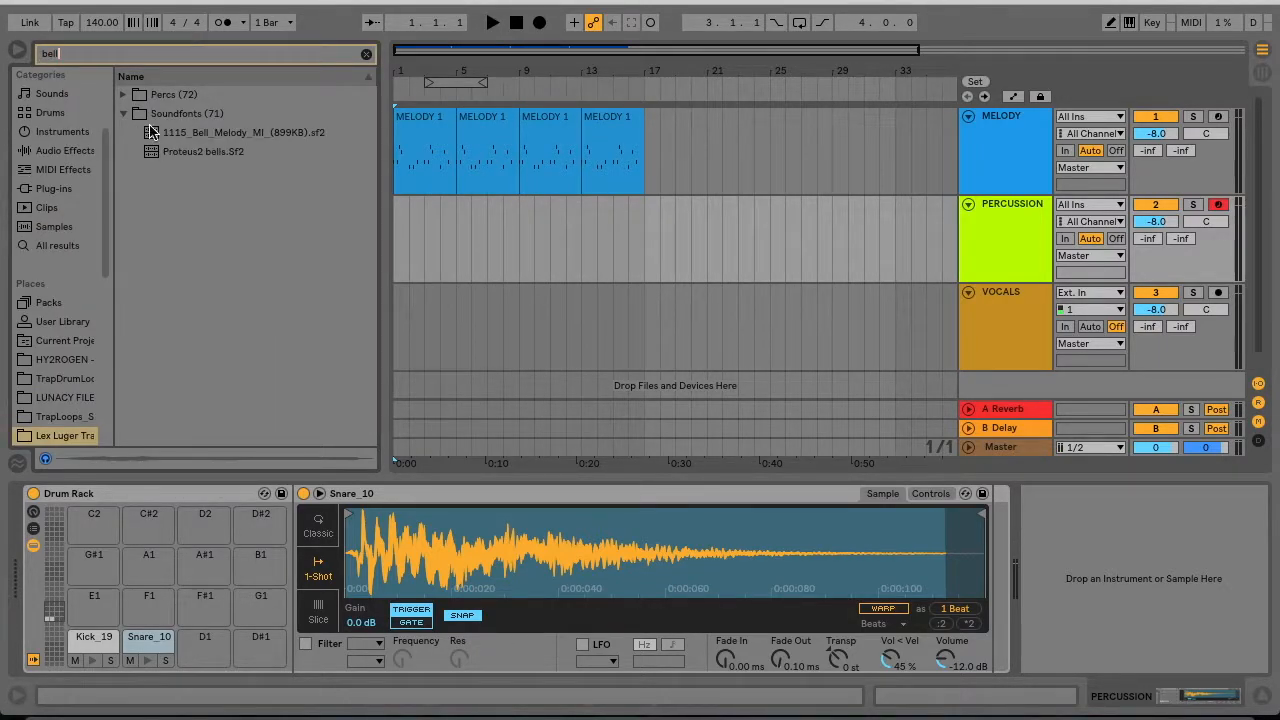
{"action": "left_click", "coordinate": [124, 94]}
{"action": "left_click", "coordinate": [160, 113]}
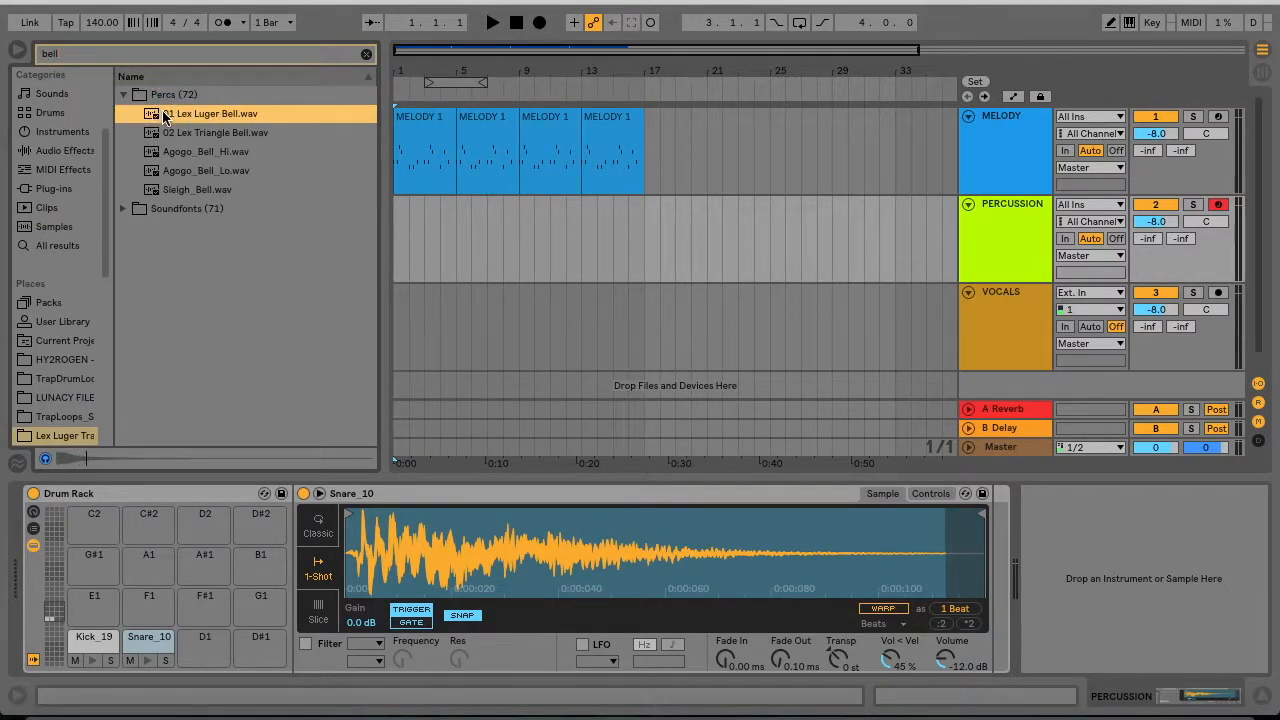
{"action": "left_click", "coordinate": [169, 133]}
{"action": "left_click", "coordinate": [181, 151]}
{"action": "left_click", "coordinate": [190, 171]}
{"action": "left_click", "coordinate": [196, 190]}
{"action": "left_click", "coordinate": [185, 115]}
{"action": "left_click", "coordinate": [215, 135]}
- Load 01 Lex Luger Bell.wav onto the Drum Rack's D1 pad and play the pad
{"action": "left_click", "coordinate": [210, 115]}
{"action": "left_click_drag", "start_coordinate": [245, 700], "coordinate": [205, 645]}
{"action": "left_click", "coordinate": [205, 664]}
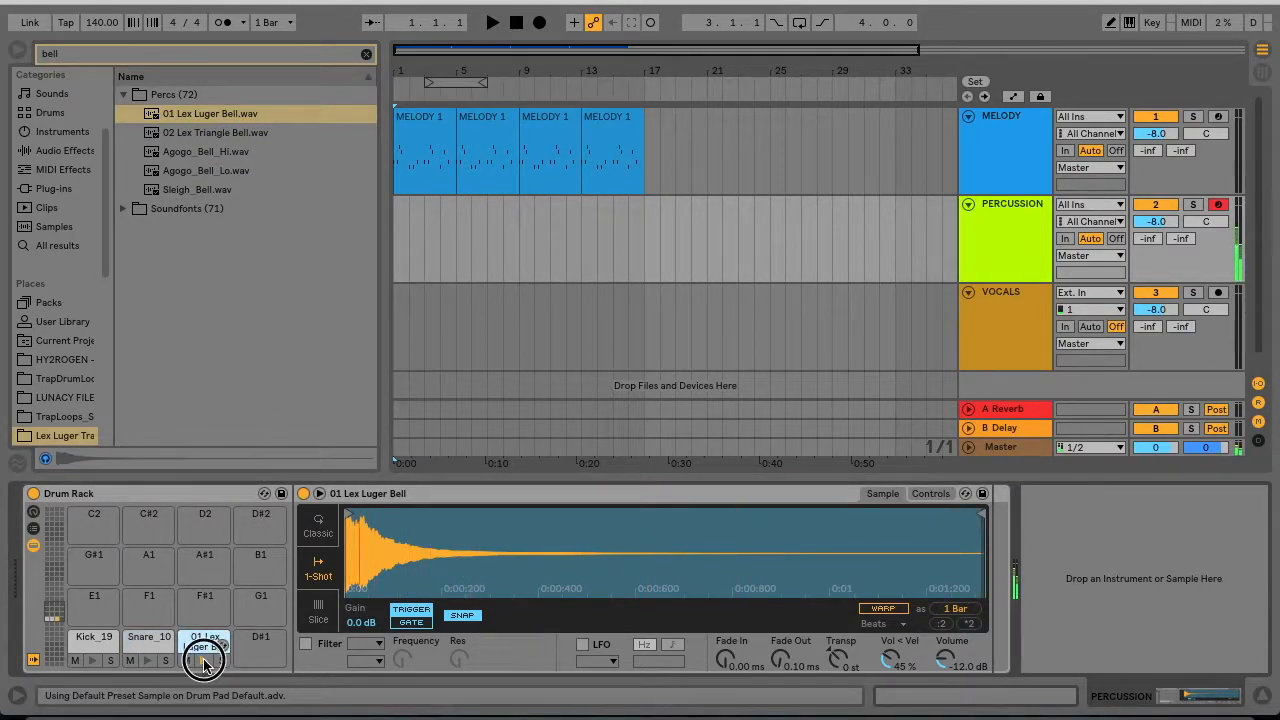
{"action": "left_click", "coordinate": [205, 664]}
{"action": "left_click", "coordinate": [205, 664]}
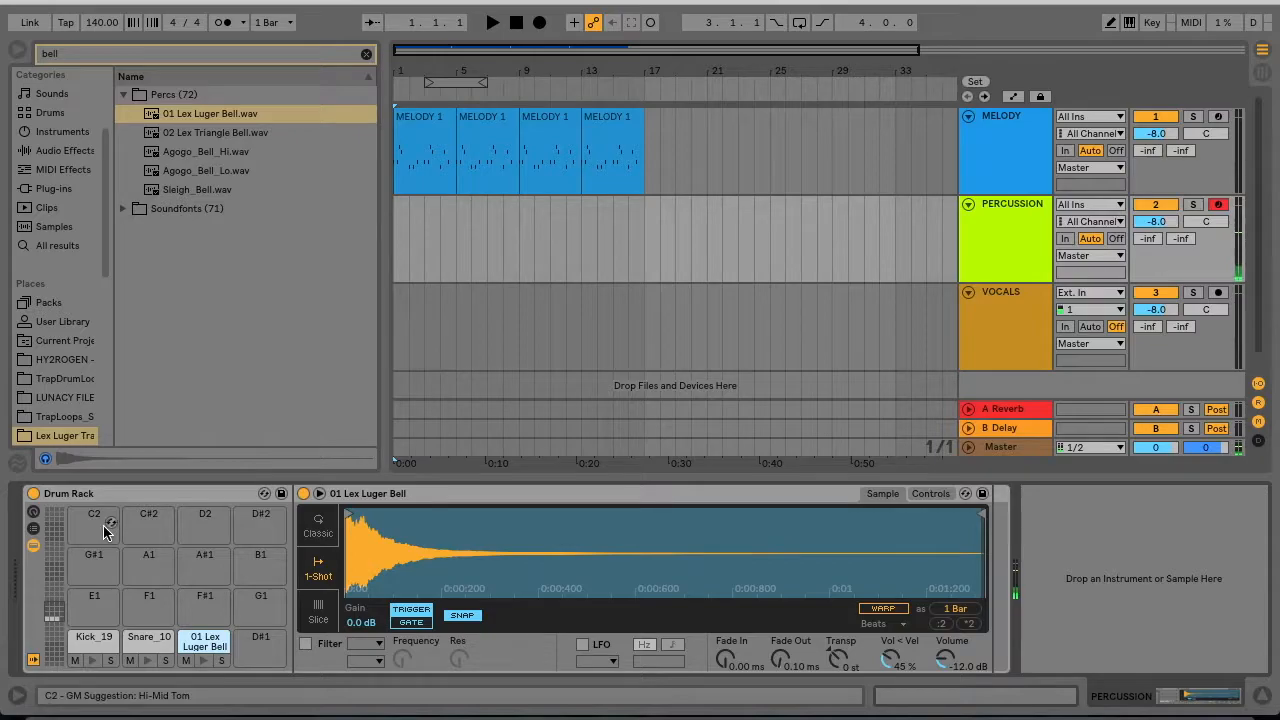
- Collapse the Percs folder and clear the browser search to list all of the pack's folders
{"action": "left_click", "coordinate": [124, 95]}
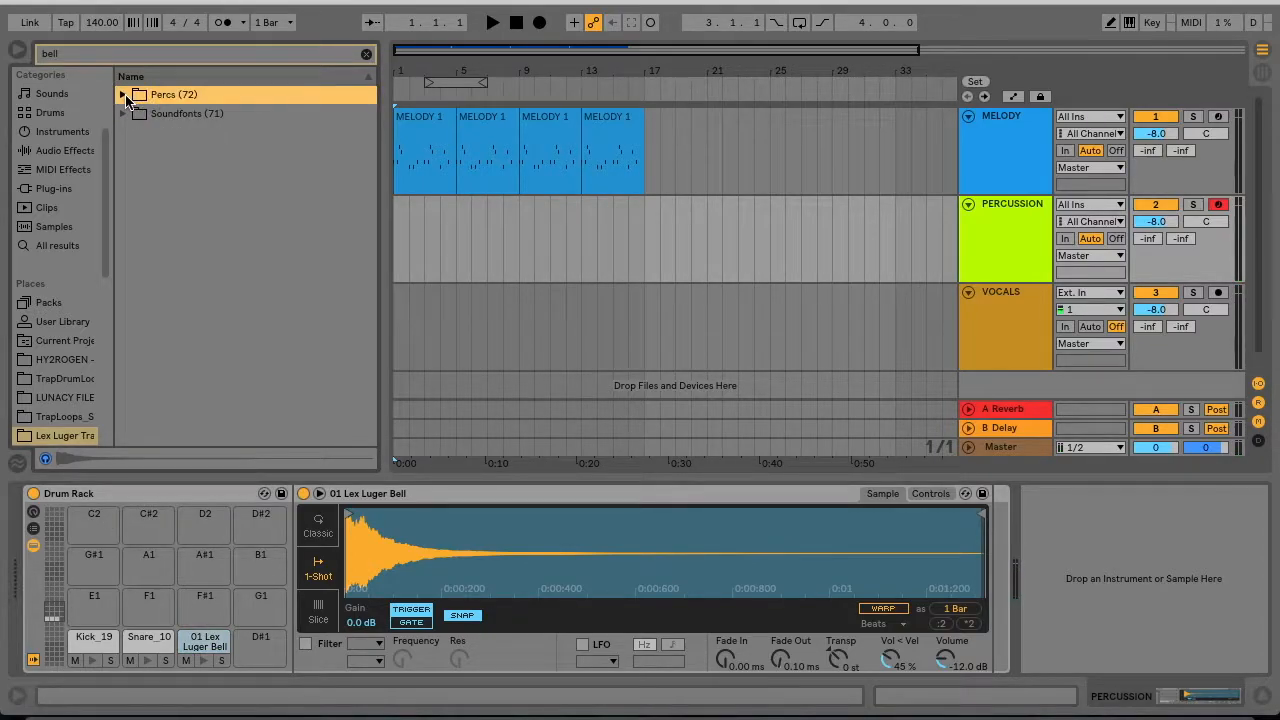
{"action": "left_click", "coordinate": [362, 53]}
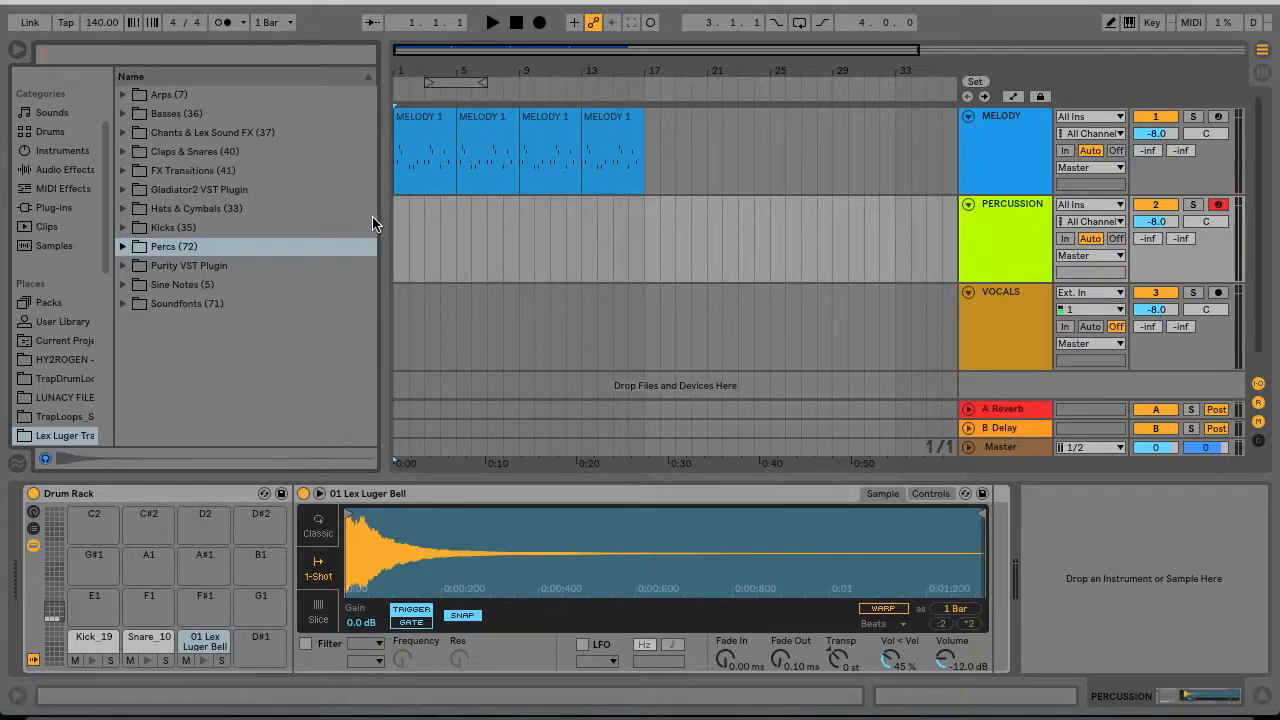
- Create an empty four-bar MIDI clip at the start of the PERCUSSION track and open its notes for editing
{"action": "left_click", "coordinate": [395, 220]}
{"action": "left_click", "coordinate": [539, 22]}
{"action": "left_click", "coordinate": [517, 23]}
{"action": "left_click_drag", "start_coordinate": [397, 211], "coordinate": [457, 231]}
{"action": "left_click", "coordinate": [430, 210]}
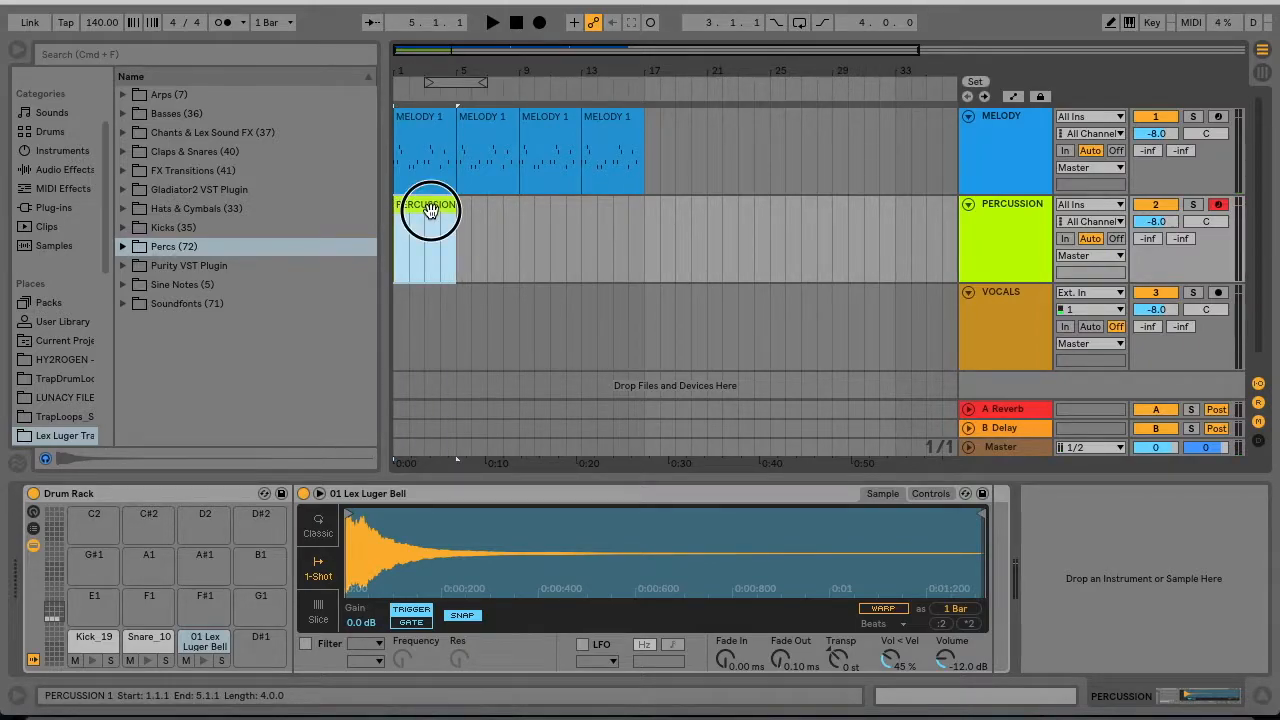
{"action": "double_click", "coordinate": [430, 210]}
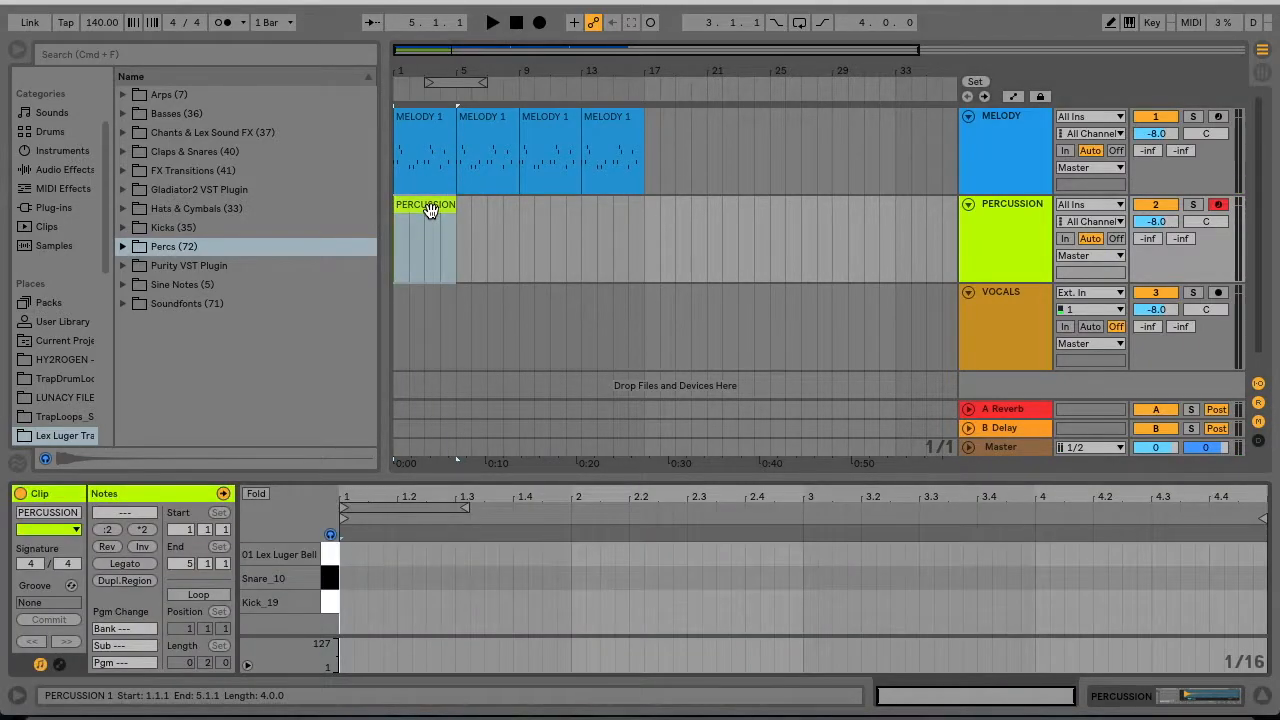
- Add a kick note at 1.1.1 and a snare note at 1.3.1 in the percussion clip, checking them by playback
{"action": "left_click", "coordinate": [349, 603]}
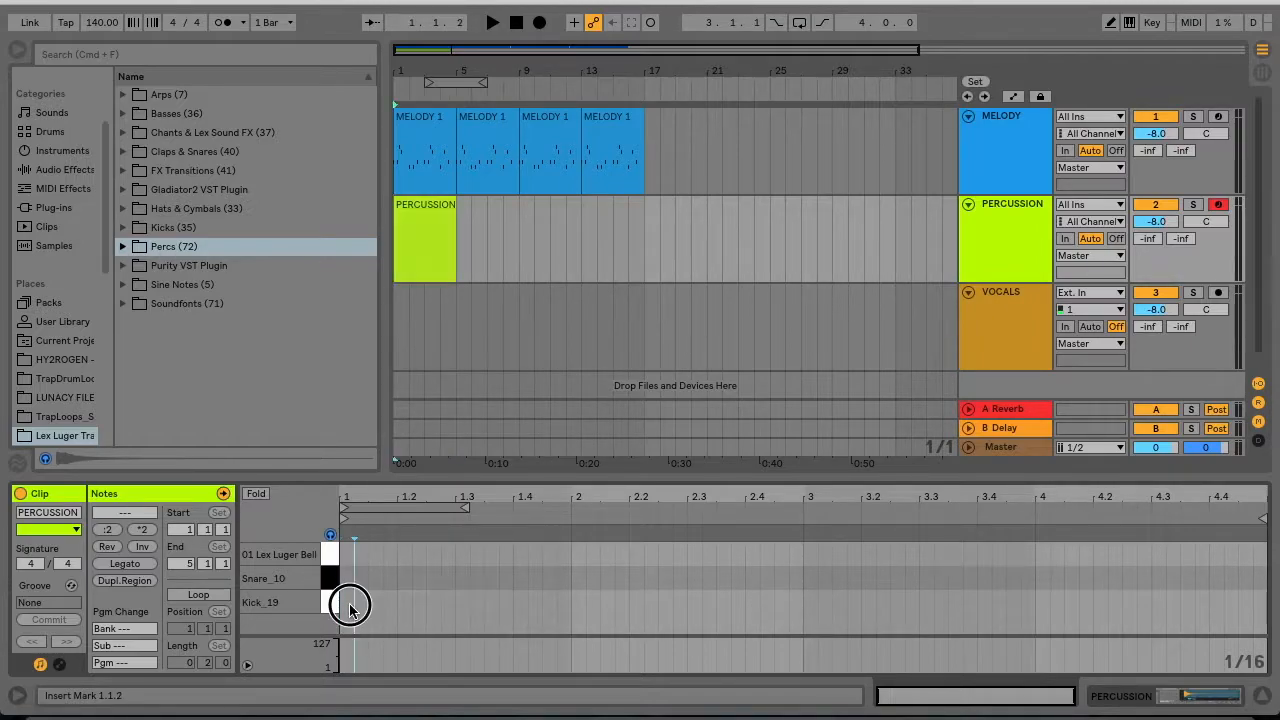
{"action": "double_click", "coordinate": [349, 603]}
{"action": "double_click", "coordinate": [432, 577]}
{"action": "key", "text": "space"}
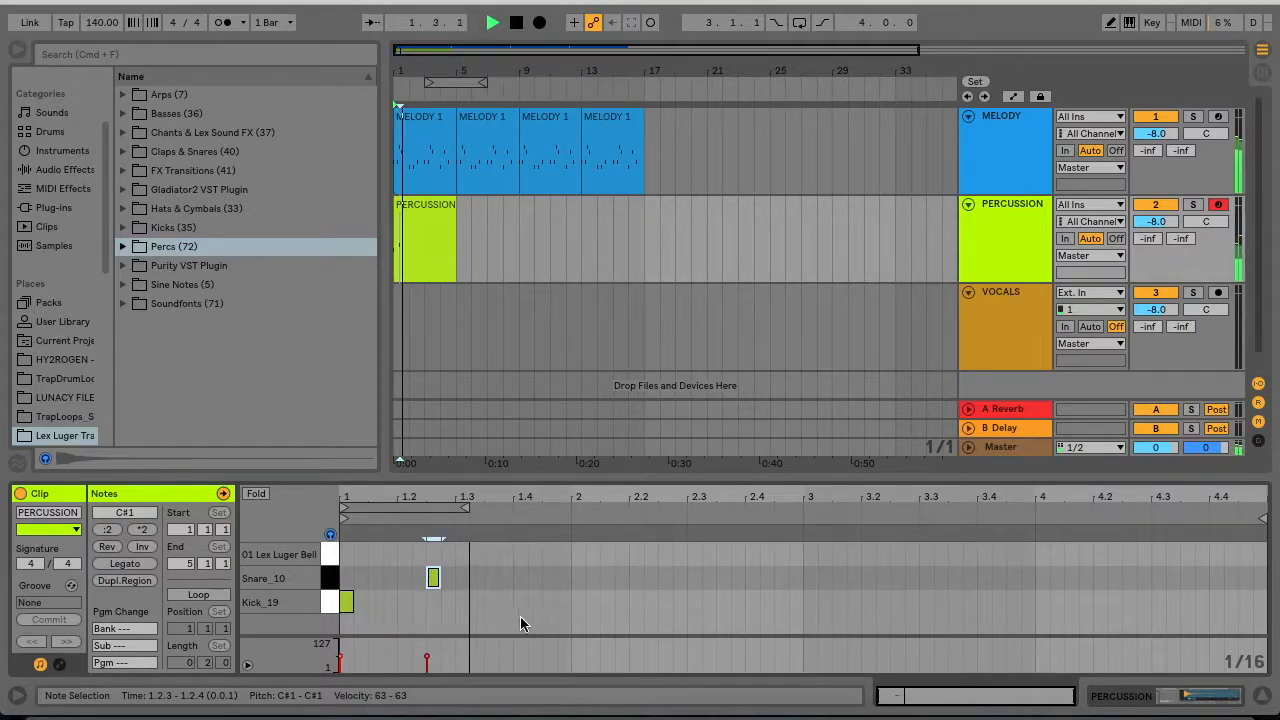
{"action": "left_click_drag", "start_coordinate": [433, 577], "coordinate": [463, 582]}
{"action": "key", "text": "space"}
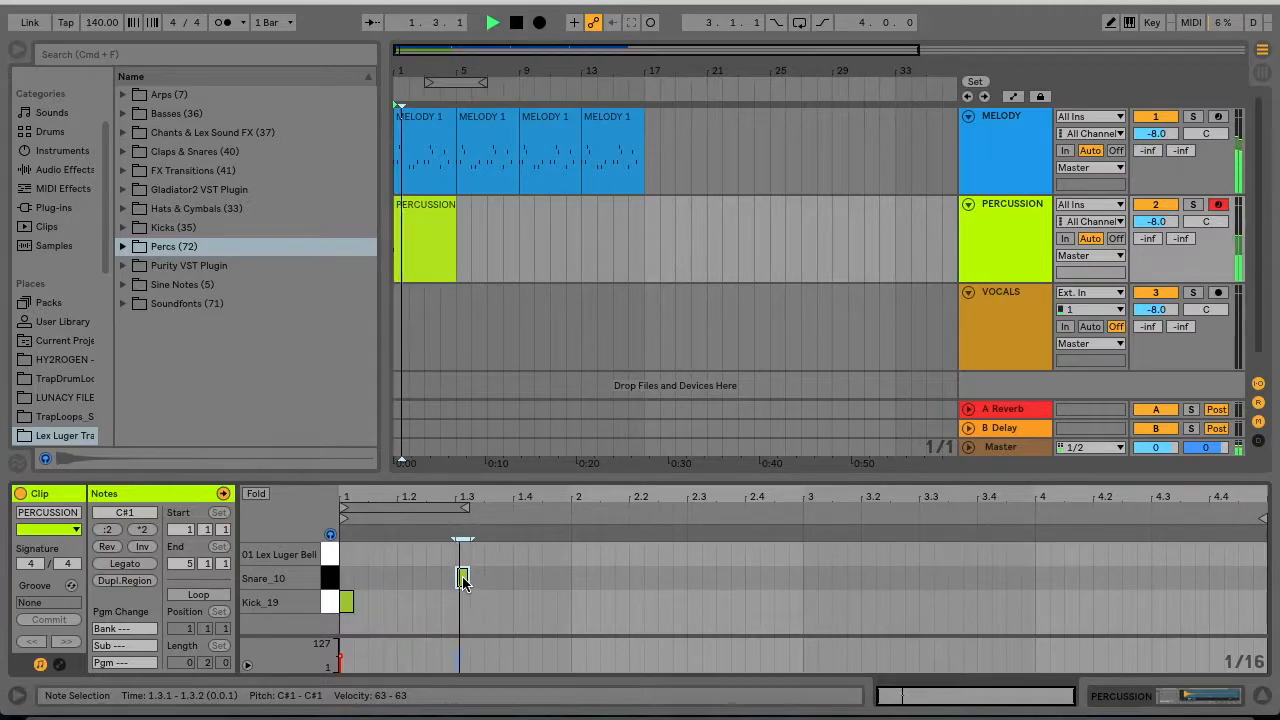
{"action": "key", "text": "space"}
- Add a kick note at 2.1.1 and a snare note at 2.1.3, playing the pattern back after each
{"action": "left_click", "coordinate": [578, 610]}
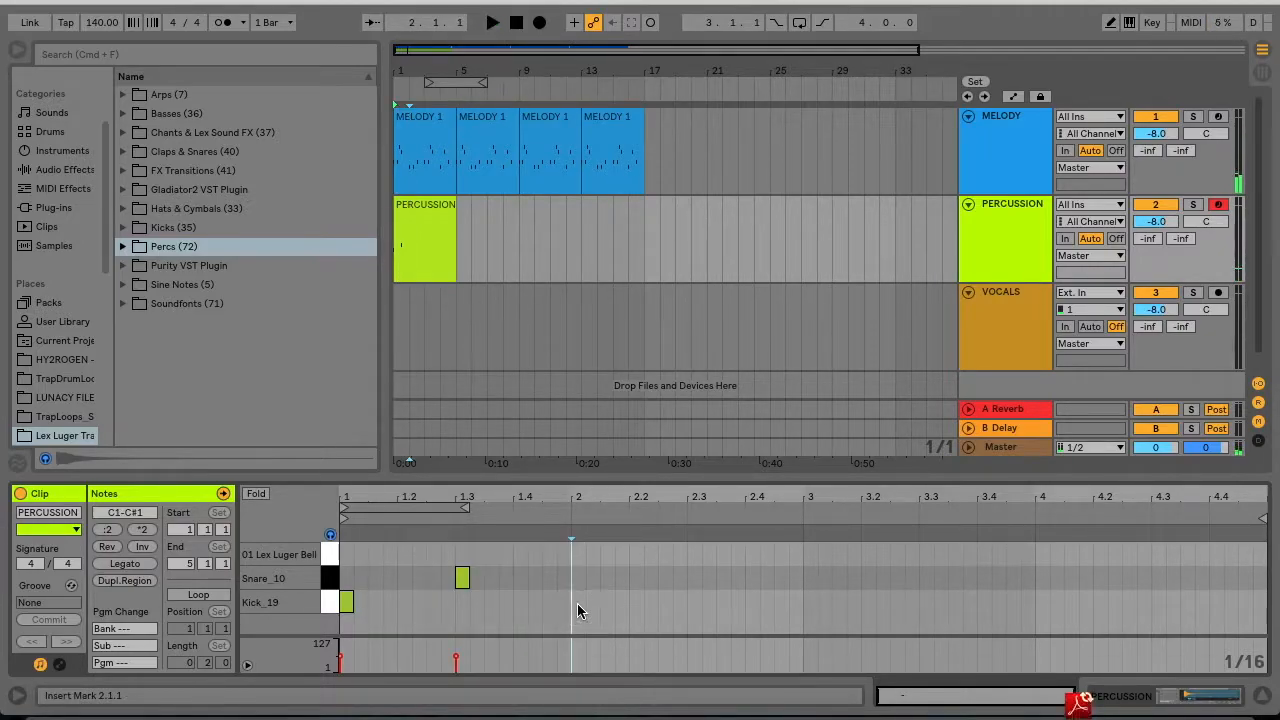
{"action": "double_click", "coordinate": [578, 601]}
{"action": "key", "text": "space"}
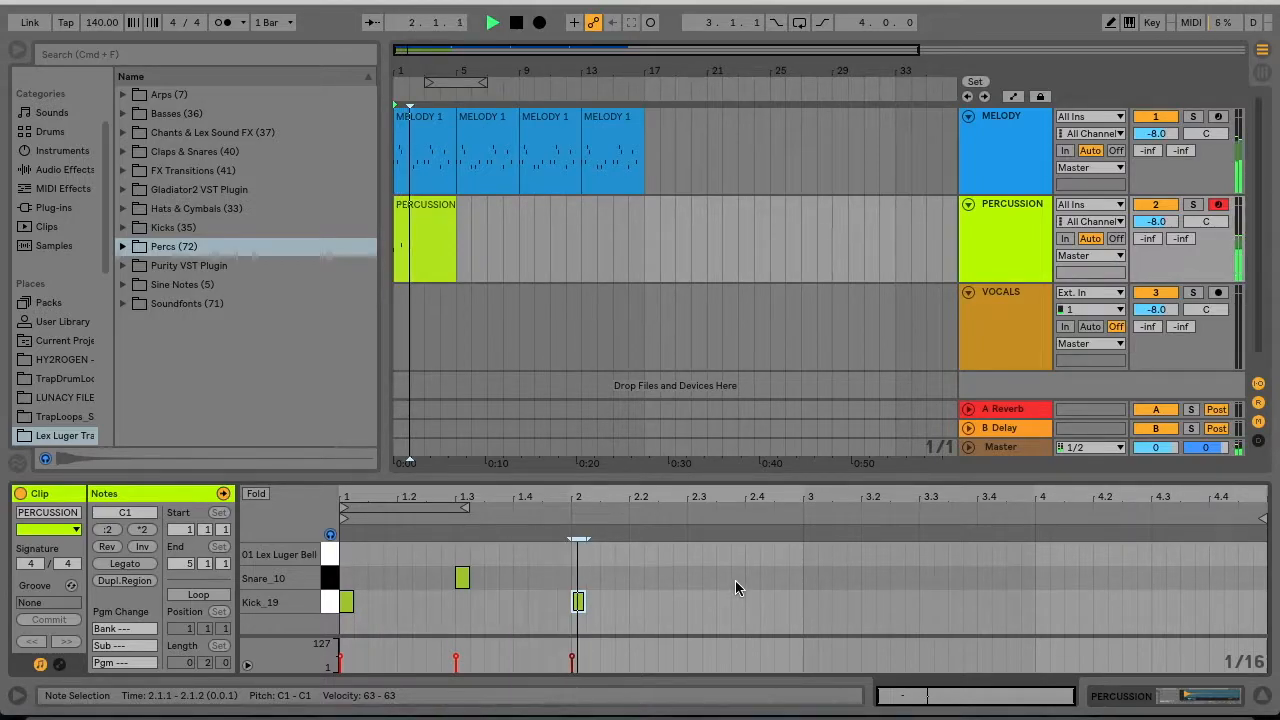
{"action": "key", "text": "space"}
{"action": "double_click", "coordinate": [607, 578]}
{"action": "key", "text": "space"}
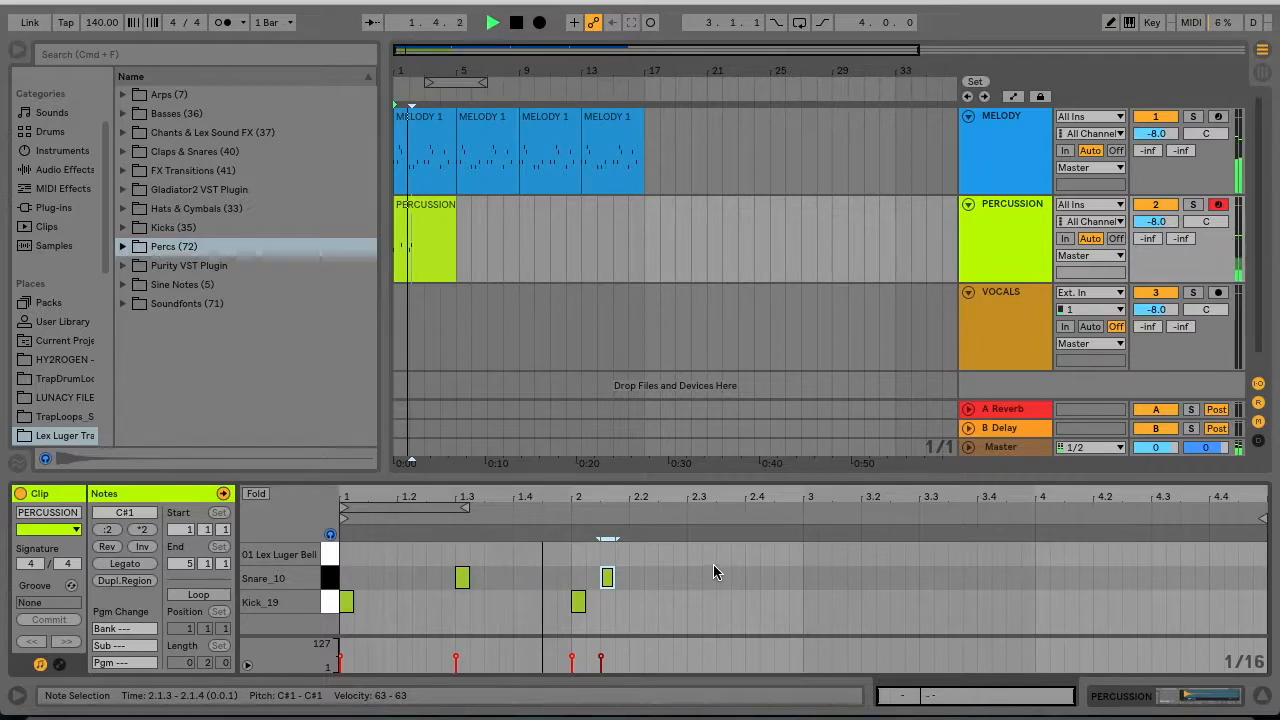
{"action": "key", "text": "space"}
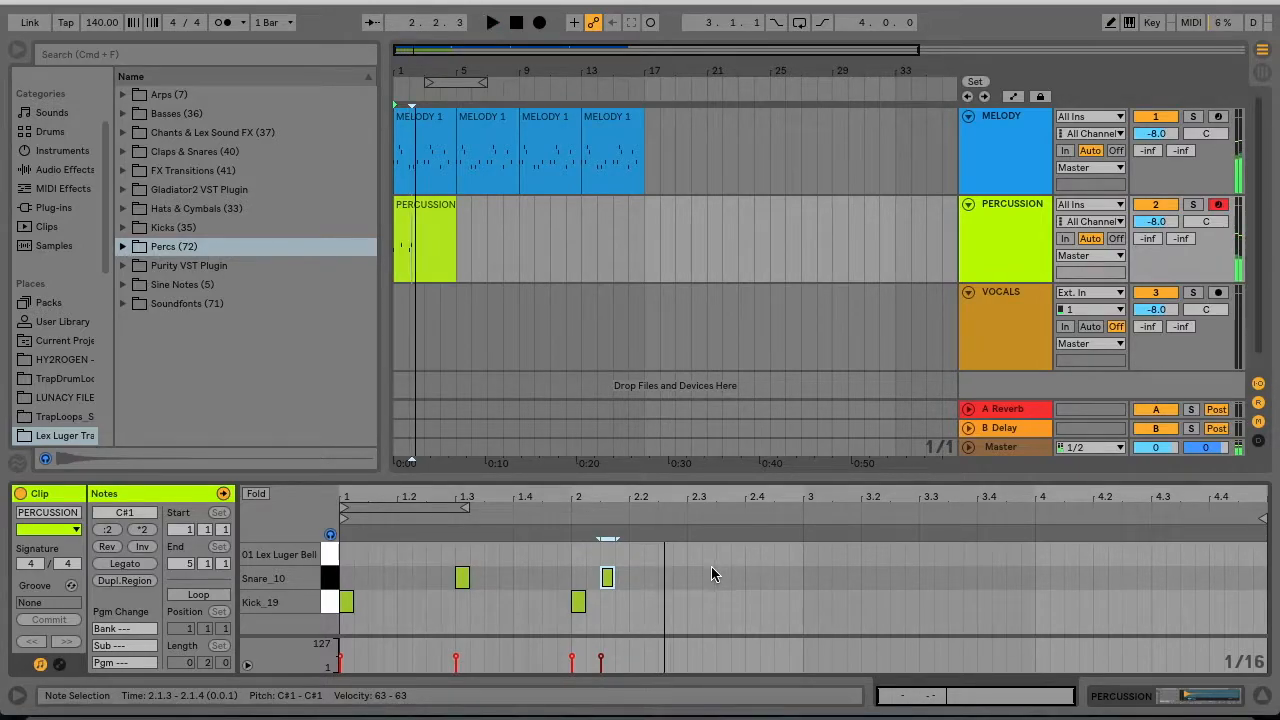
- Add four consecutive sixteenth-note kicks from 2.2.2 to 2.3.1 and play the pattern
{"action": "double_click", "coordinate": [650, 601]}
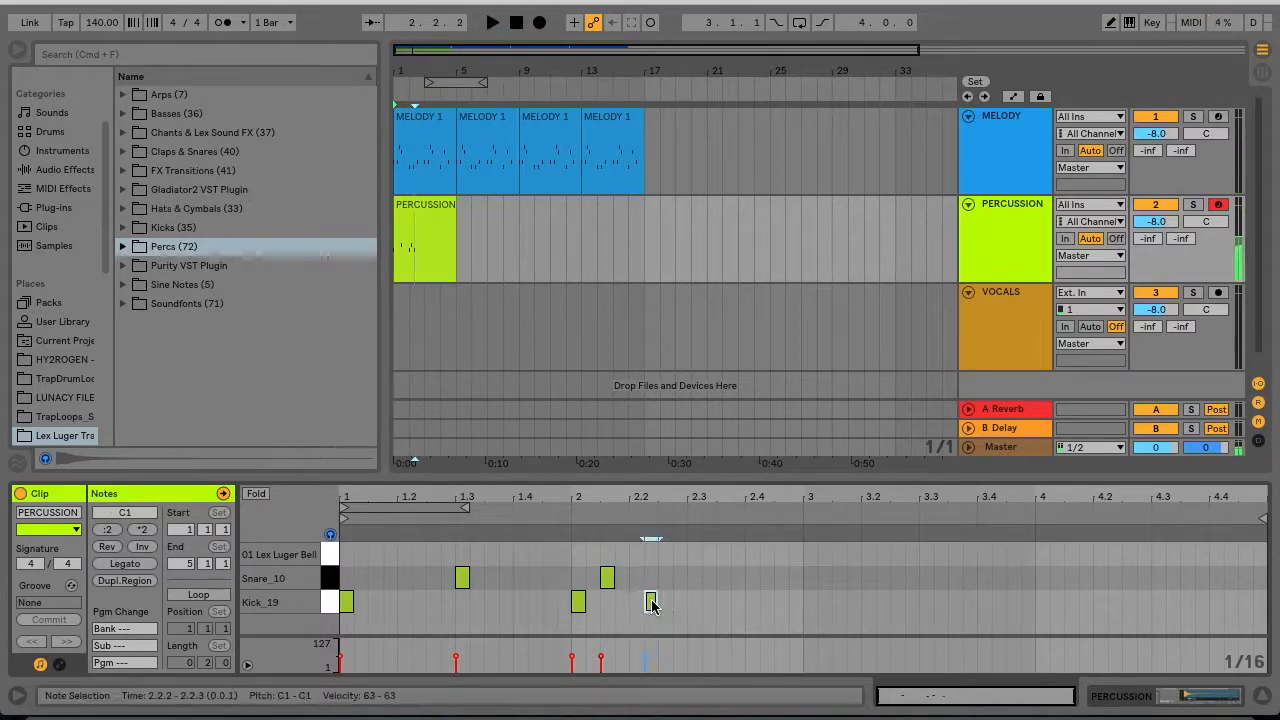
{"action": "double_click", "coordinate": [672, 601]}
{"action": "double_click", "coordinate": [665, 601]}
{"action": "double_click", "coordinate": [693, 602]}
{"action": "key", "text": "space"}
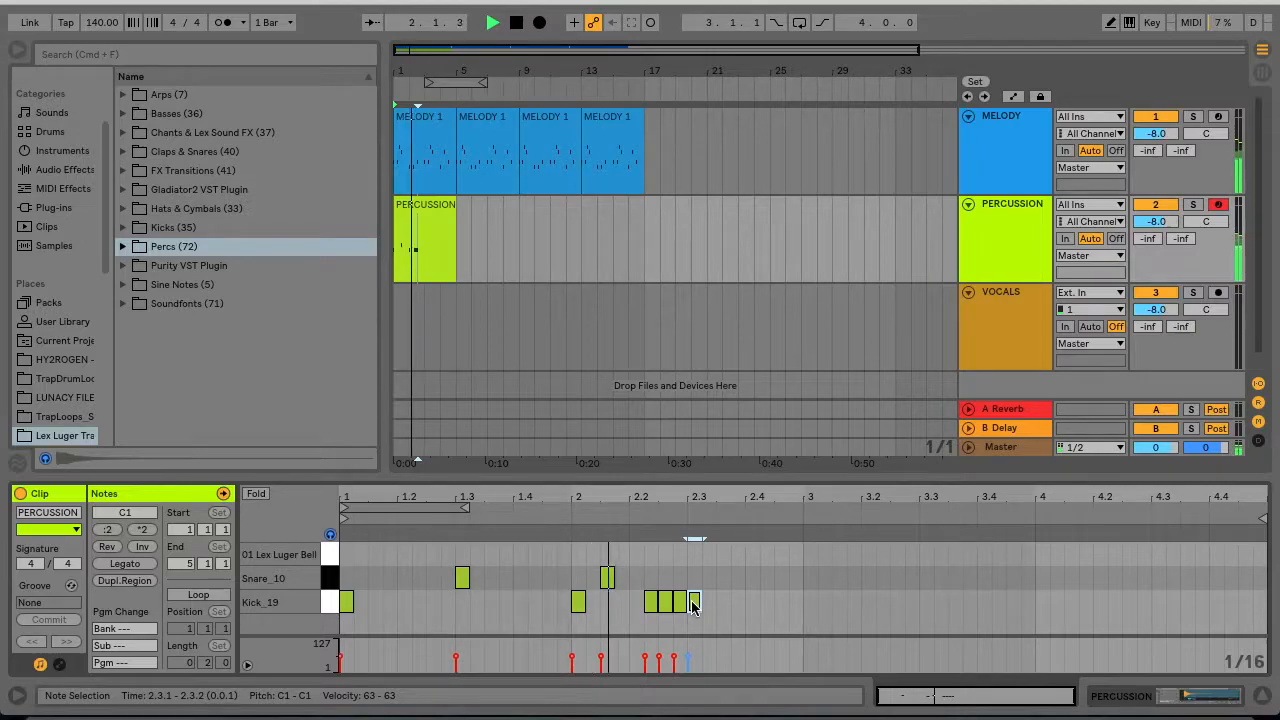
- Move the kick note at 2.3.1 to the Snare_10 row and delete the kick at 2.2.2, checking the pattern by playback
{"action": "left_click", "coordinate": [649, 602]}
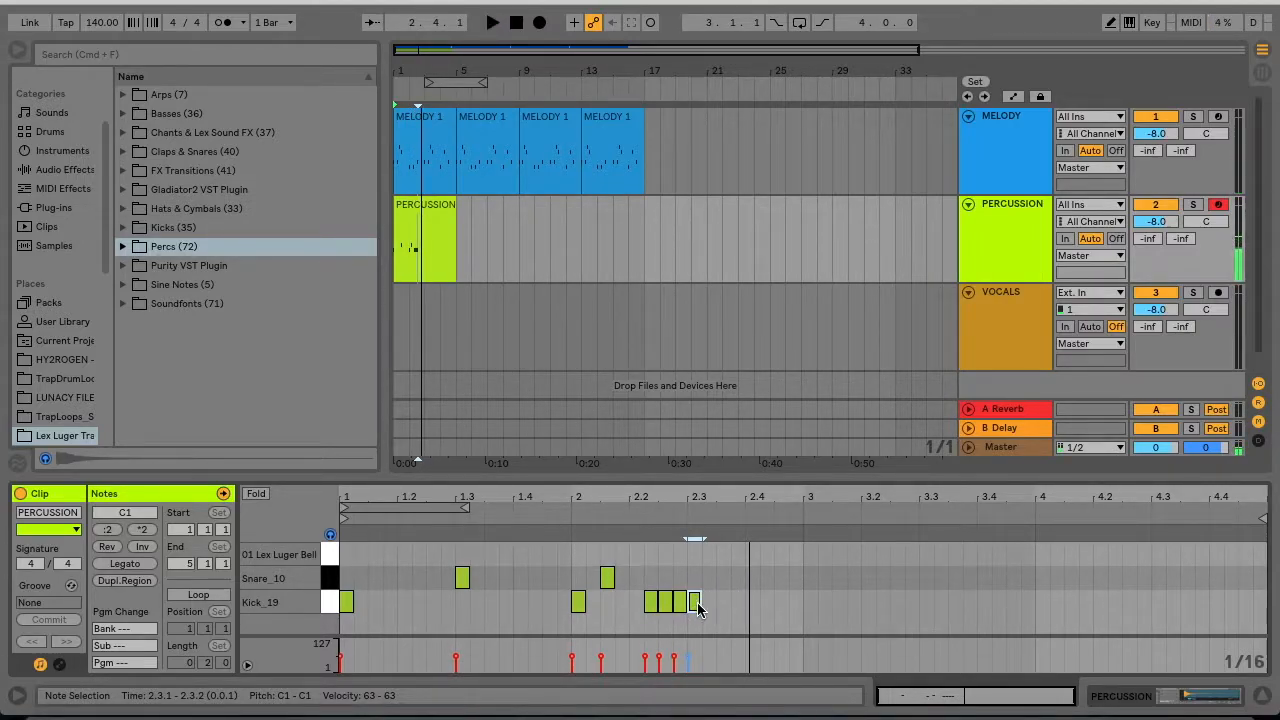
{"action": "left_click_drag", "start_coordinate": [698, 610], "coordinate": [698, 586]}
{"action": "key", "text": "space"}
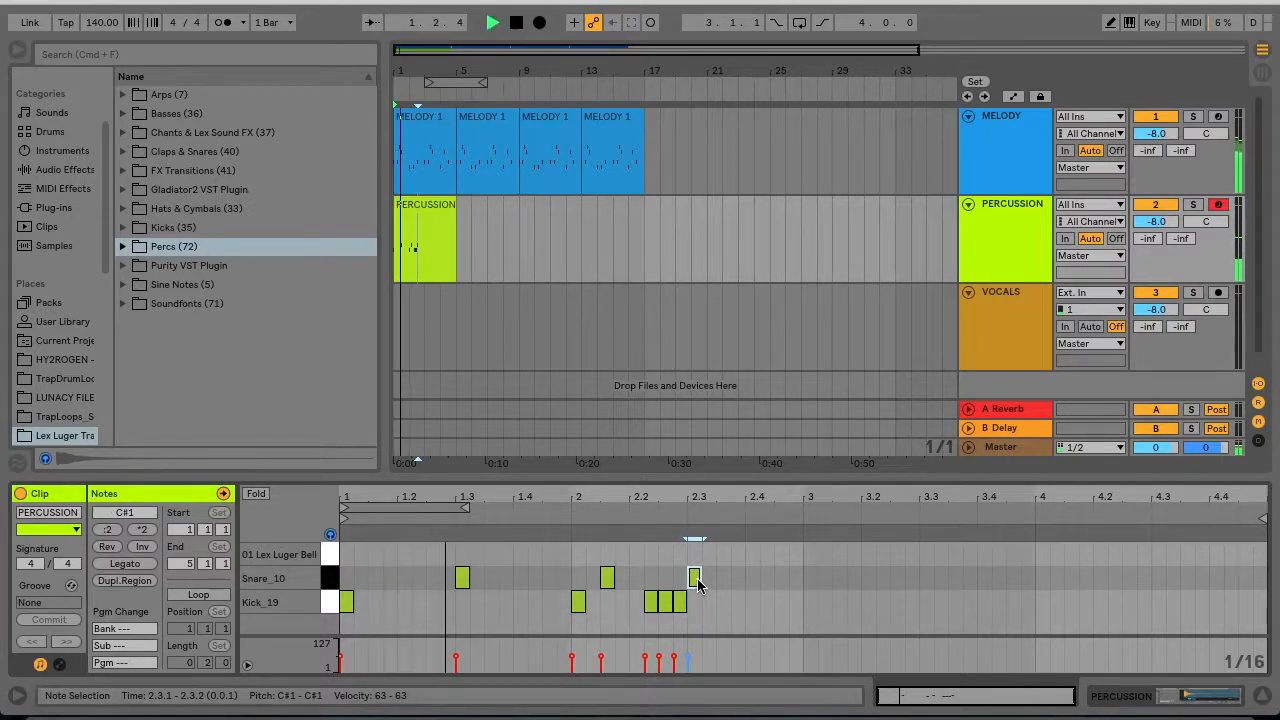
{"action": "left_click", "coordinate": [863, 537]}
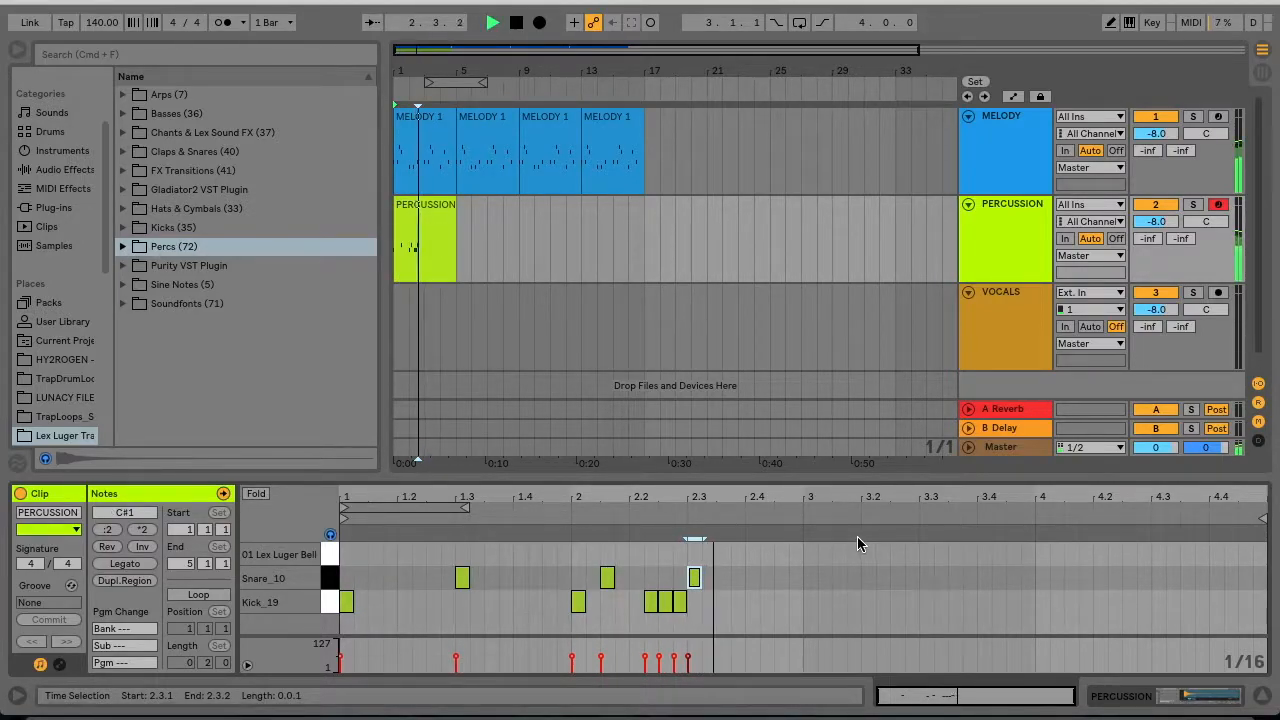
{"action": "key", "text": "space"}
{"action": "key", "text": "space"}
{"action": "double_click", "coordinate": [651, 602]}
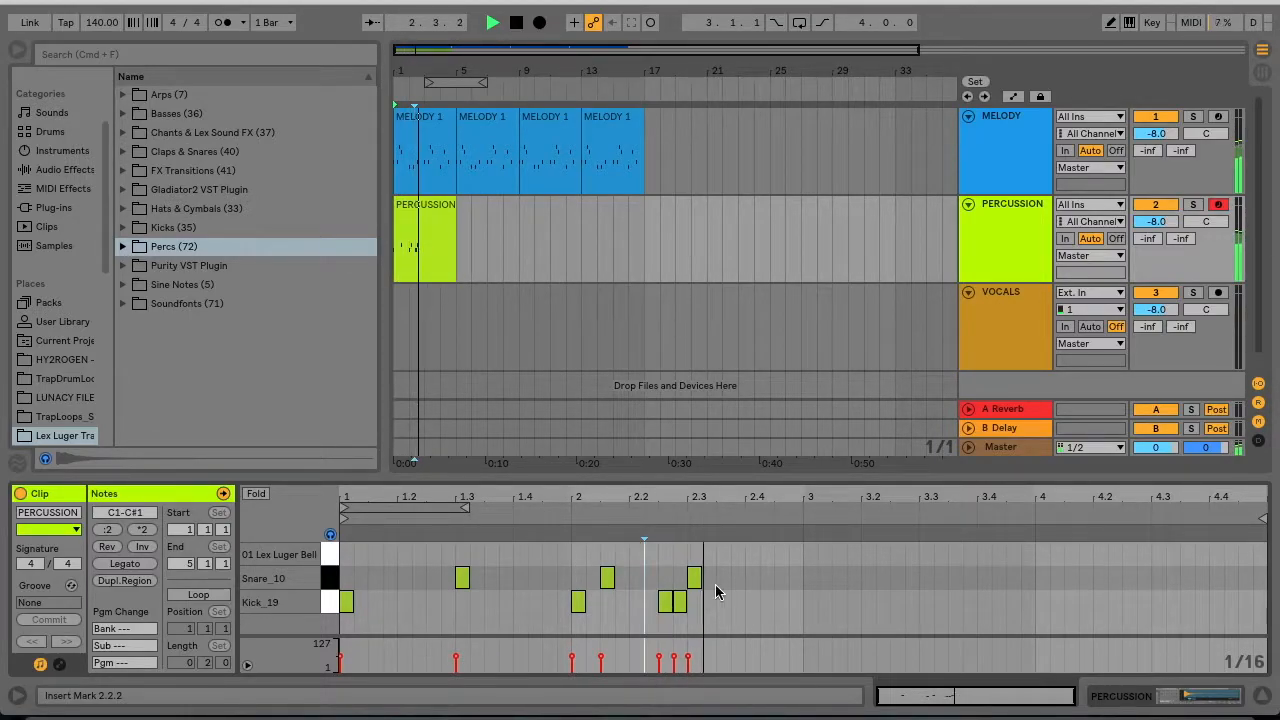
{"action": "key", "text": "space"}
- Duplicate all kick and snare notes of bars 1 and 2 into bars 3 and 4 and play the result
{"action": "left_click_drag", "start_coordinate": [800, 614], "coordinate": [335, 478]}
{"action": "key", "text": "super+d"}
{"action": "key", "text": "space"}
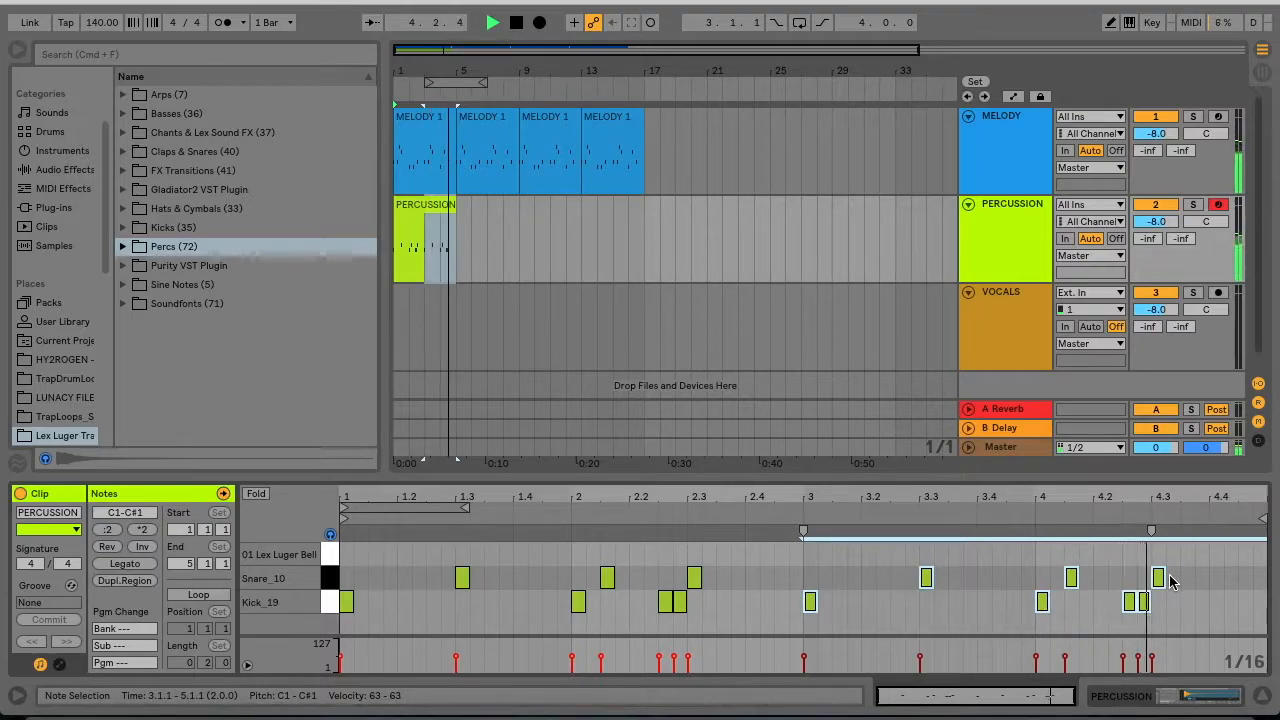
{"action": "key", "text": "space"}
{"action": "key", "text": "space"}
{"action": "key", "text": "space"}
- Add 01 Lex Luger Bell notes on beat 4 of each bar, at 1.4, 2.4, 3.4 and 4.4, while playing the pattern
{"action": "left_click", "coordinate": [521, 551]}
{"action": "double_click", "coordinate": [521, 553]}
{"action": "key", "text": "space"}
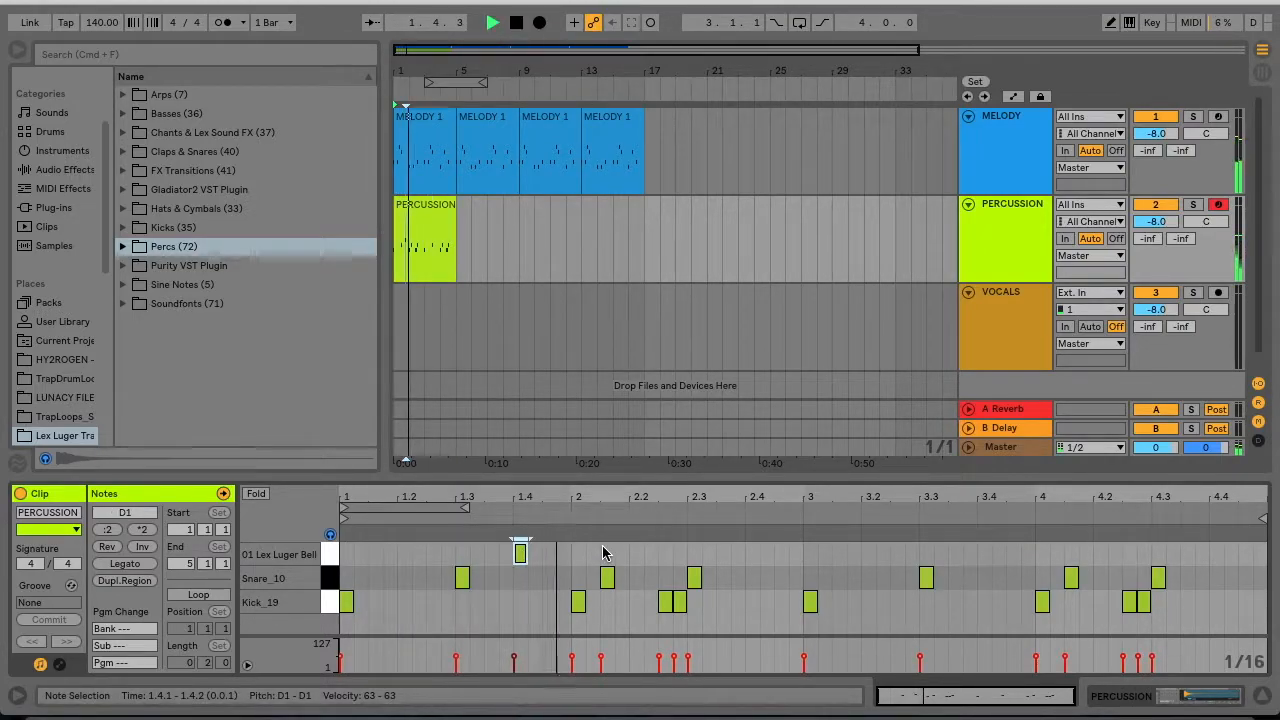
{"action": "double_click", "coordinate": [752, 553]}
{"action": "key", "text": "space"}
{"action": "key", "text": "space"}
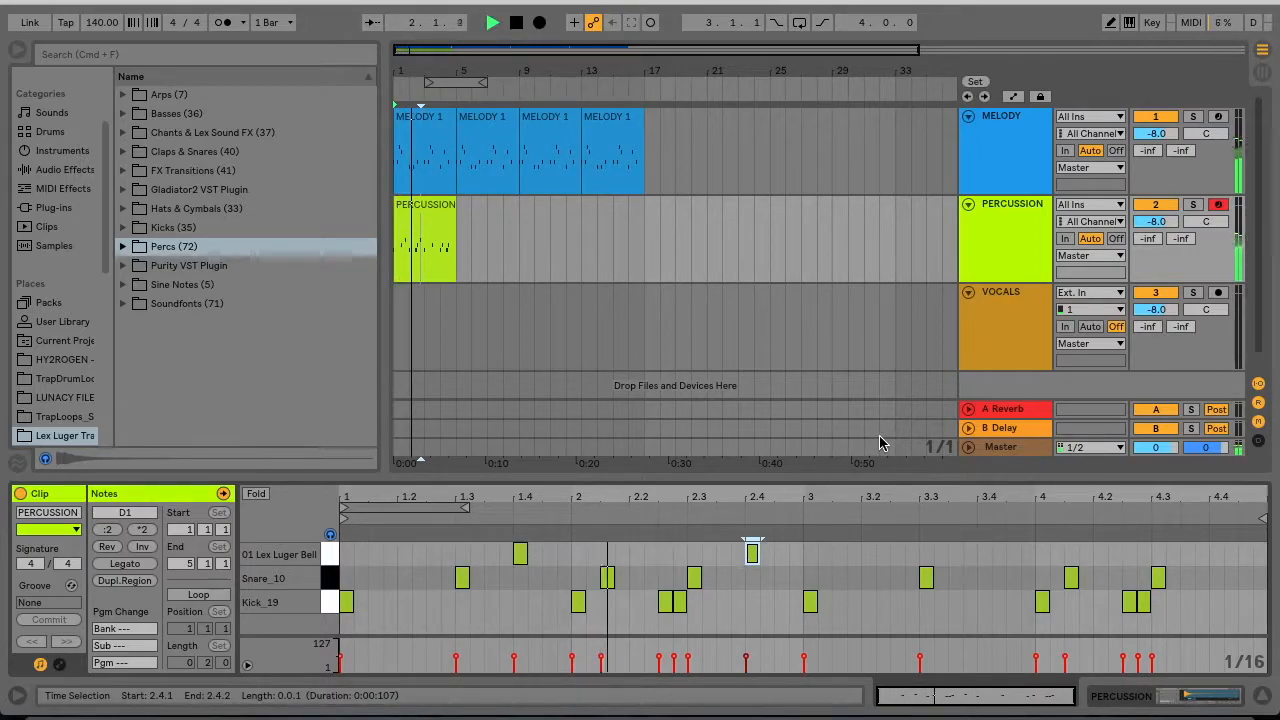
{"action": "double_click", "coordinate": [988, 554]}
{"action": "double_click", "coordinate": [1216, 553]}
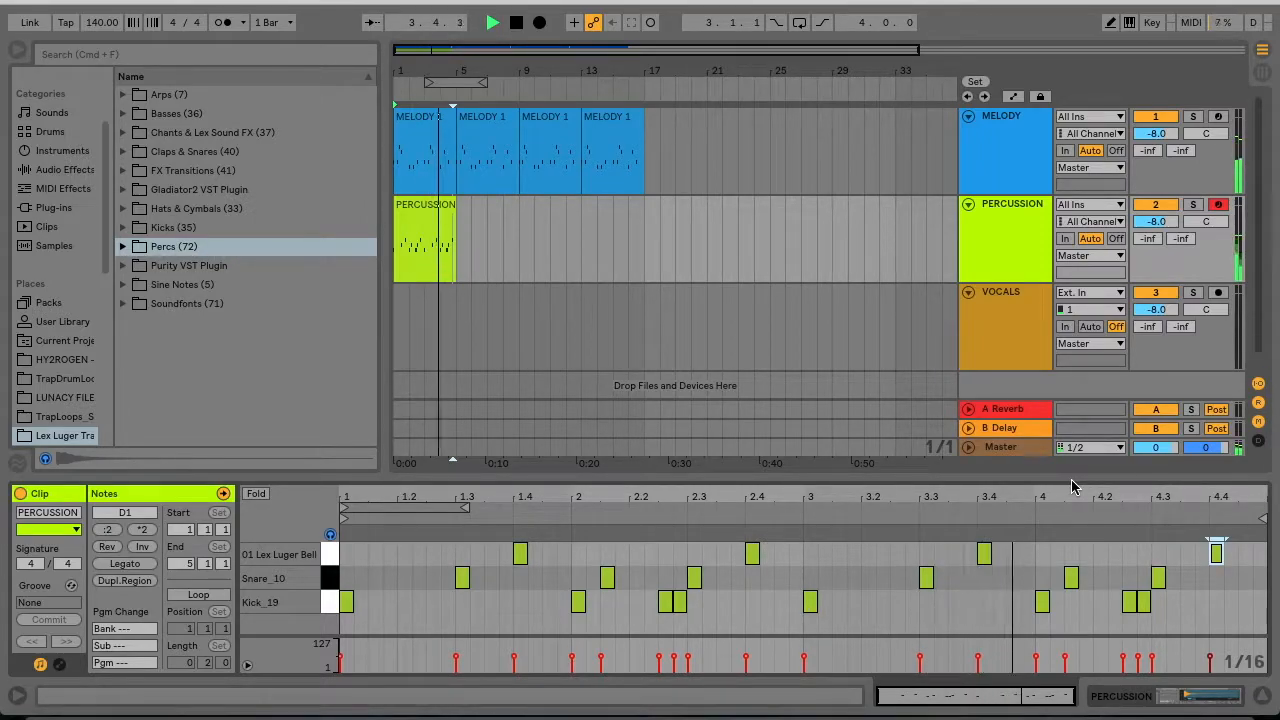
- Duplicate the PERCUSSION clip three times to fill 16 bars and play the arrangement from the start
{"action": "left_click", "coordinate": [424, 216]}
{"action": "key", "text": "space"}
{"action": "key", "text": "ctrl+d"}
{"action": "key", "text": "ctrl+d"}
{"action": "key", "text": "ctrl+d"}
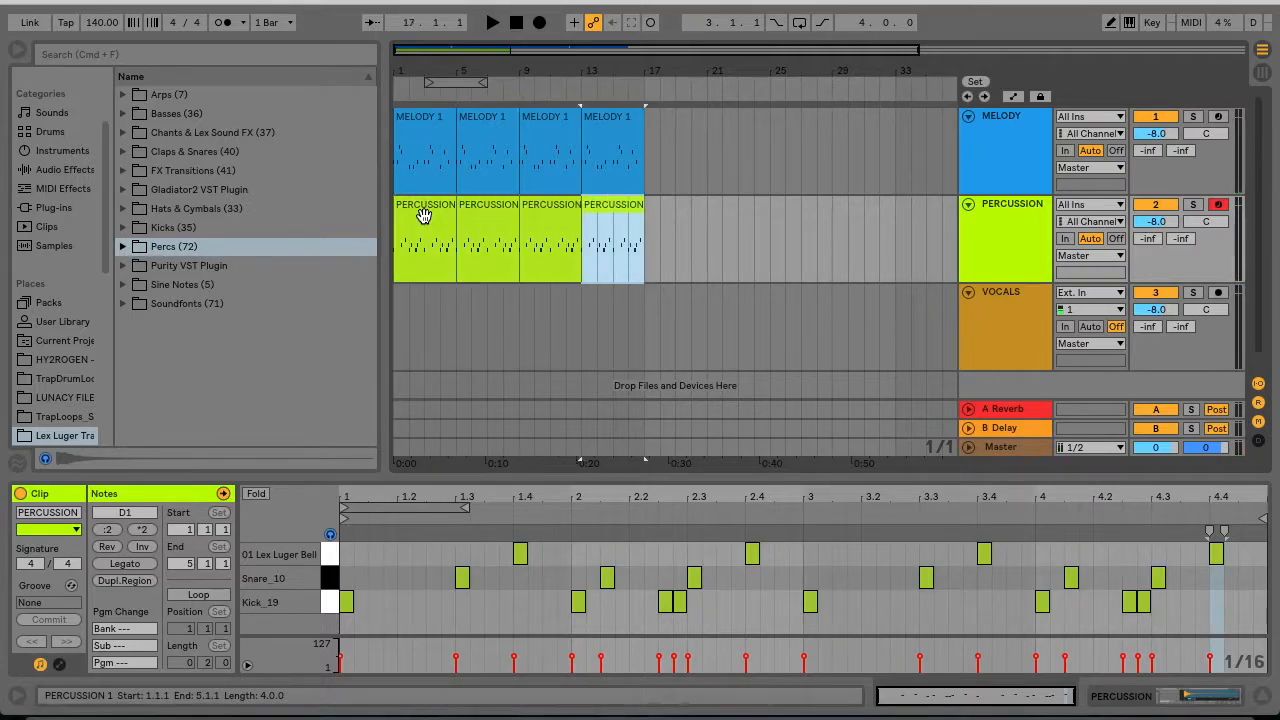
{"action": "left_click", "coordinate": [397, 312]}
{"action": "key", "text": "space"}
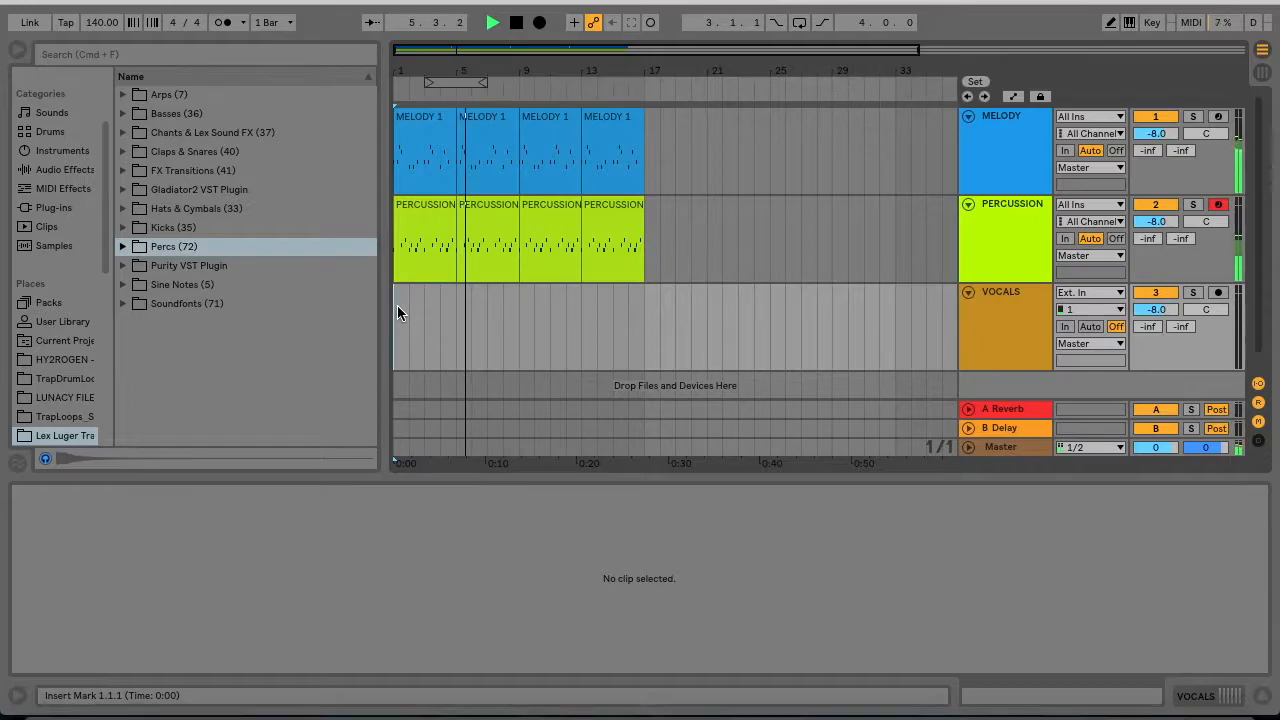
{"action": "key", "text": "space"}
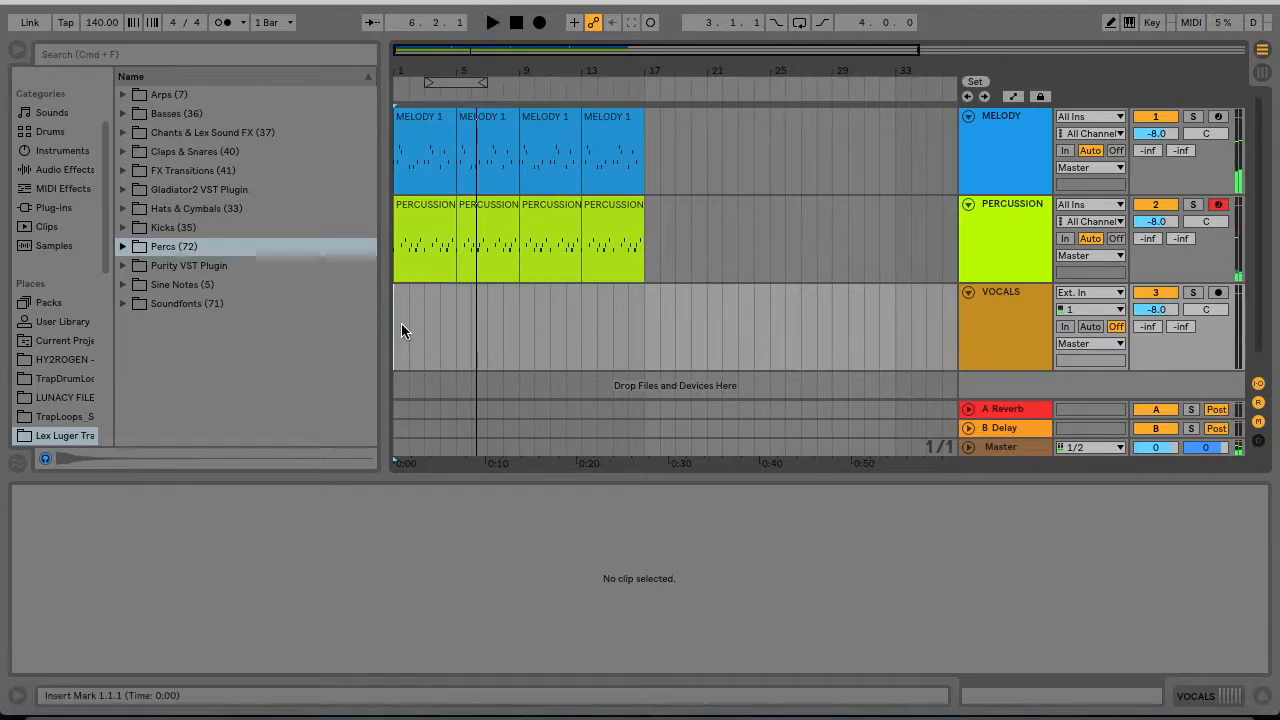
- Insert a MIDI track below PERCUSSION and give it the same lime-green colour as the PERCUSSION track
{"action": "right_click", "coordinate": [1007, 253]}
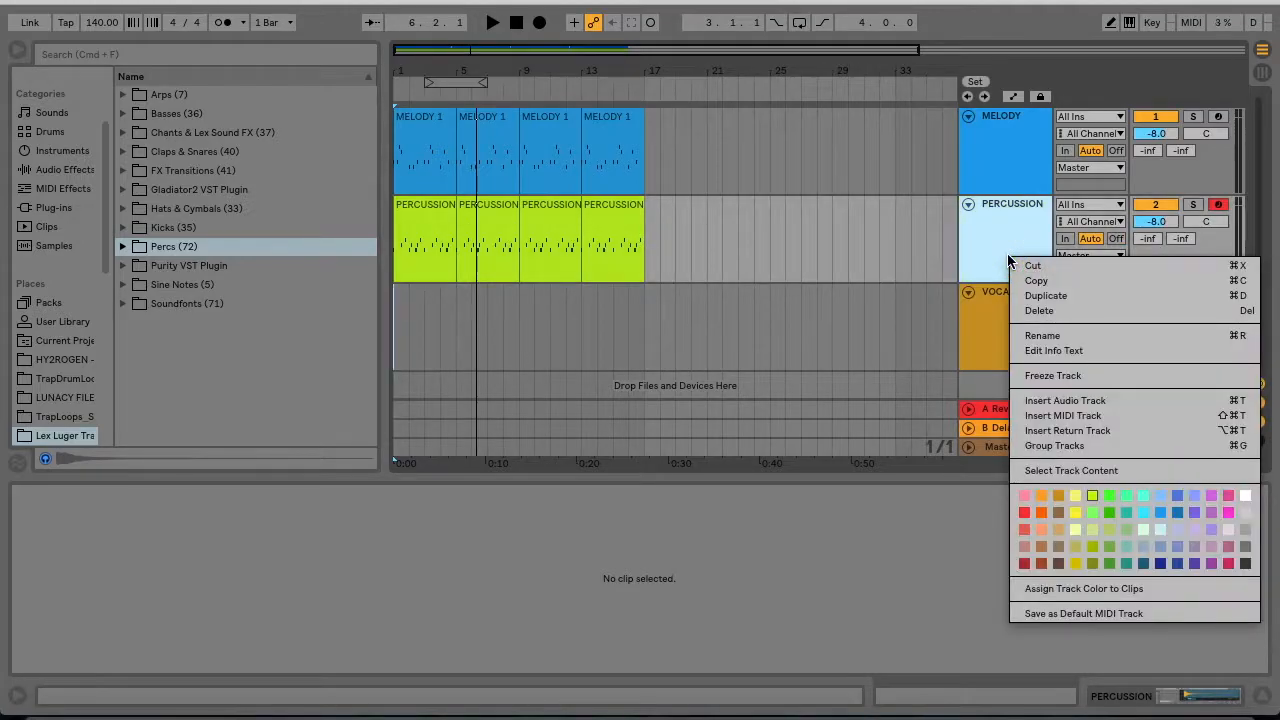
{"action": "left_click", "coordinate": [1068, 416]}
{"action": "right_click", "coordinate": [967, 325]}
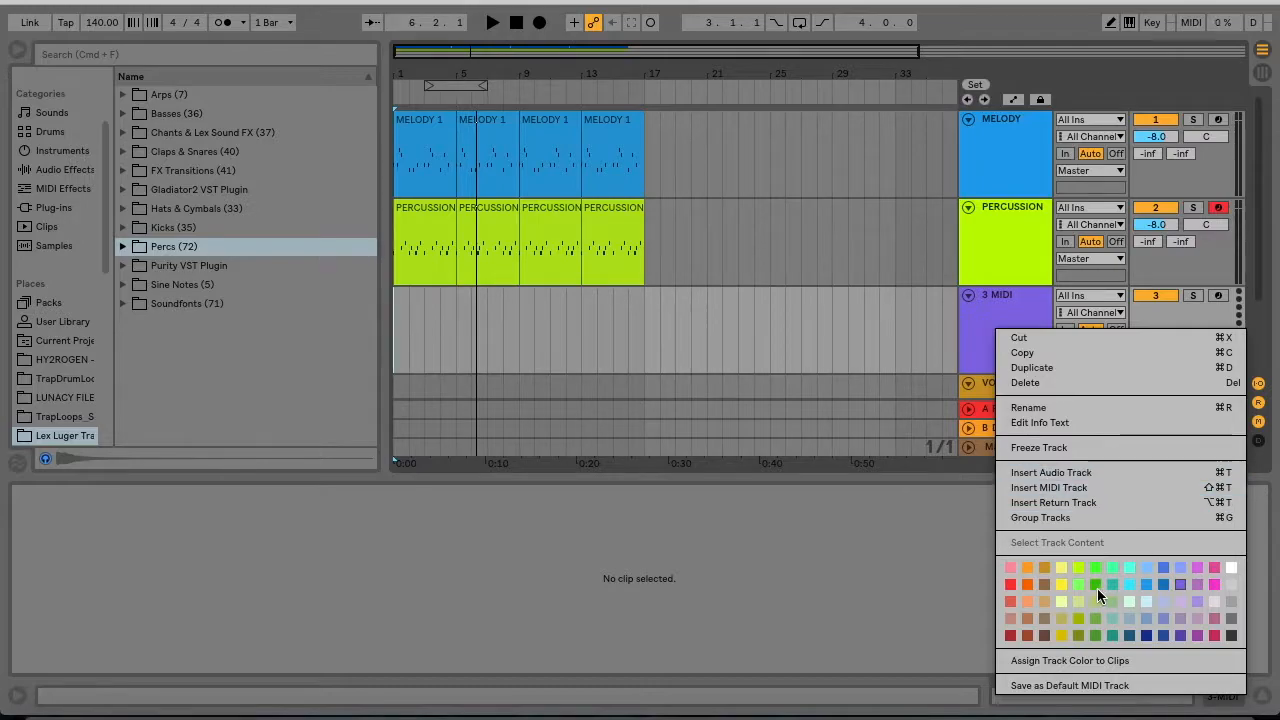
{"action": "left_click", "coordinate": [1062, 583]}
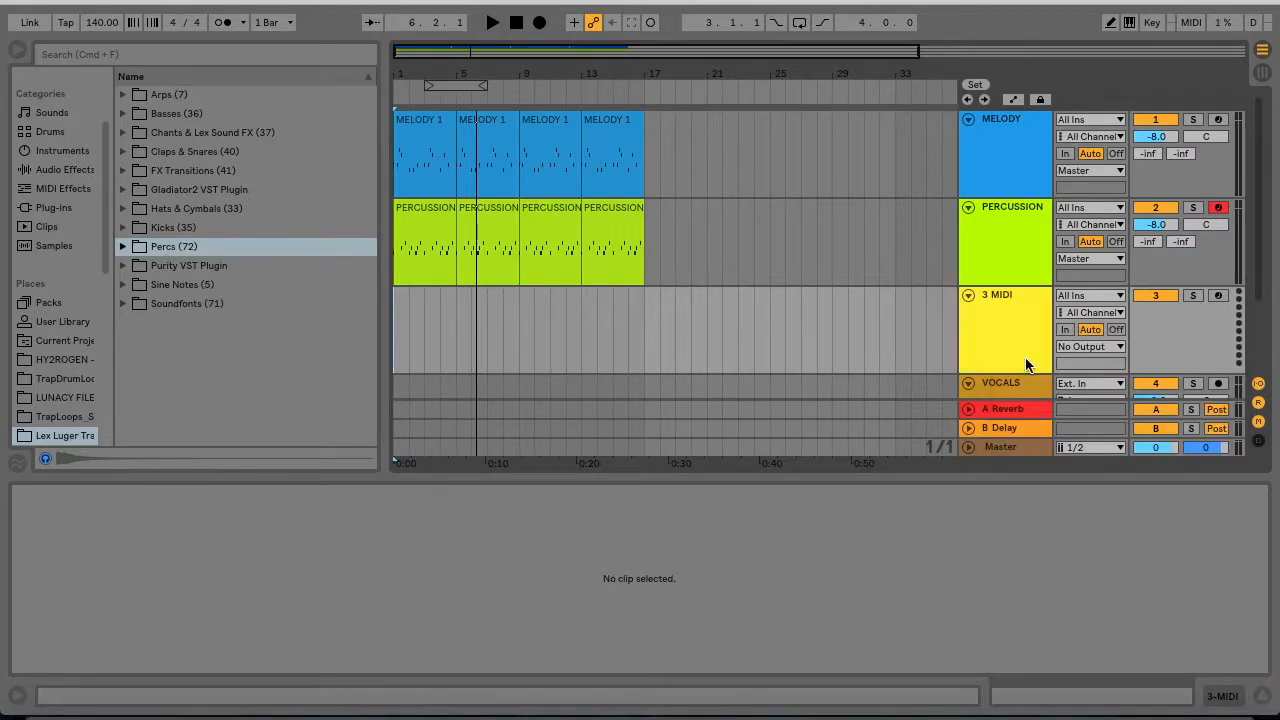
{"action": "right_click", "coordinate": [1027, 365]}
{"action": "left_click", "coordinate": [1131, 606]}
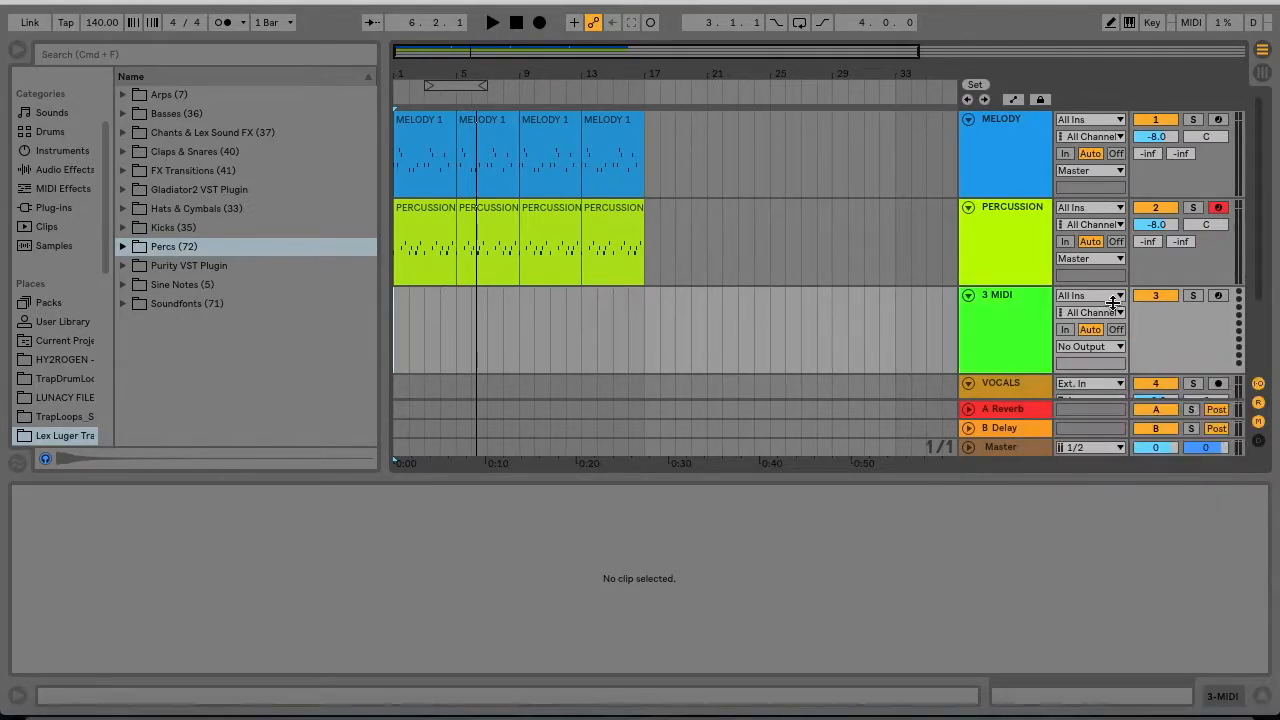
{"action": "right_click", "coordinate": [1011, 311]}
{"action": "left_click", "coordinate": [1095, 552]}
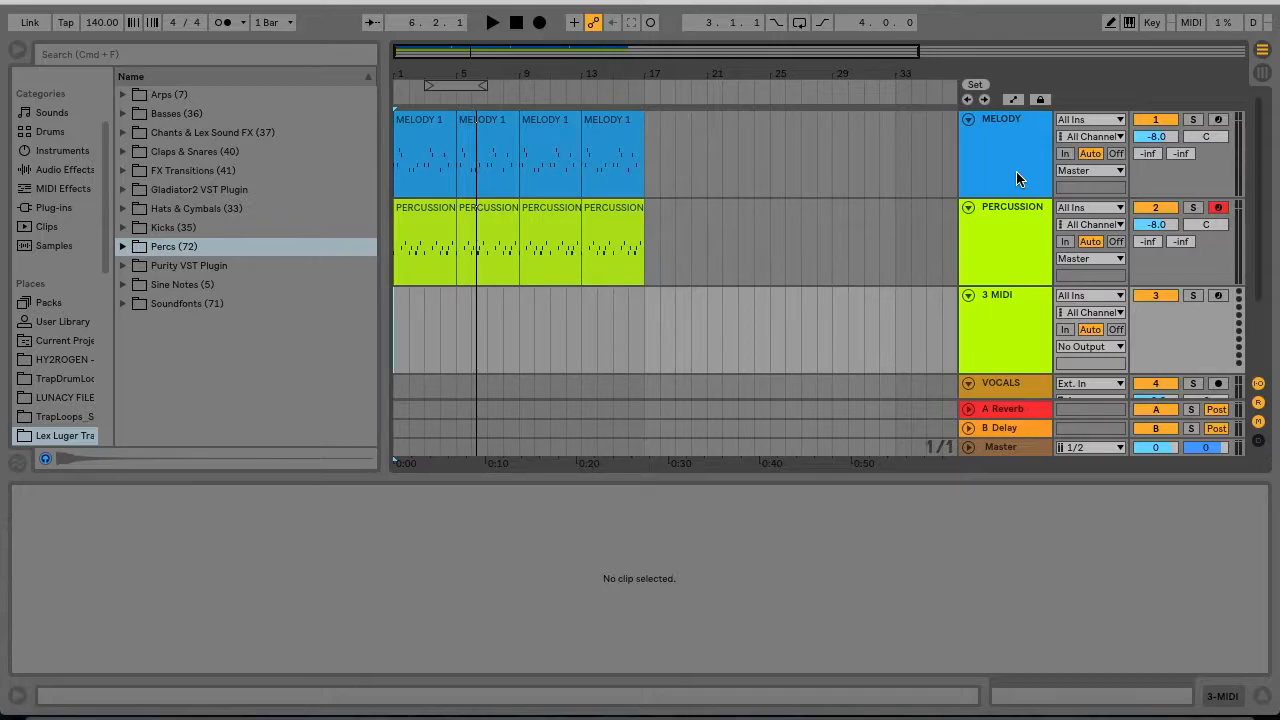
- Rename the new MIDI track as HIHAT
{"action": "left_click", "coordinate": [1000, 340]}
{"action": "key", "text": "super+r"}
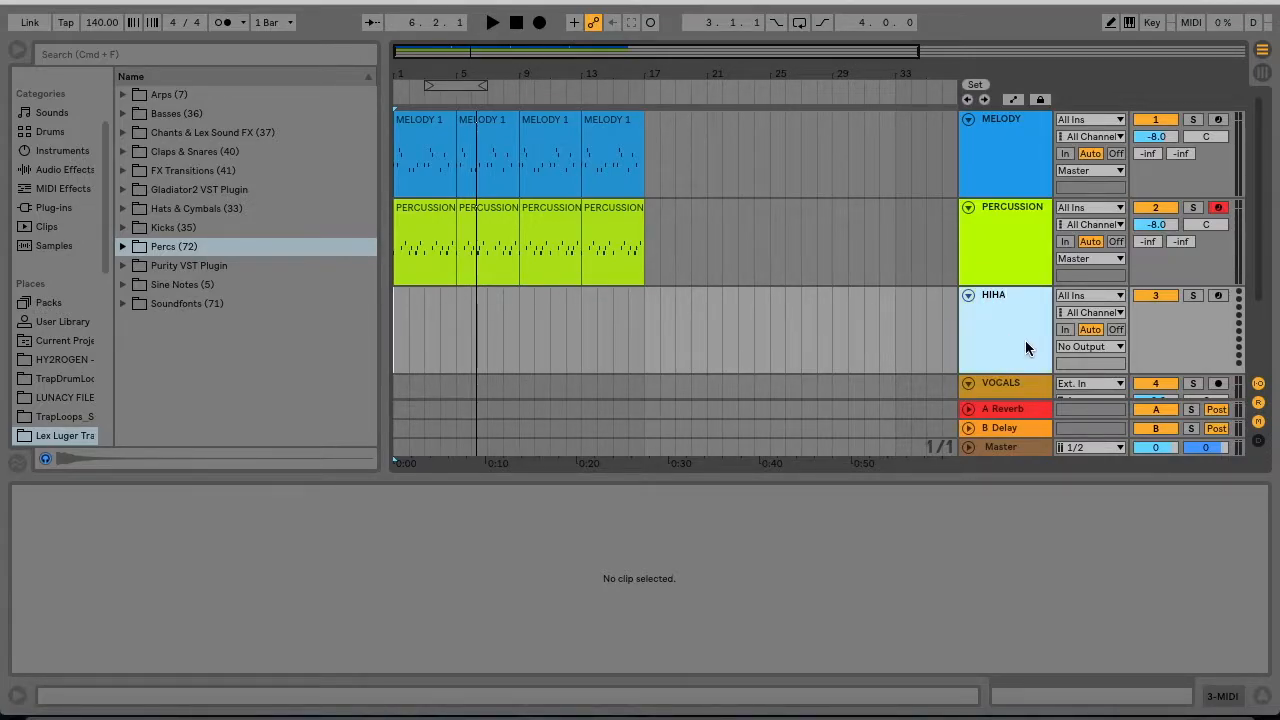
{"action": "type", "text": "HIHAT"}
{"action": "key", "text": "Return"}
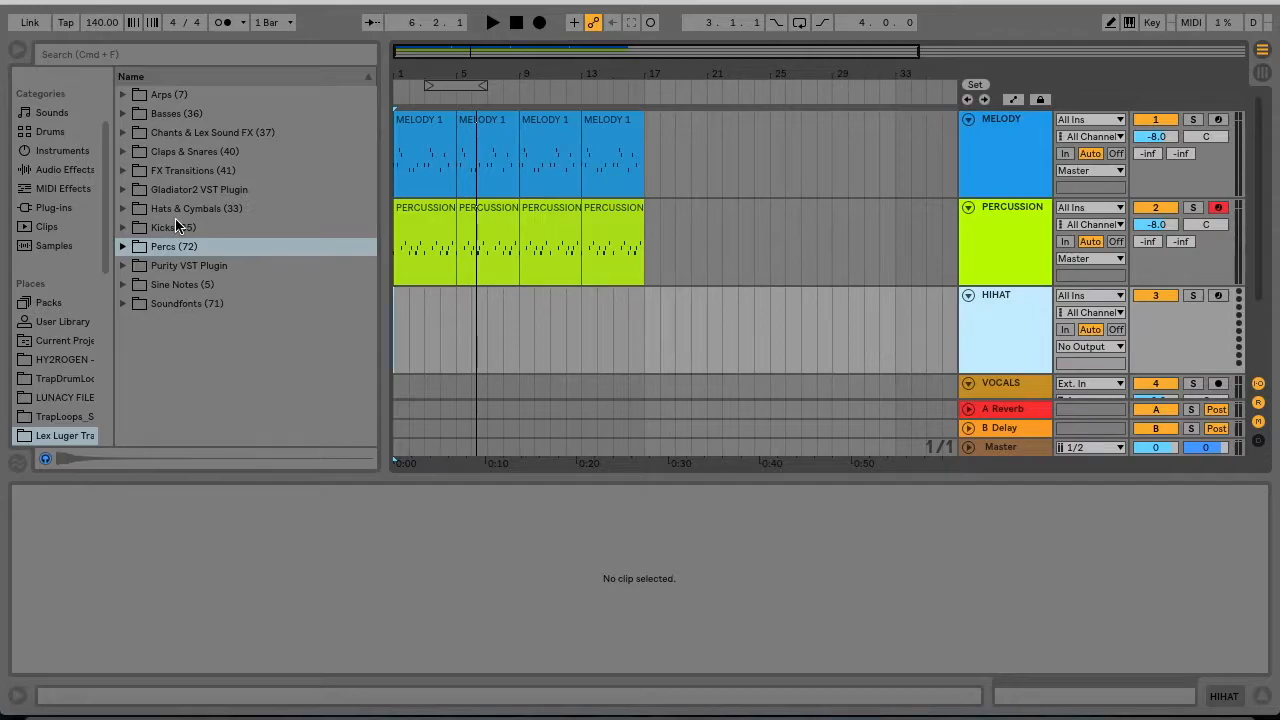
- Audition the closed and open hat samples in the Hats & Cymbals folder, continuing into the Lex Hi-Hat samples
{"action": "left_click", "coordinate": [123, 209]}
{"action": "left_click", "coordinate": [212, 400]}
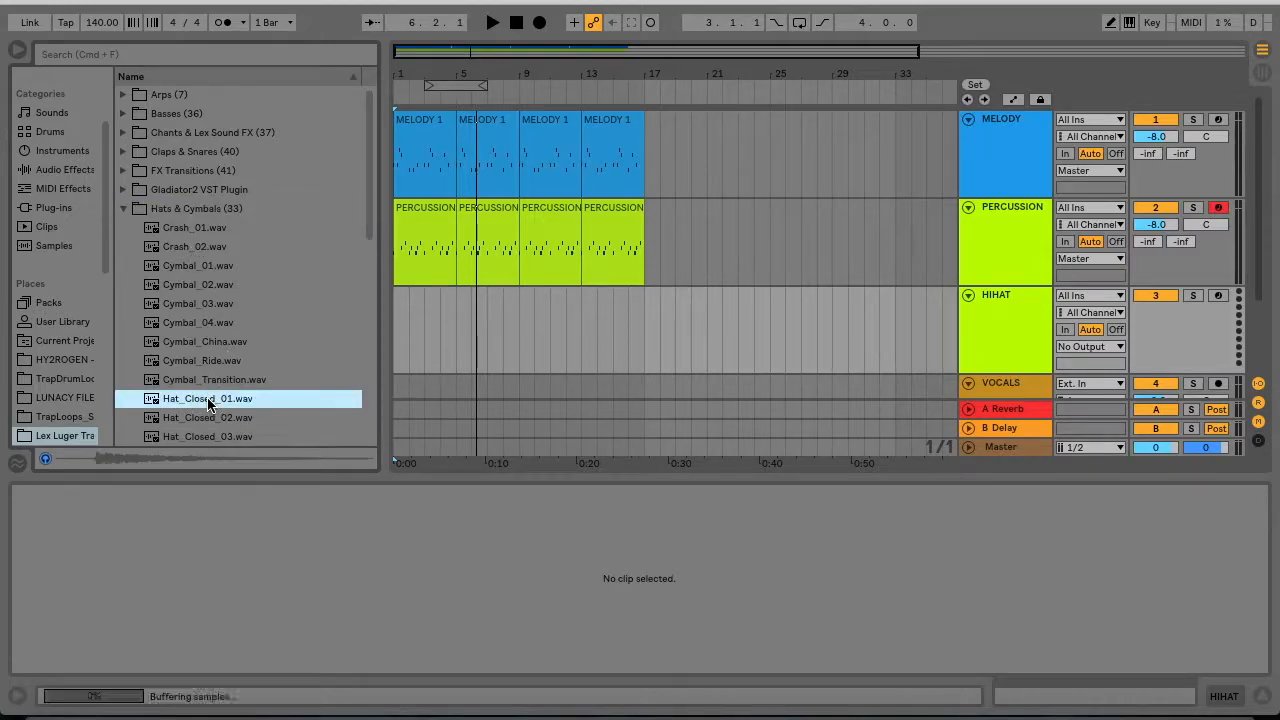
{"action": "left_click", "coordinate": [208, 416]}
{"action": "left_click", "coordinate": [186, 436]}
{"action": "scroll", "coordinate": [183, 420], "scroll_direction": "down", "scroll_amount": 3}
{"action": "left_click", "coordinate": [174, 378]}
{"action": "key", "text": "Down"}
{"action": "key", "text": "Down"}
{"action": "key", "text": "Down"}
{"action": "key", "text": "Down"}
{"action": "key", "text": "Down"}
{"action": "key", "text": "Down"}
{"action": "key", "text": "Down"}
{"action": "key", "text": "Down"}
{"action": "key", "text": "Down"}
{"action": "key", "text": "Down"}
{"action": "key", "text": "Down"}
{"action": "key", "text": "Down"}
{"action": "key", "text": "Down"}
{"action": "key", "text": "Down"}
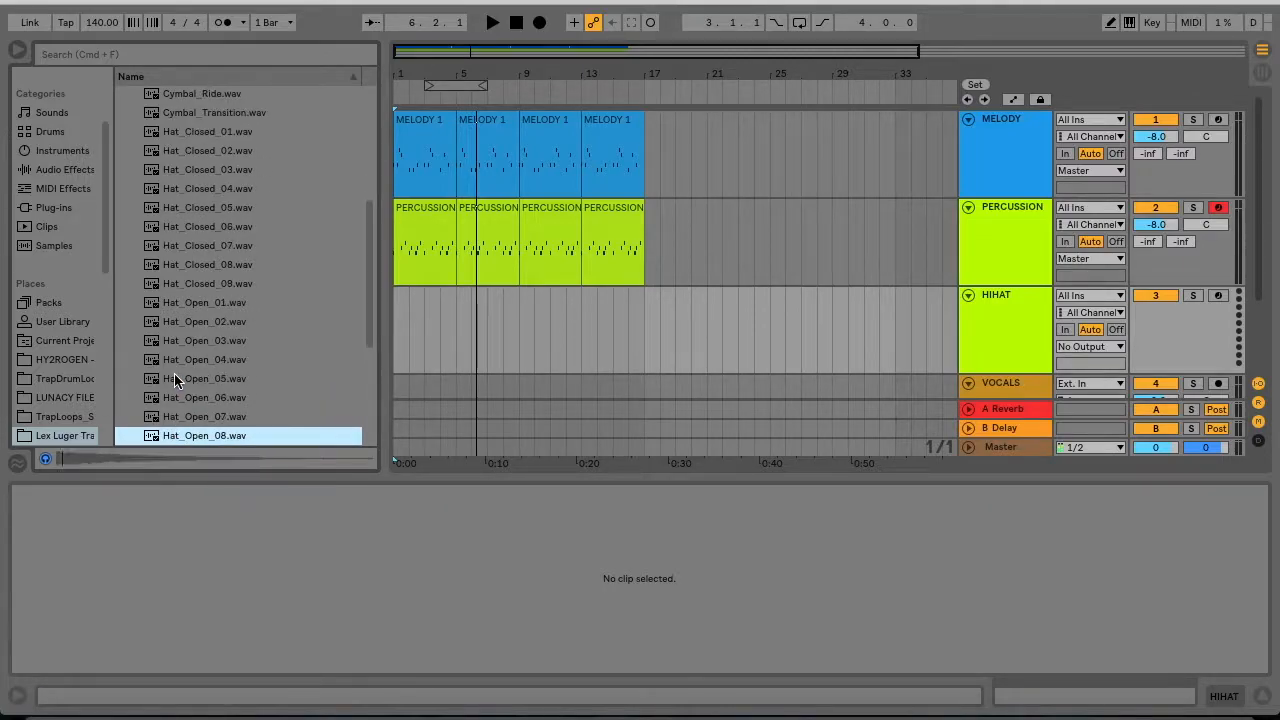
{"action": "key", "text": "Up"}
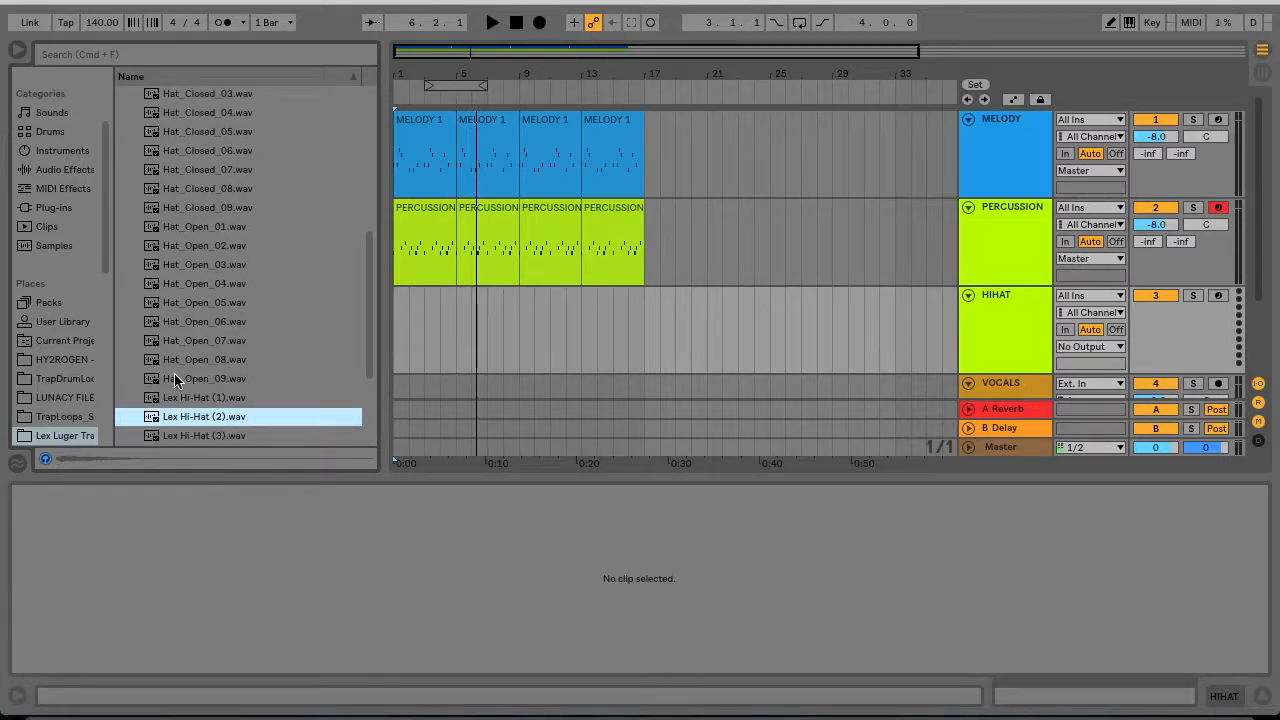
- Compare Lex Hi-Hat samples (1) to (3) and select Lex Hi-Hat (2).wav
{"action": "left_click", "coordinate": [184, 436]}
{"action": "key", "text": "Up"}
{"action": "key", "text": "Up"}
{"action": "key", "text": "Down"}
{"action": "scroll", "coordinate": [660, 277], "scroll_direction": "right", "scroll_amount": 5}
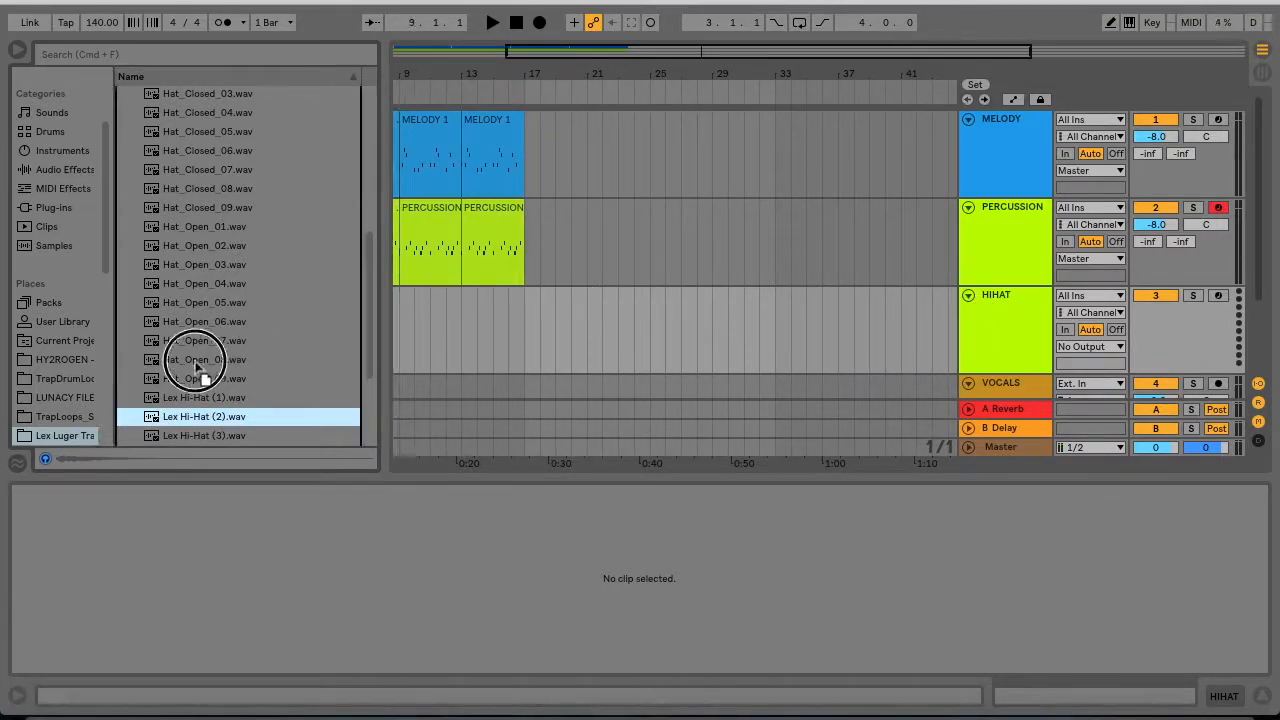
- Load the Lex Hi-Hat (2).wav sample as the instrument of the HIHAT track
{"action": "scroll", "coordinate": [681, 219], "scroll_direction": "left", "scroll_amount": 5}
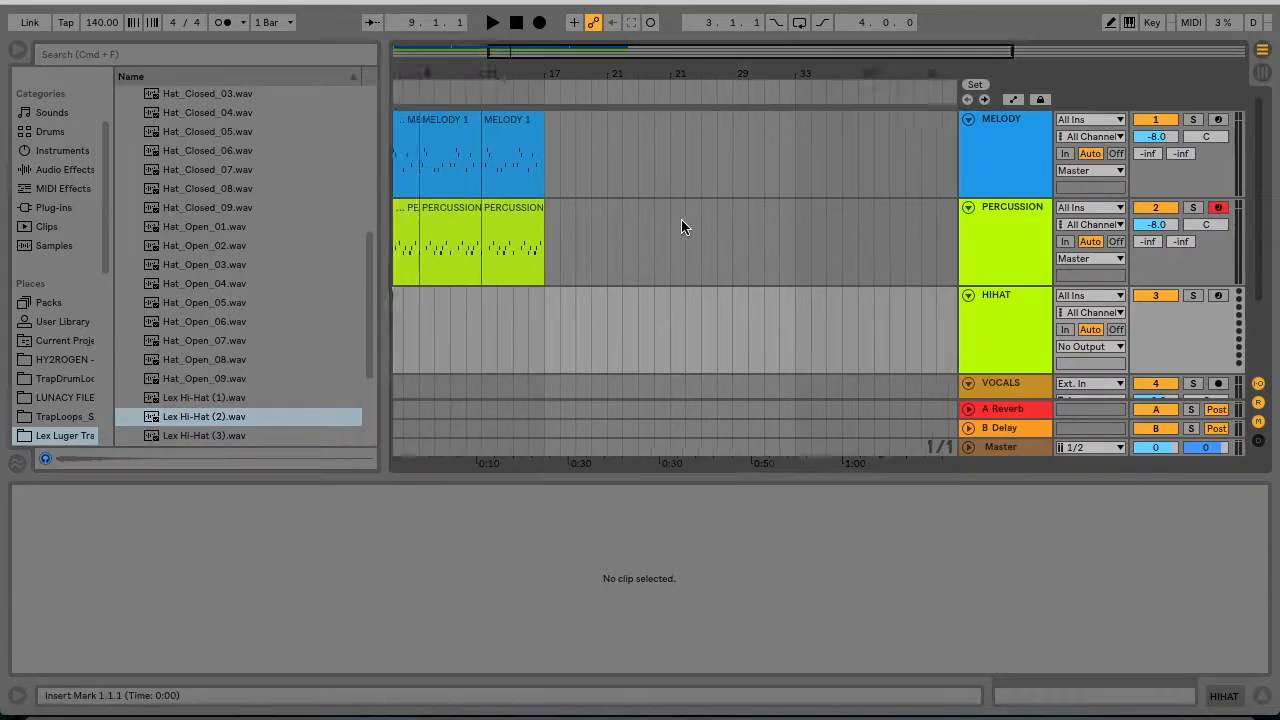
{"action": "left_click", "coordinate": [968, 346]}
{"action": "left_click_drag", "start_coordinate": [163, 416], "coordinate": [270, 554]}
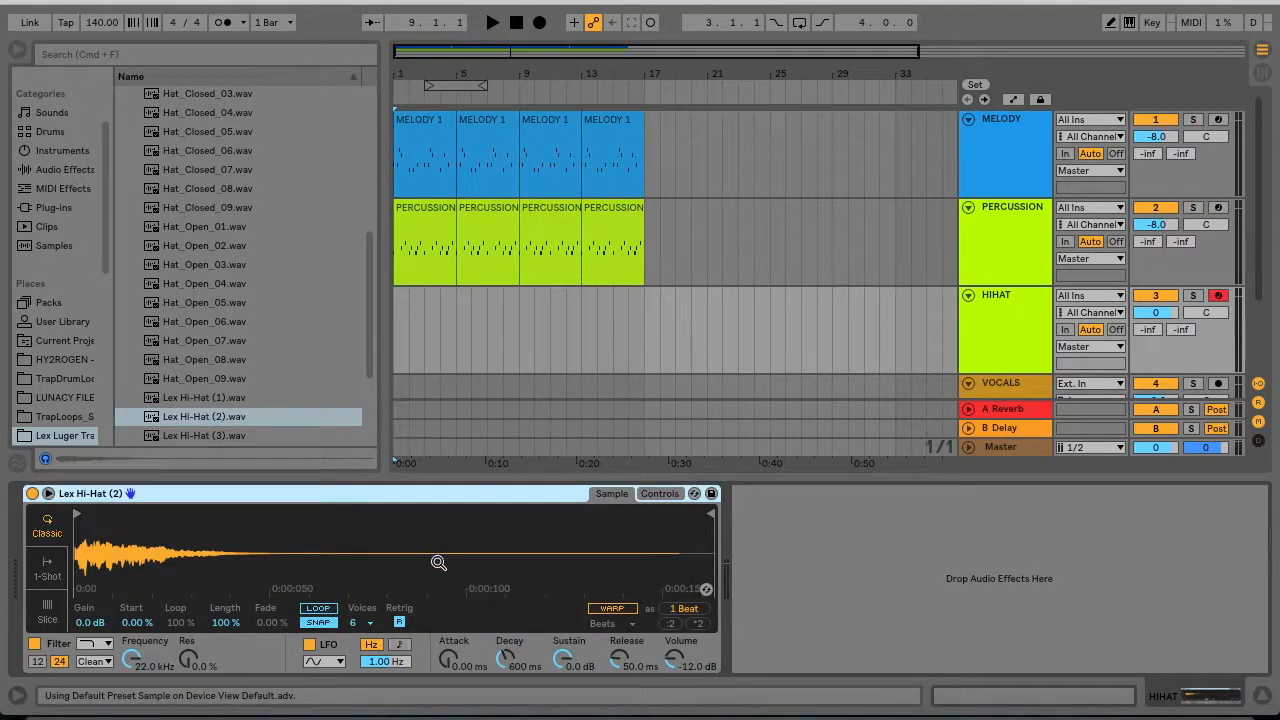
- Record an empty MIDI clip on the HIHAT track from bar 1 and extend its end to bar 5
{"action": "left_click", "coordinate": [409, 305]}
{"action": "left_click", "coordinate": [398, 312]}
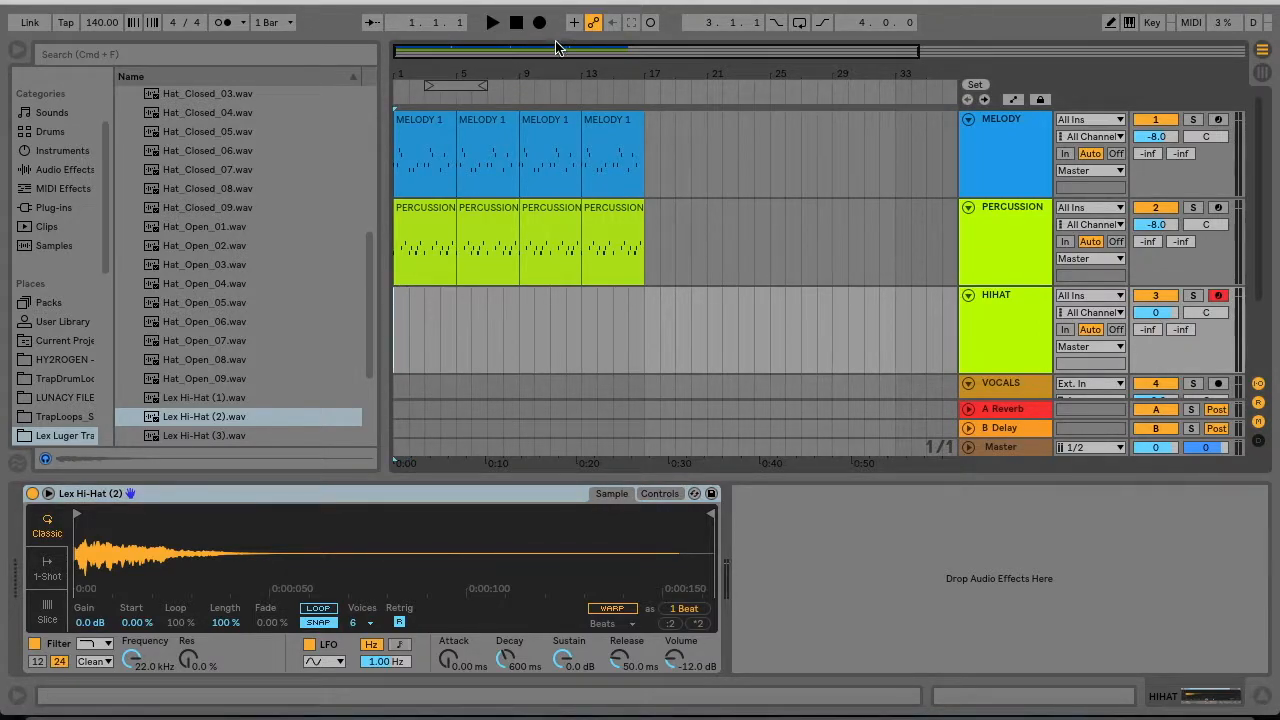
{"action": "left_click", "coordinate": [539, 22]}
{"action": "left_click", "coordinate": [516, 22]}
{"action": "left_click", "coordinate": [450, 330]}
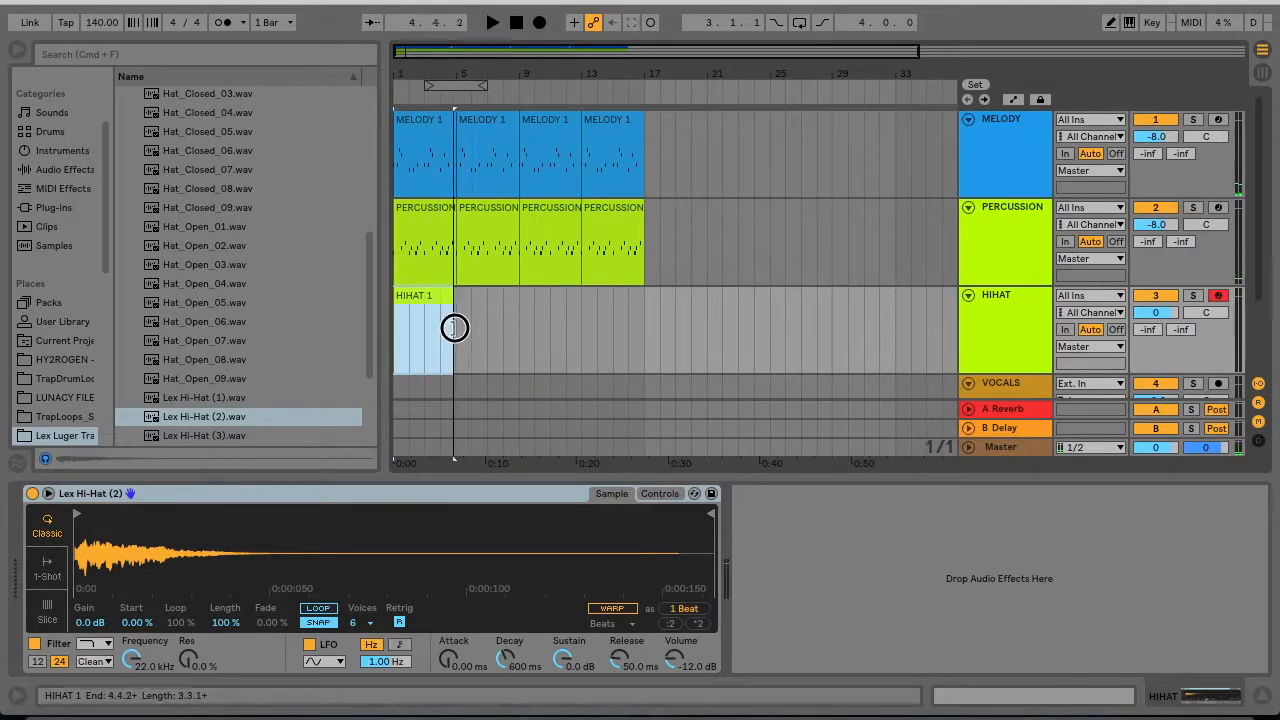
- Open the HIHAT 1 clip in an enlarged note editor, turn on Draw Mode and try pitches at the clip's start
{"action": "double_click", "coordinate": [428, 300]}
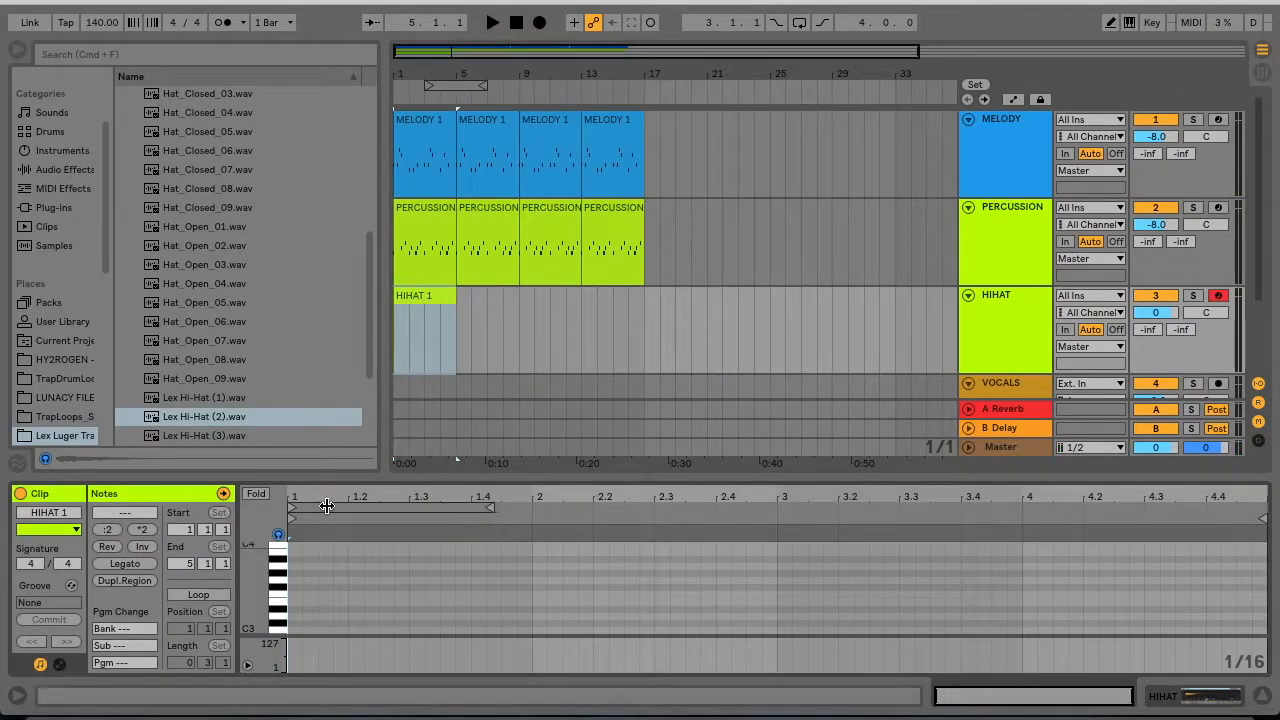
{"action": "left_click_drag", "start_coordinate": [324, 477], "coordinate": [322, 40]}
{"action": "key", "text": "b"}
{"action": "left_click", "coordinate": [293, 281]}
{"action": "left_click", "coordinate": [294, 191]}
{"action": "left_click", "coordinate": [294, 238]}
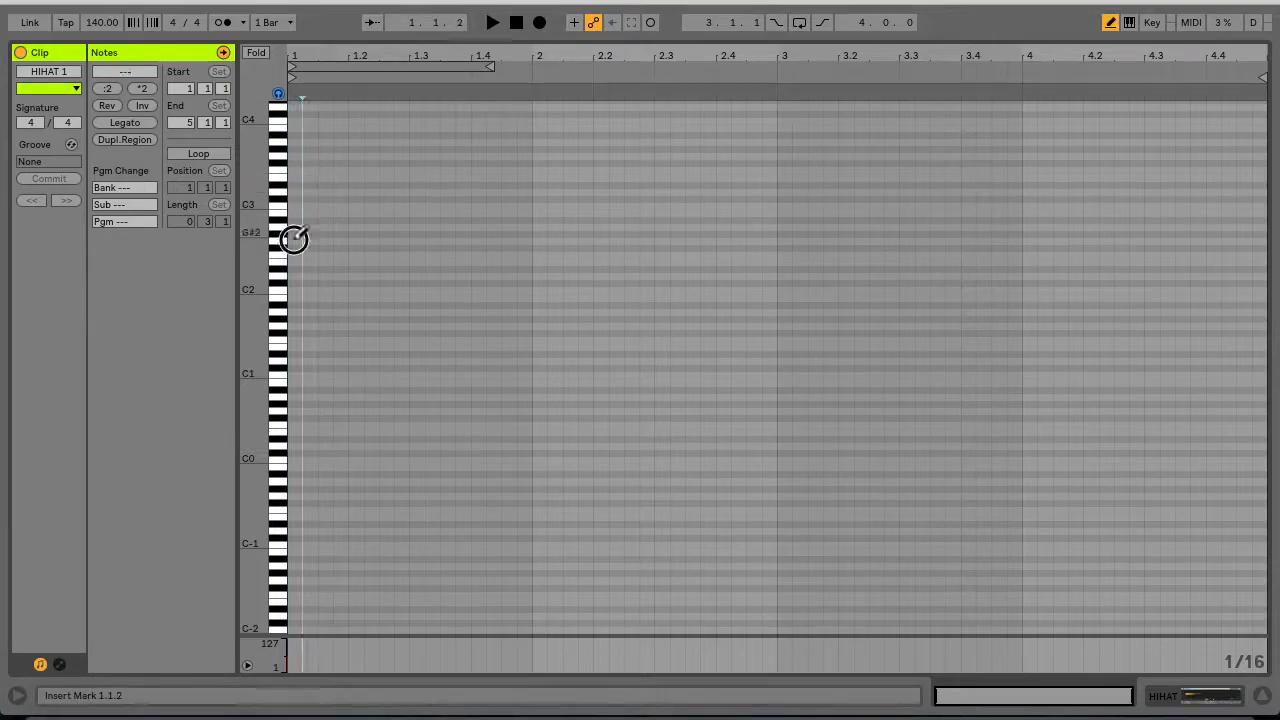
- Draw a 1/16 note on B2 at the clip's start, repeat it every eighth note and play the pattern
{"action": "left_click", "coordinate": [295, 221]}
{"action": "left_click", "coordinate": [326, 212]}
{"action": "key", "text": "super+a"}
{"action": "key", "text": "super+d"}
{"action": "key", "text": "super+d"}
{"action": "key", "text": "super+d"}
{"action": "key", "text": "super+d"}
{"action": "key", "text": "super+d"}
{"action": "key", "text": "super+d"}
{"action": "key", "text": "super+d"}
{"action": "key", "text": "super+d"}
{"action": "key", "text": "super+d"}
{"action": "key", "text": "super+d"}
{"action": "key", "text": "super+d"}
{"action": "key", "text": "super+d"}
{"action": "key", "text": "super+d"}
{"action": "key", "text": "super+d"}
{"action": "key", "text": "super+d"}
{"action": "key", "text": "space"}
{"action": "key", "text": "space"}
- Fill beat 1.4 with consecutive 1/16 hi-hat notes on B2 and play it back
{"action": "left_click", "coordinate": [493, 220]}
{"action": "left_click", "coordinate": [493, 220]}
{"action": "left_click", "coordinate": [493, 212]}
{"action": "key", "text": "space"}
{"action": "key", "text": "space"}
- Fill beat 2.4 with a 1/32-note hi-hat roll on B2, and duplicate the first two bars into bars 3 and 4
{"action": "left_click_drag", "start_coordinate": [740, 56], "coordinate": [740, 150]}
{"action": "left_click", "coordinate": [682, 212]}
{"action": "left_click", "coordinate": [682, 212]}
{"action": "left_click_drag", "start_coordinate": [705, 212], "coordinate": [850, 212]}
{"action": "left_click_drag", "start_coordinate": [768, 60], "coordinate": [768, 10]}
{"action": "key", "text": "space"}
{"action": "key", "text": "space"}
{"action": "left_click_drag", "start_coordinate": [775, 94], "coordinate": [190, 82]}
{"action": "key", "text": "super+d"}
- Transpose the four 1/16 notes on beat 1.4 down six semitones
{"action": "key", "text": "b"}
{"action": "left_click", "coordinate": [475, 208]}
{"action": "left_click_drag", "start_coordinate": [475, 206], "coordinate": [525, 238]}
{"action": "key", "text": "Down"}
{"action": "key", "text": "Down"}
{"action": "key", "text": "Down"}
{"action": "key", "text": "Down"}
{"action": "key", "text": "Down"}
{"action": "key", "text": "Down"}
- Transpose the 1/32-note roll on beat 2.4 down eight semitones to D#2
{"action": "left_click_drag", "start_coordinate": [718, 188], "coordinate": [768, 250]}
{"action": "key", "text": "Down"}
{"action": "key", "text": "Down"}
{"action": "key", "text": "Down"}
{"action": "key", "text": "Down"}
{"action": "key", "text": "Down"}
{"action": "key", "text": "Down"}
{"action": "key", "text": "Down"}
{"action": "key", "text": "Down"}
- Duplicate the edited hi-hat notes of bars 1 and 2 into bars 3 and 4, and play the clip
{"action": "left_click_drag", "start_coordinate": [771, 300], "coordinate": [290, 180]}
{"action": "key", "text": "super+d"}
{"action": "key", "text": "space"}
{"action": "key", "text": "space"}
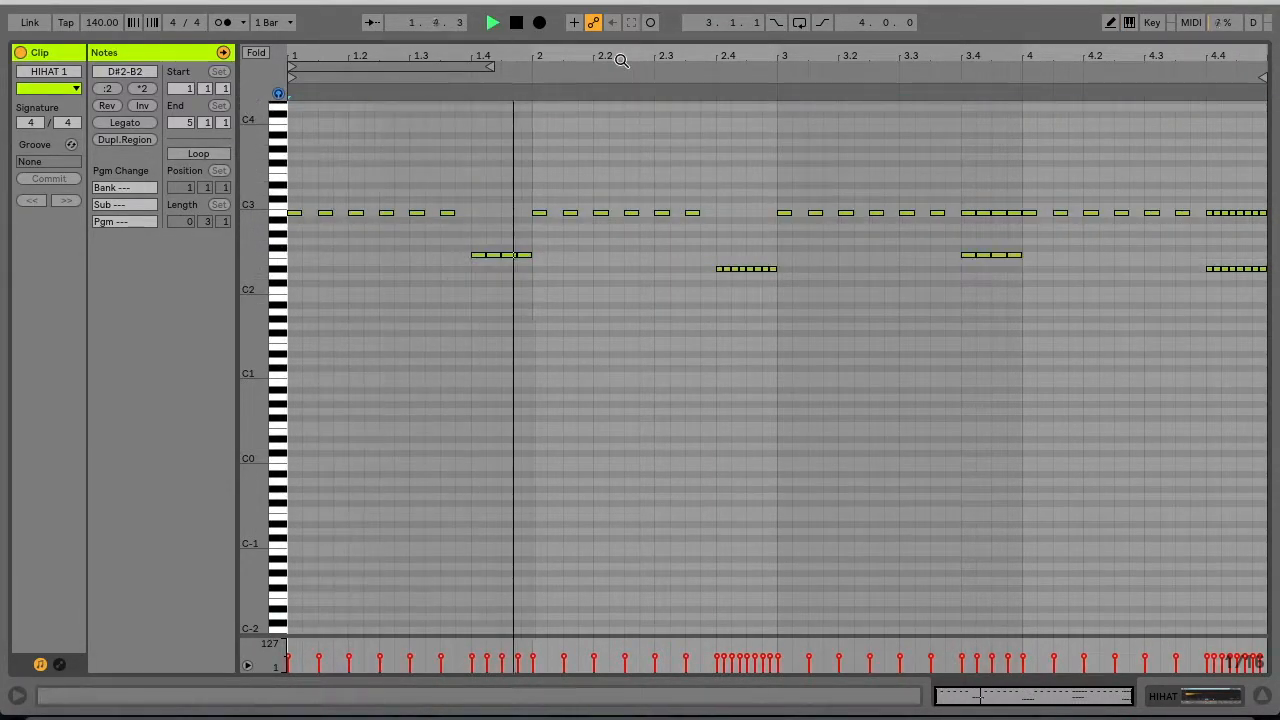
- Delete the leftover B2 notes on beats 3.4 and 4.4
{"action": "left_click_drag", "start_coordinate": [980, 160], "coordinate": [1015, 165]}
{"action": "key", "text": "Delete"}
{"action": "left_click_drag", "start_coordinate": [1200, 185], "coordinate": [1262, 228]}
{"action": "key", "text": "Delete"}
{"action": "key", "text": "space"}
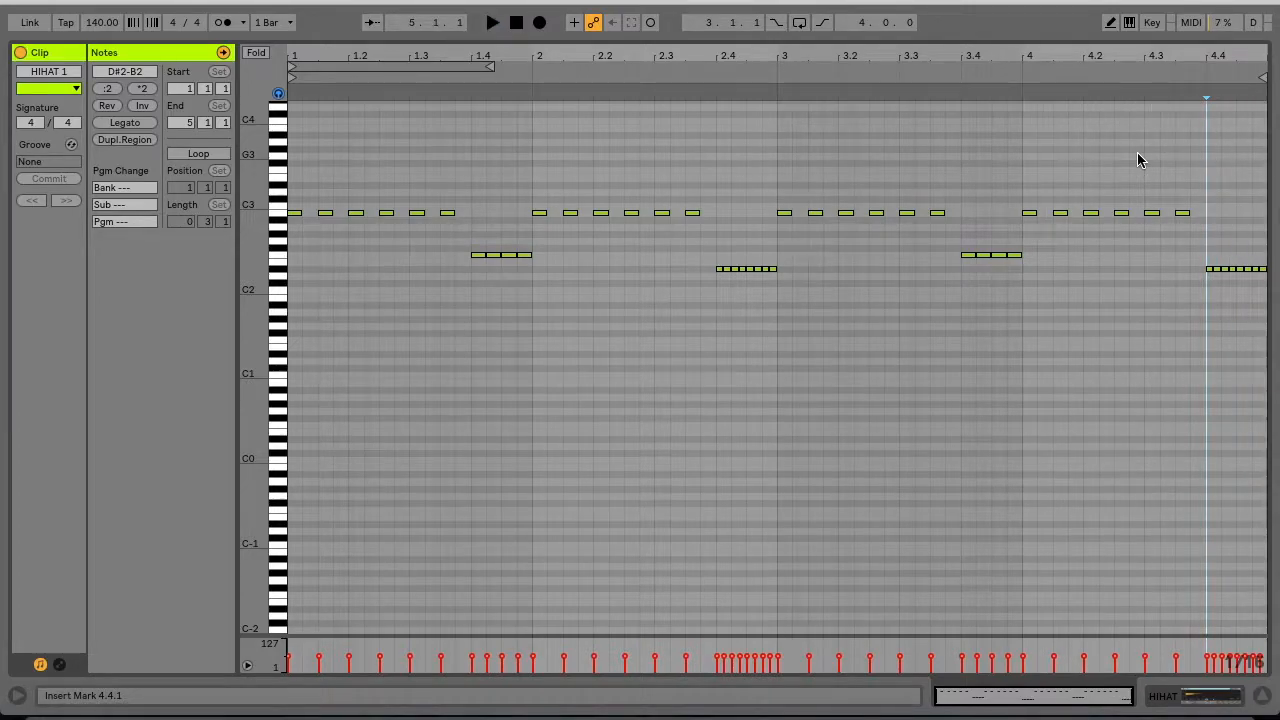
- Return to the arrangement and duplicate the HIHAT 1 clip three times so the hi-hats run to bar 17
{"action": "left_click_drag", "start_coordinate": [452, 42], "coordinate": [480, 603]}
{"action": "left_click", "coordinate": [424, 292]}
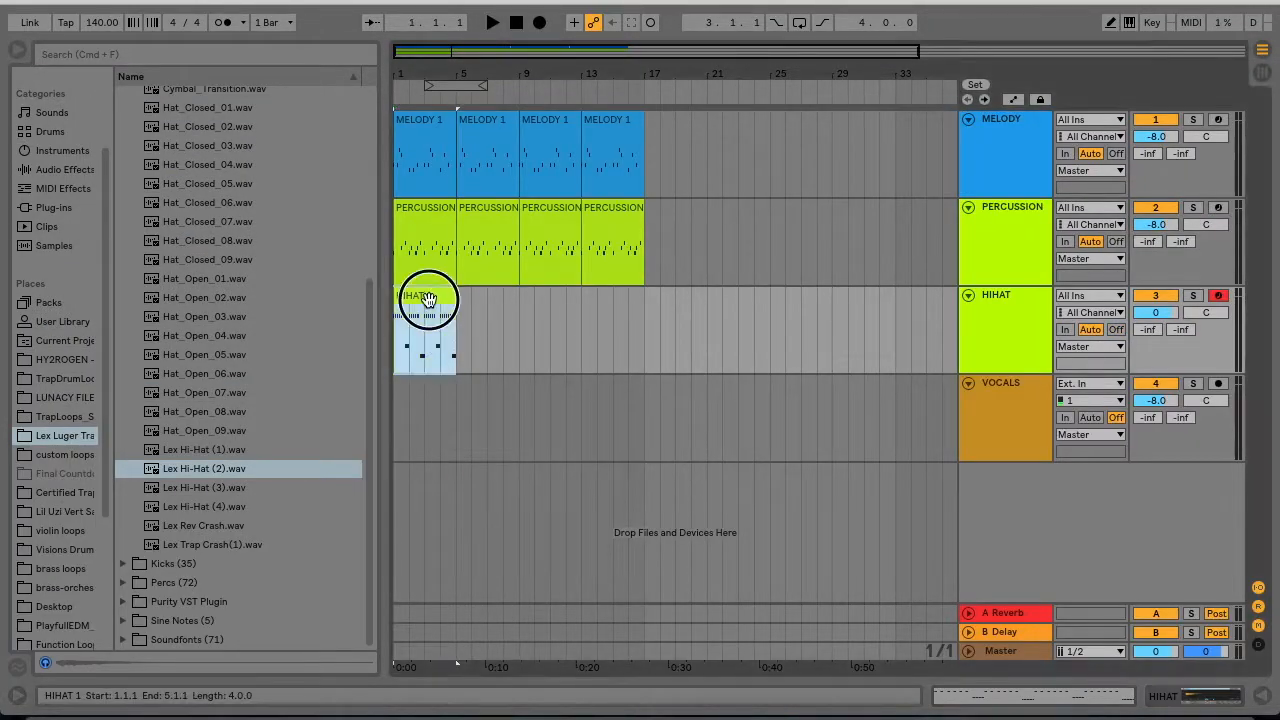
{"action": "key", "text": "super+d"}
{"action": "key", "text": "super+d"}
{"action": "key", "text": "super+d"}
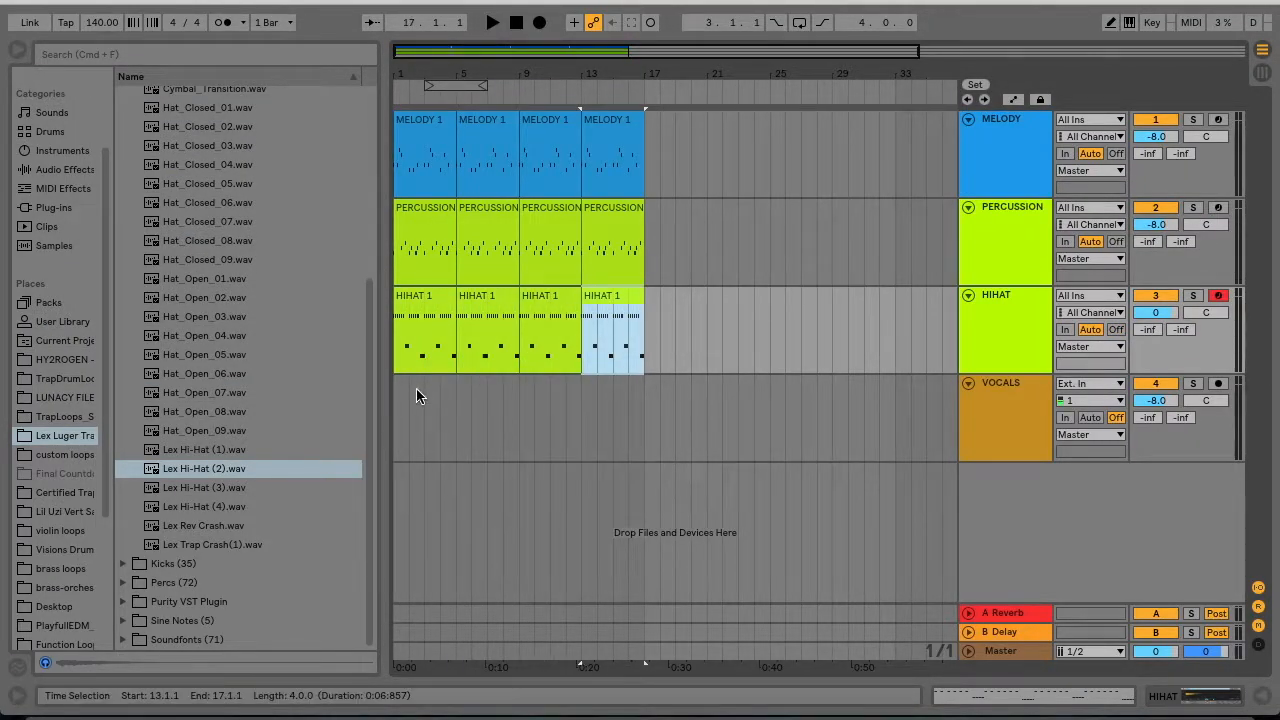
- Insert an audio track below the HIHAT track
{"action": "right_click", "coordinate": [1017, 352]}
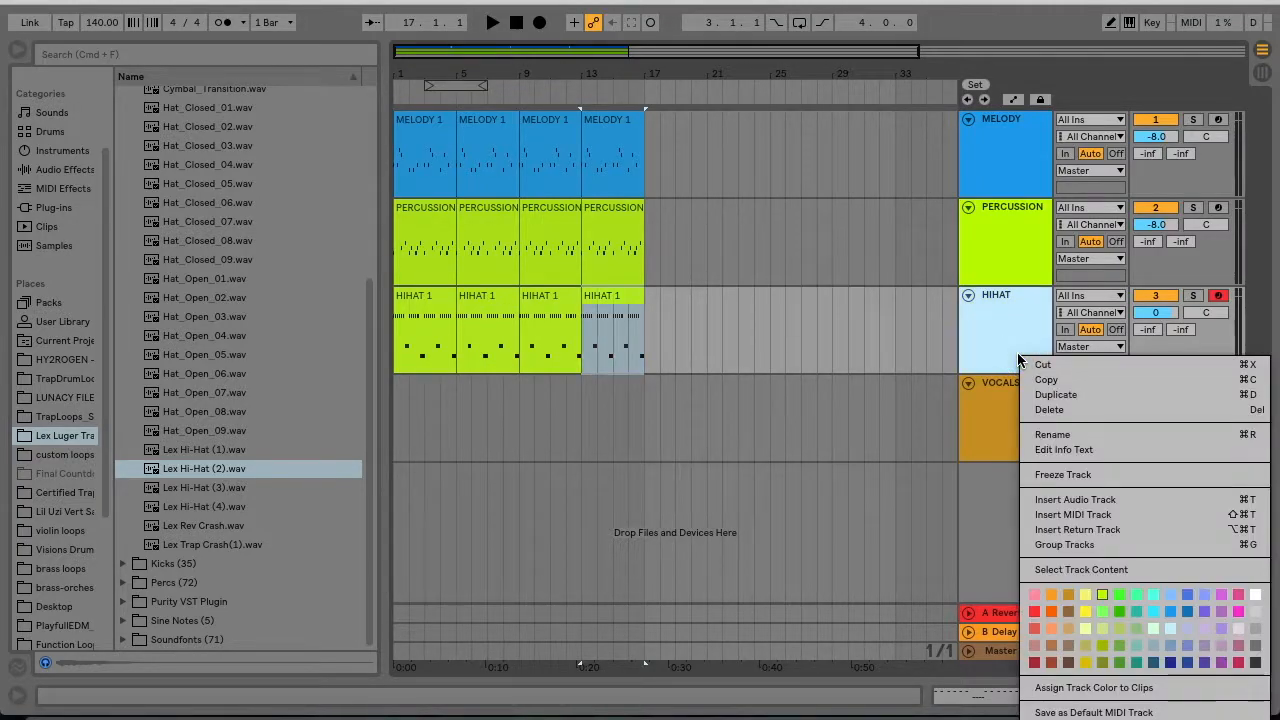
{"action": "left_click", "coordinate": [1068, 500]}
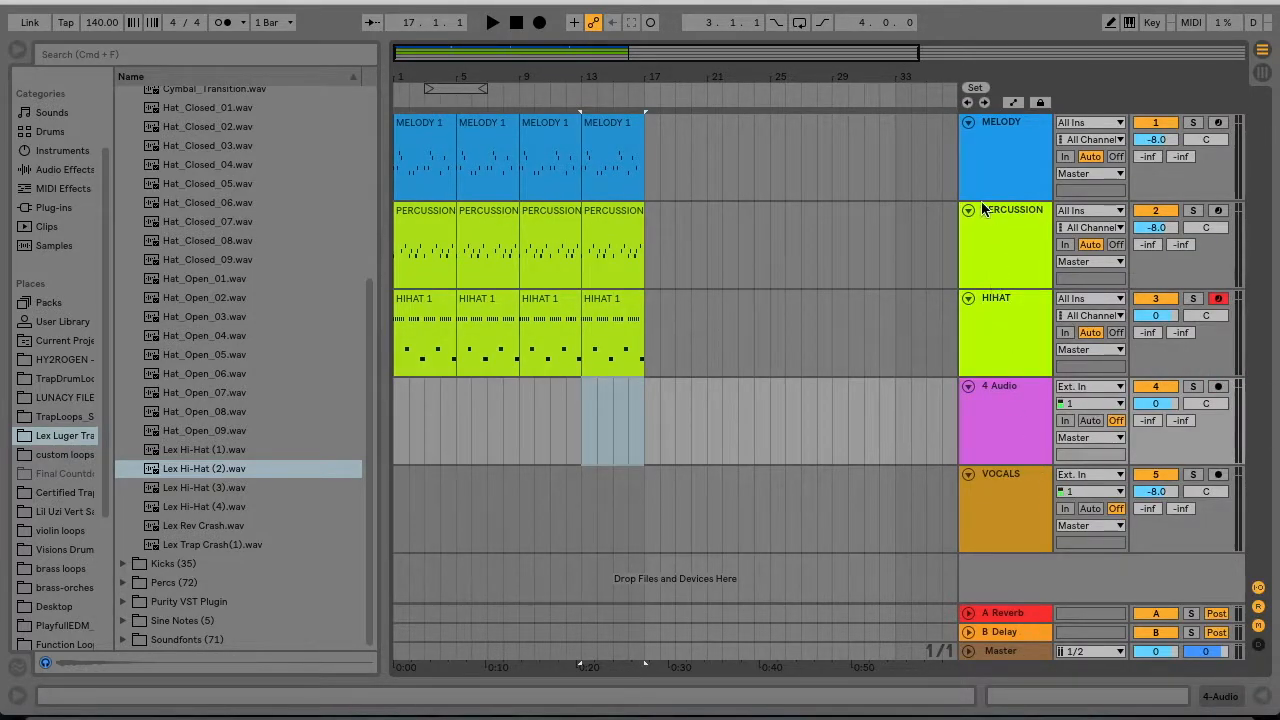
{"action": "left_click", "coordinate": [1002, 245]}
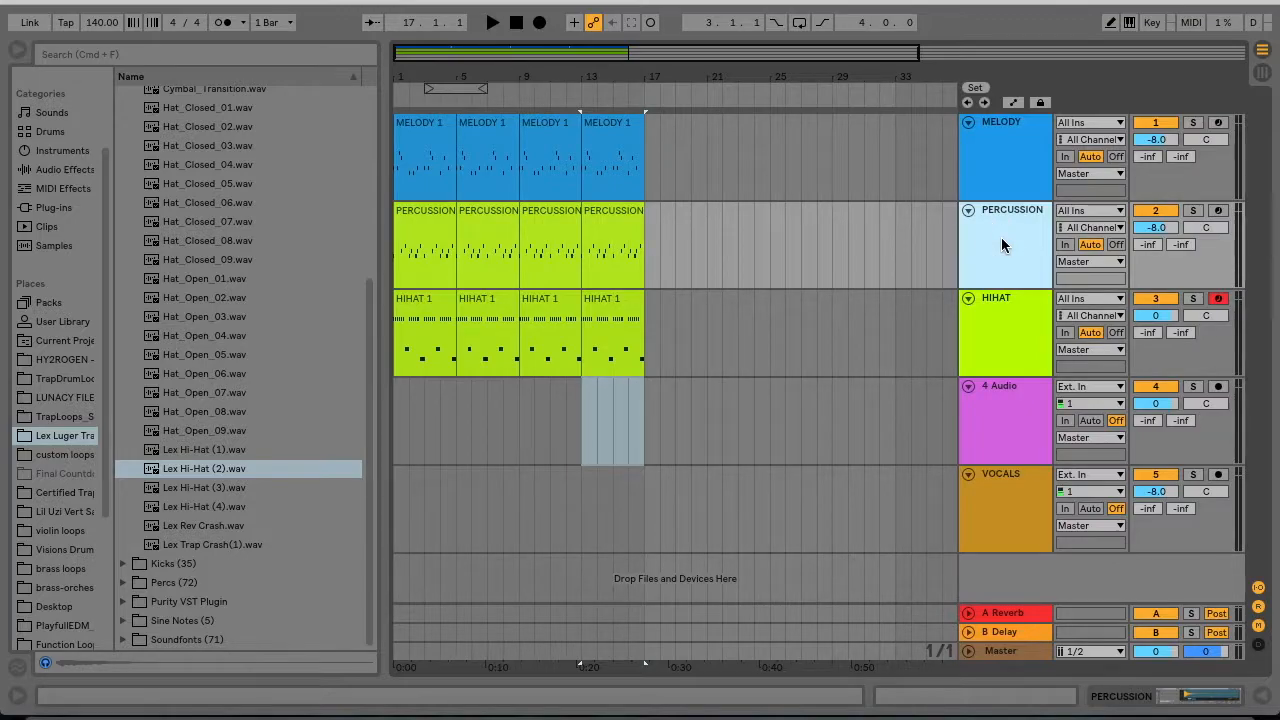
{"action": "double_click", "coordinate": [1002, 245]}
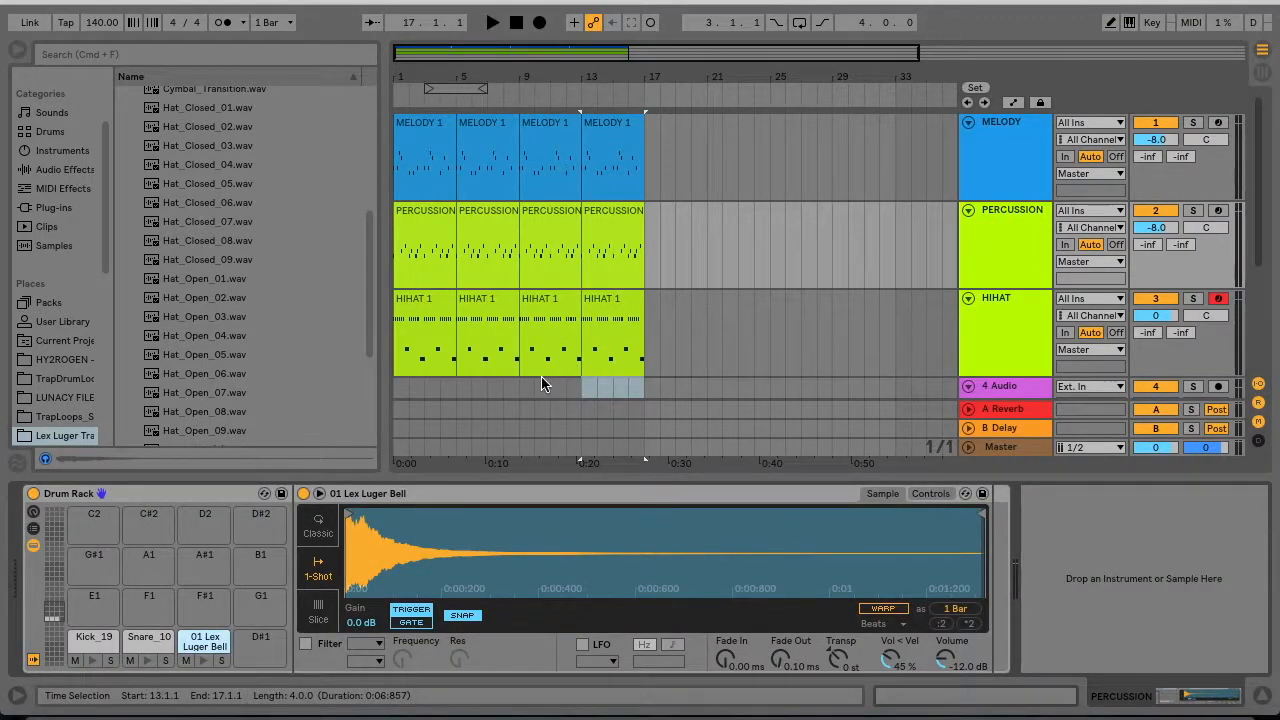
{"action": "left_click", "coordinate": [750, 353]}
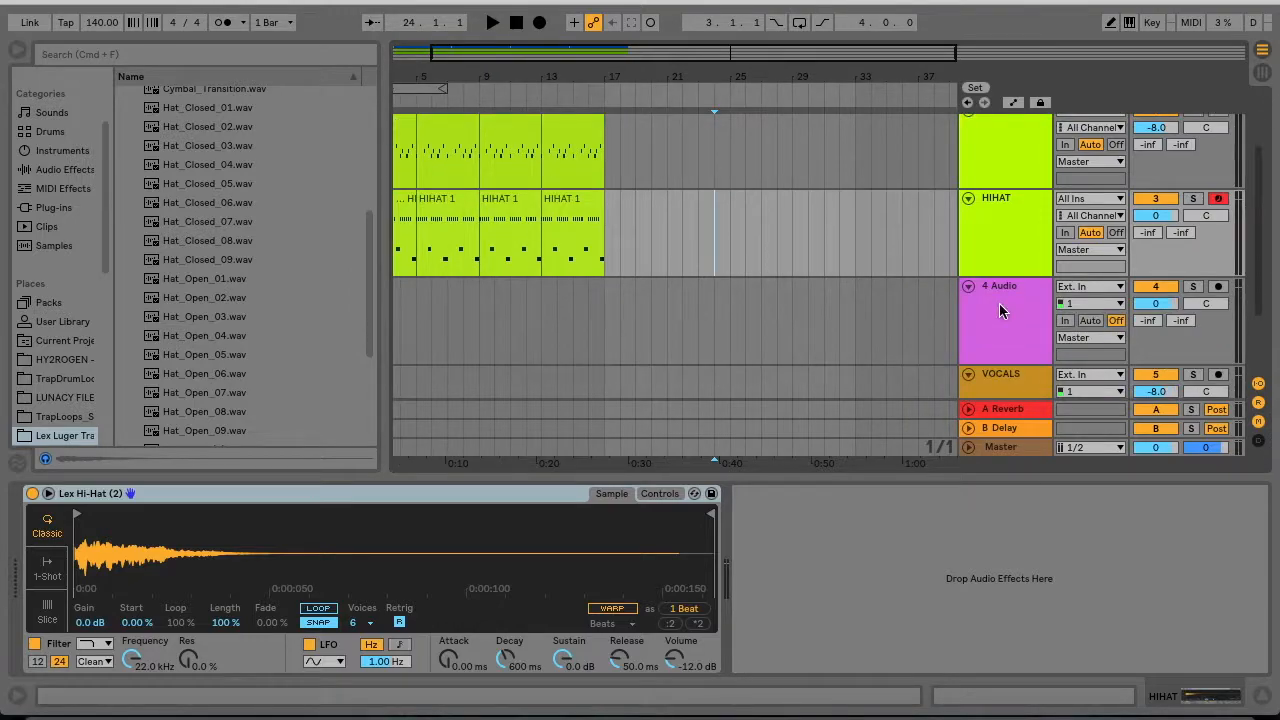
- Color the new audio track the same lime green as the HIHAT track
{"action": "left_click", "coordinate": [1003, 311]}
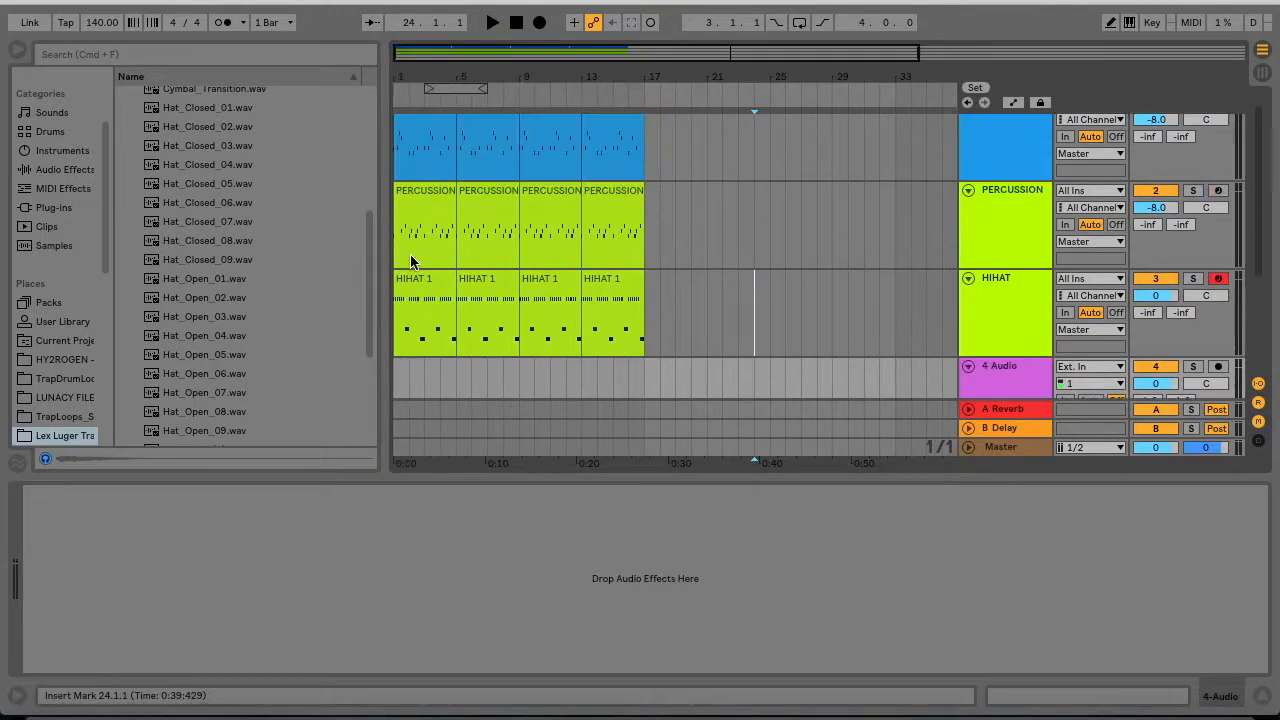
{"action": "scroll", "coordinate": [740, 341], "scroll_direction": "down", "scroll_amount": 3}
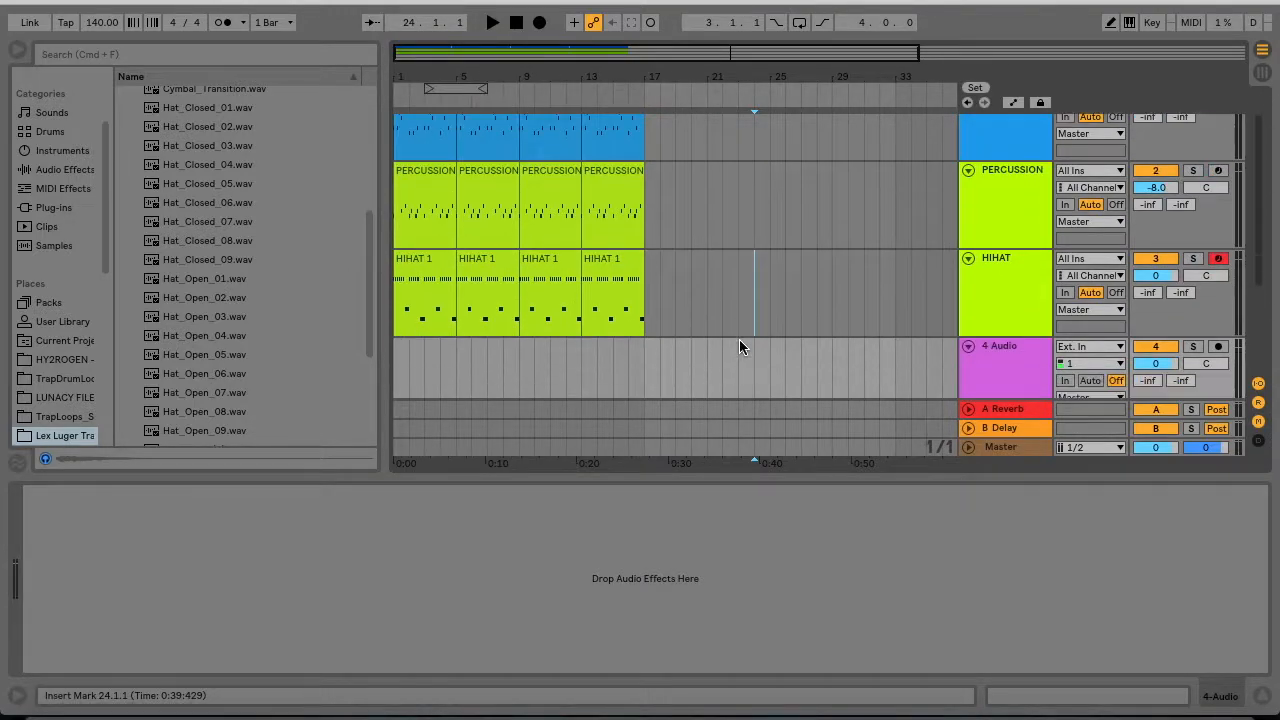
{"action": "scroll", "coordinate": [740, 346], "scroll_direction": "right", "scroll_amount": 8}
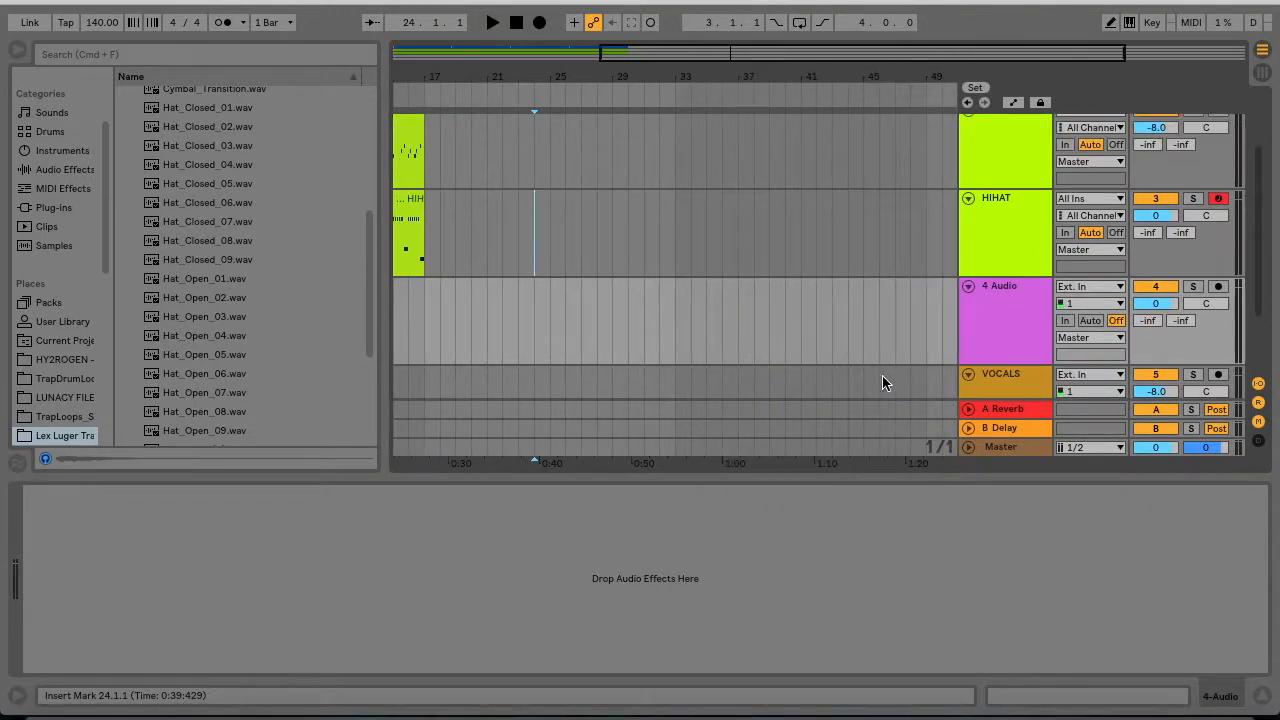
{"action": "right_click", "coordinate": [982, 357]}
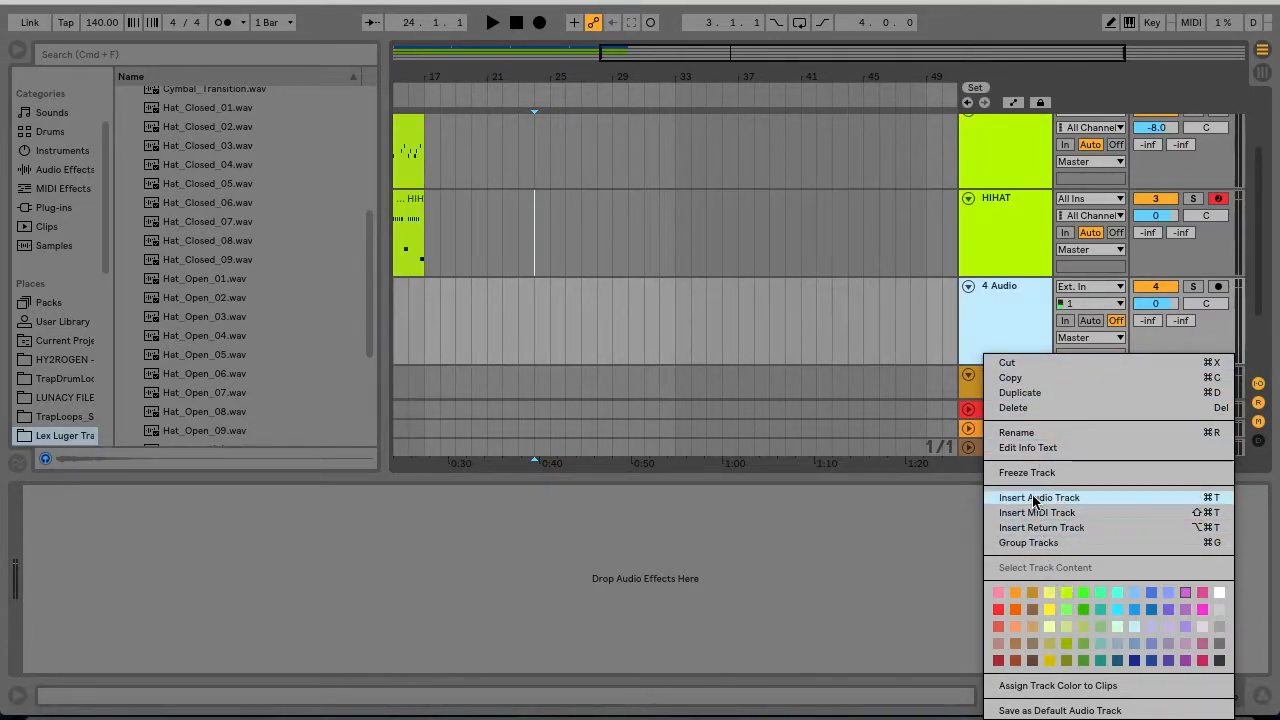
{"action": "left_click", "coordinate": [1054, 590]}
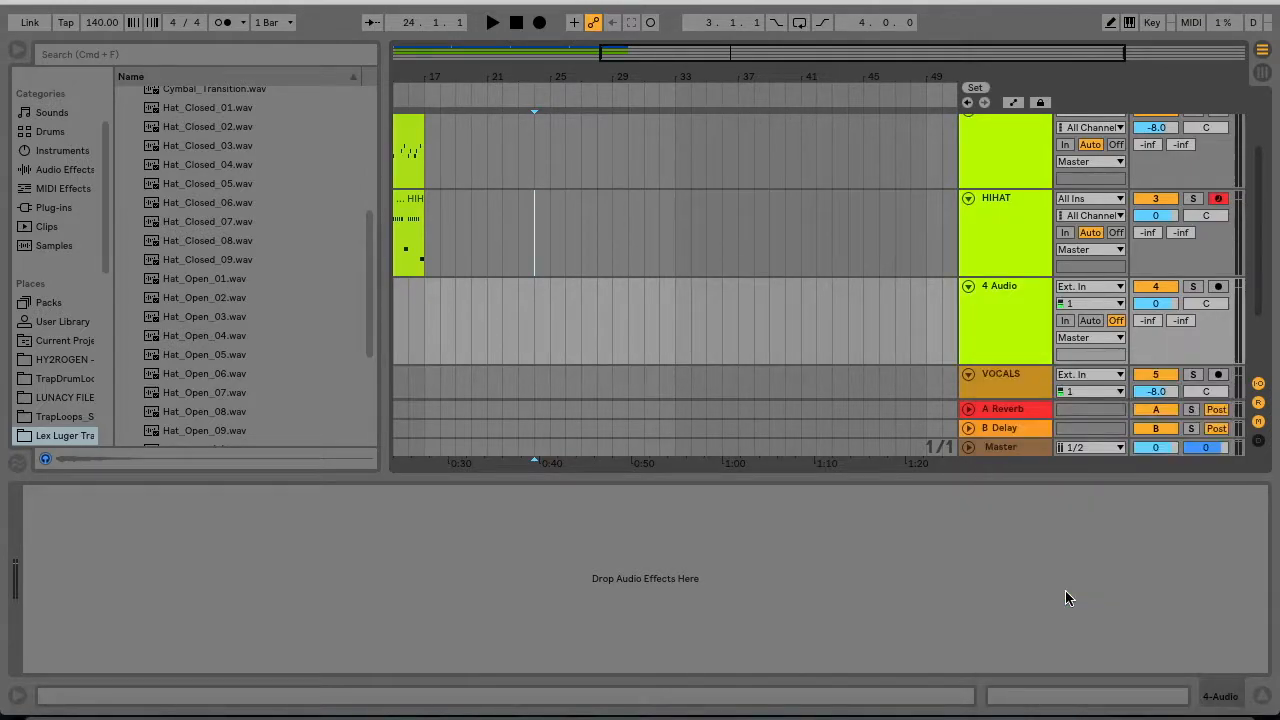
- Rename the new audio track as 808
{"action": "scroll", "coordinate": [848, 283], "scroll_direction": "left", "scroll_amount": 5}
{"action": "left_click", "coordinate": [1002, 354]}
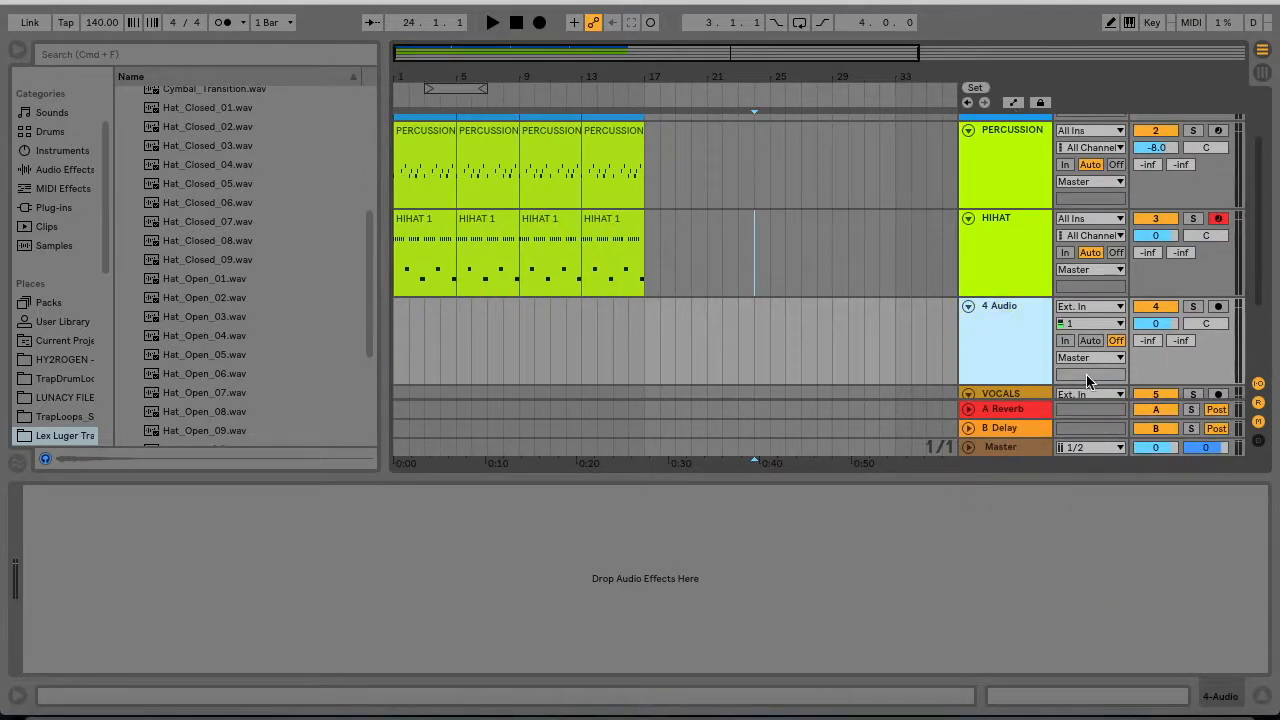
{"action": "key", "text": "super+r"}
{"action": "key", "text": "BackSpace"}
{"action": "key", "text": "Return"}
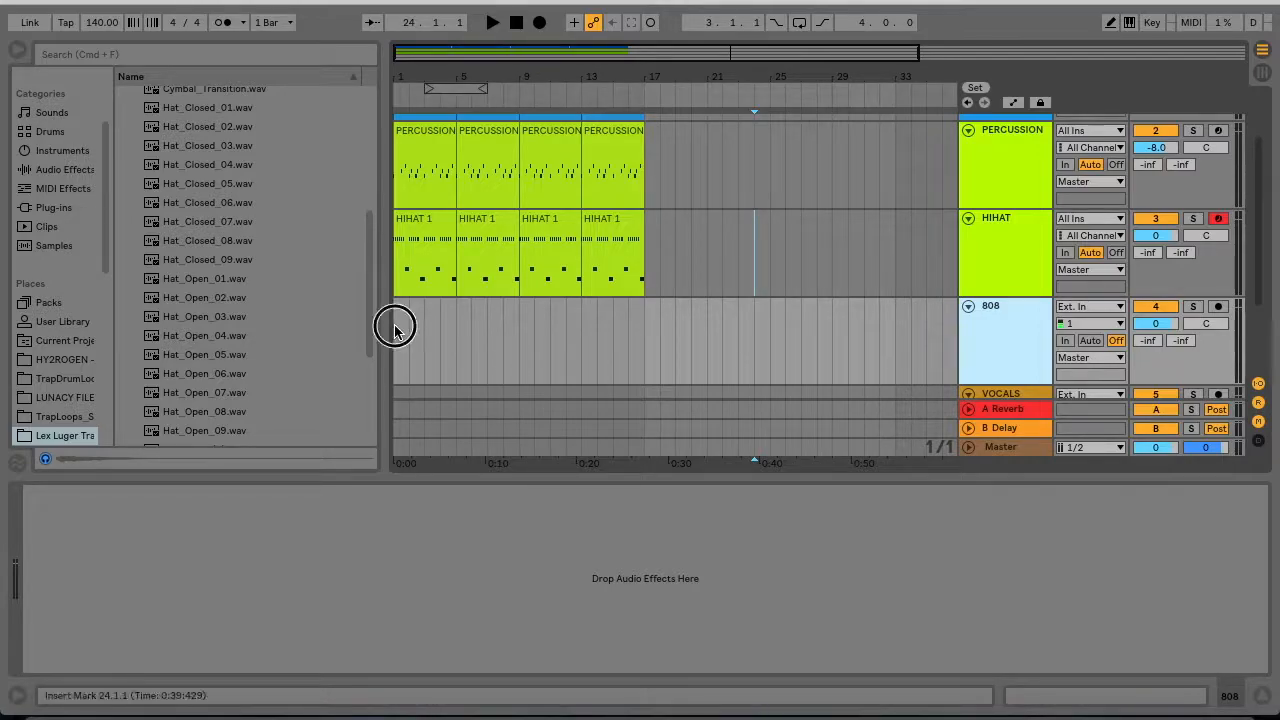
- Place the insert marker at bar 1, collapse the Hats & Cymbals sample folder and expand the Kicks folder
{"action": "left_click", "coordinate": [405, 156]}
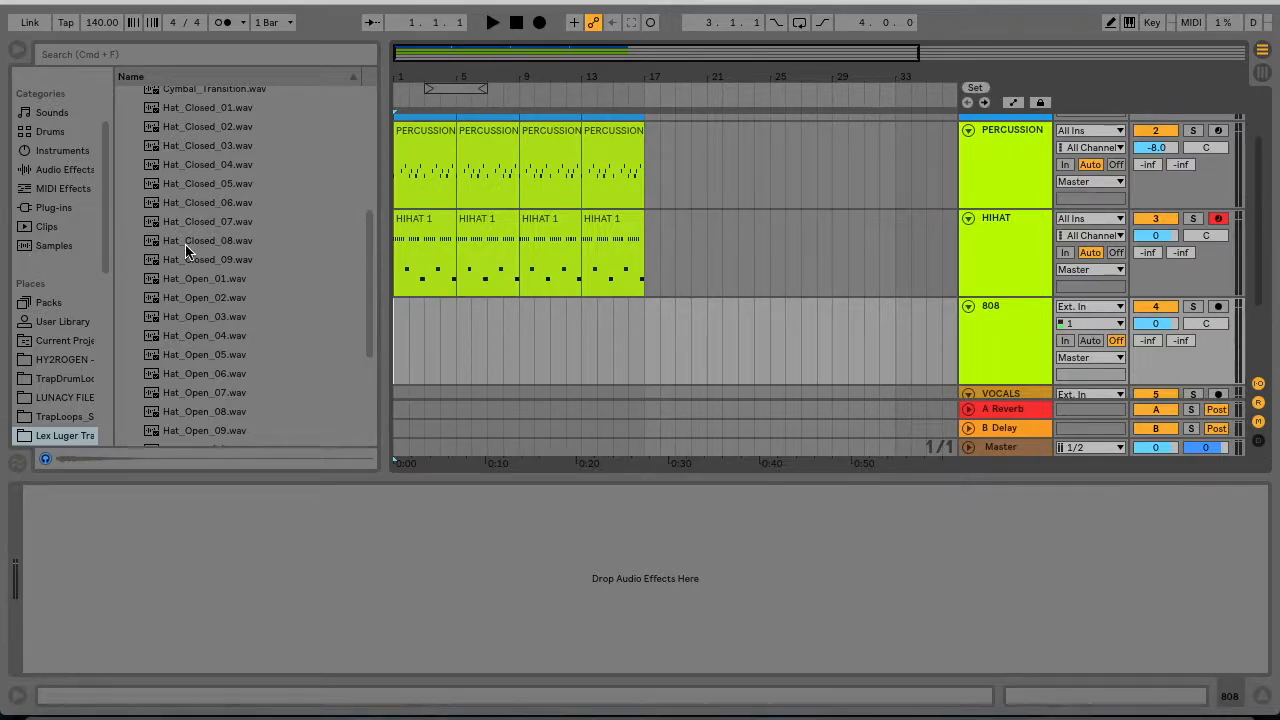
{"action": "scroll", "coordinate": [185, 250], "scroll_direction": "up", "scroll_amount": 5}
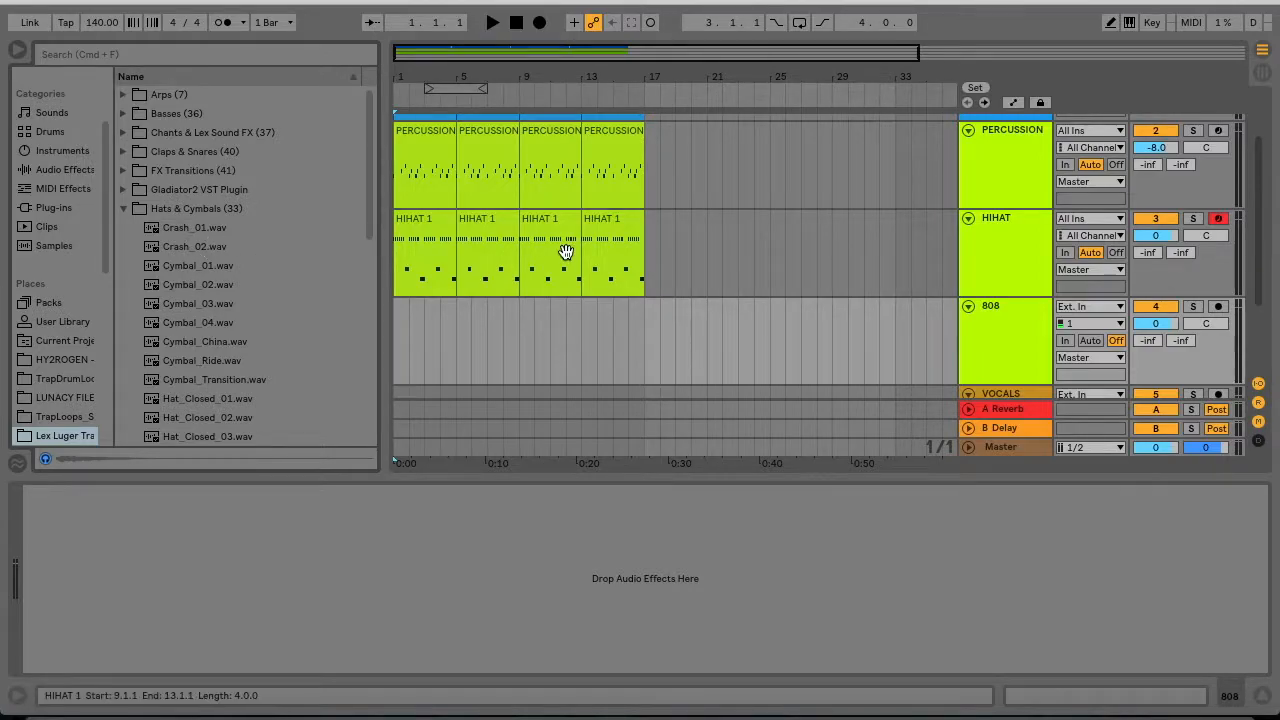
{"action": "scroll", "coordinate": [566, 252], "scroll_direction": "up", "scroll_amount": 2}
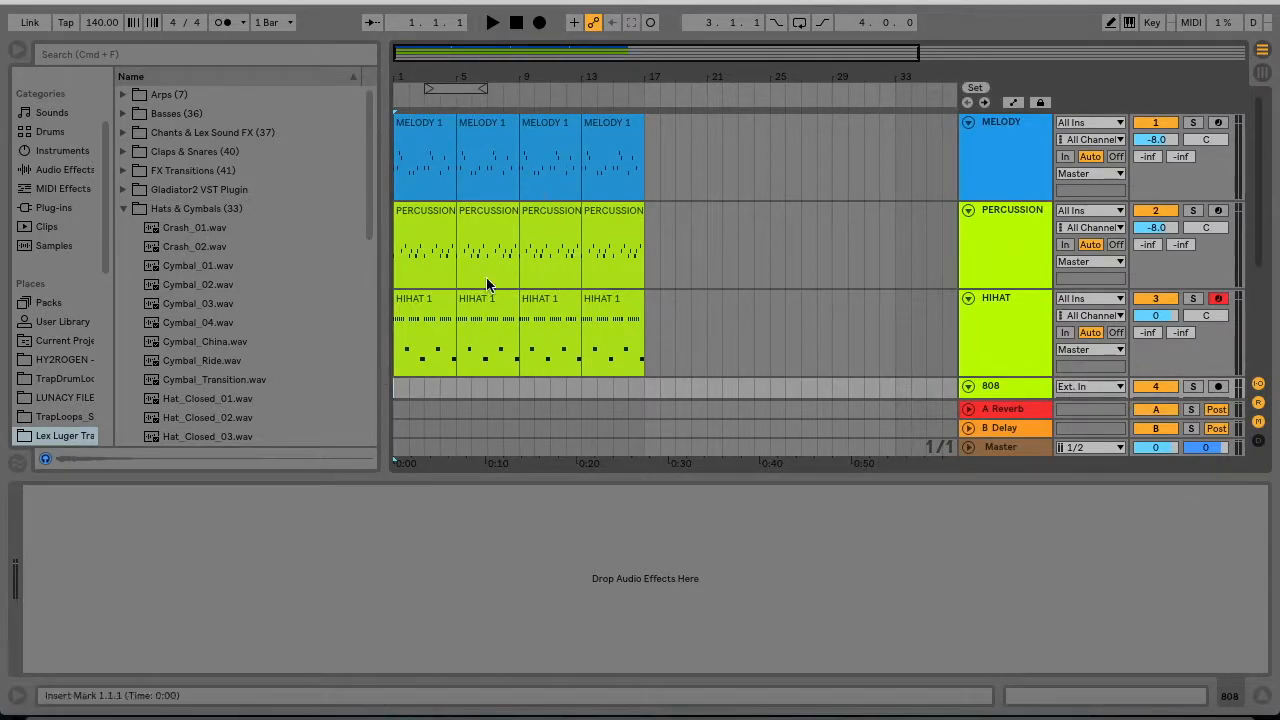
{"action": "scroll", "coordinate": [489, 284], "scroll_direction": "down", "scroll_amount": 2}
{"action": "left_click", "coordinate": [123, 209]}
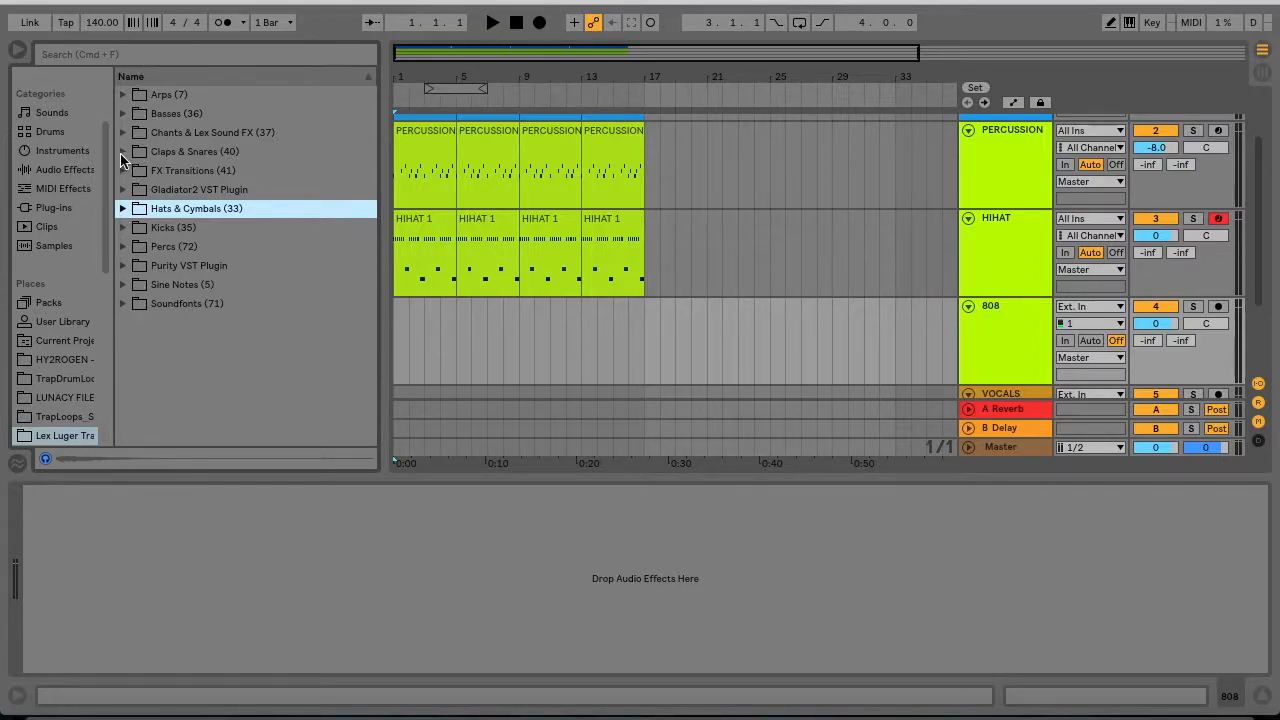
{"action": "left_click", "coordinate": [122, 113]}
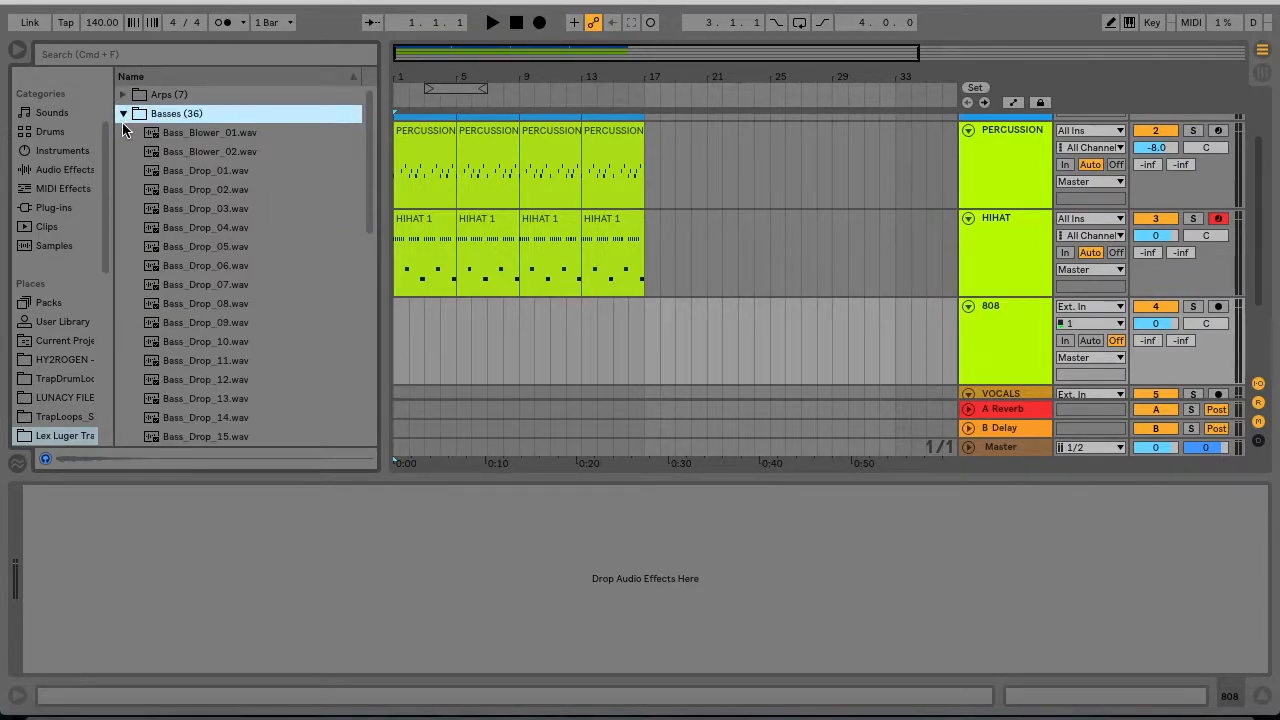
{"action": "left_click", "coordinate": [122, 113]}
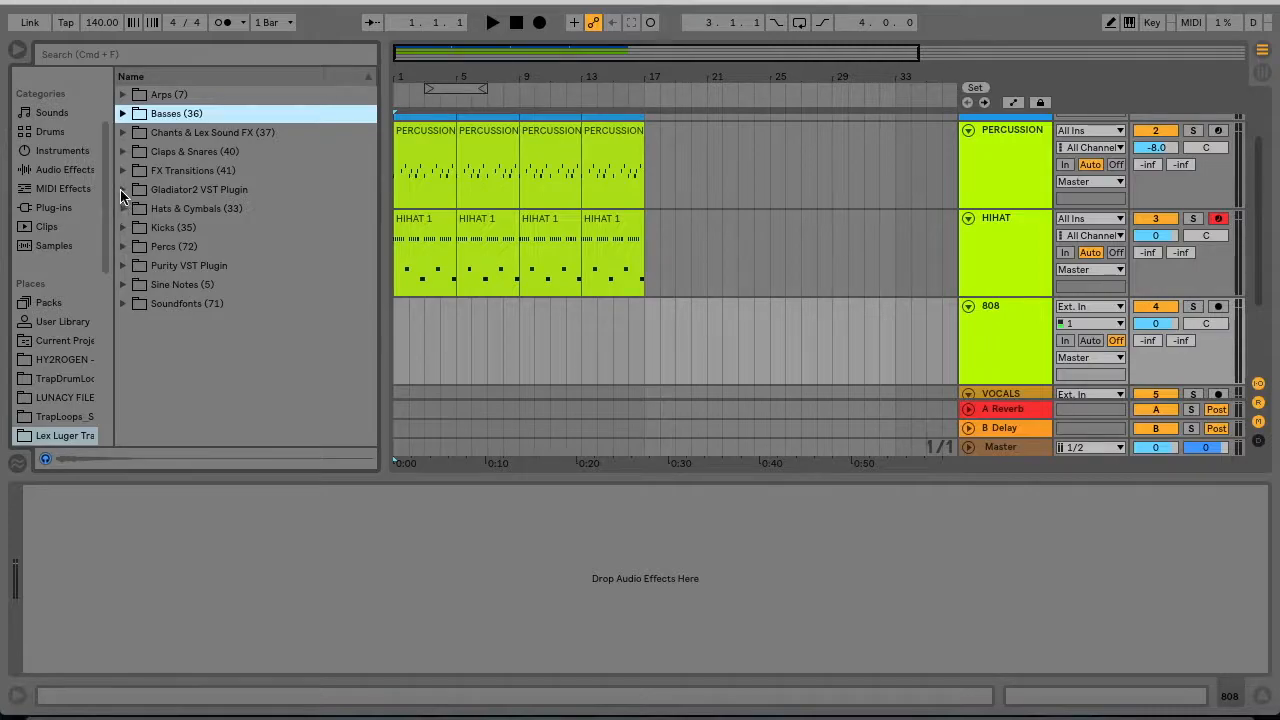
{"action": "left_click", "coordinate": [123, 227]}
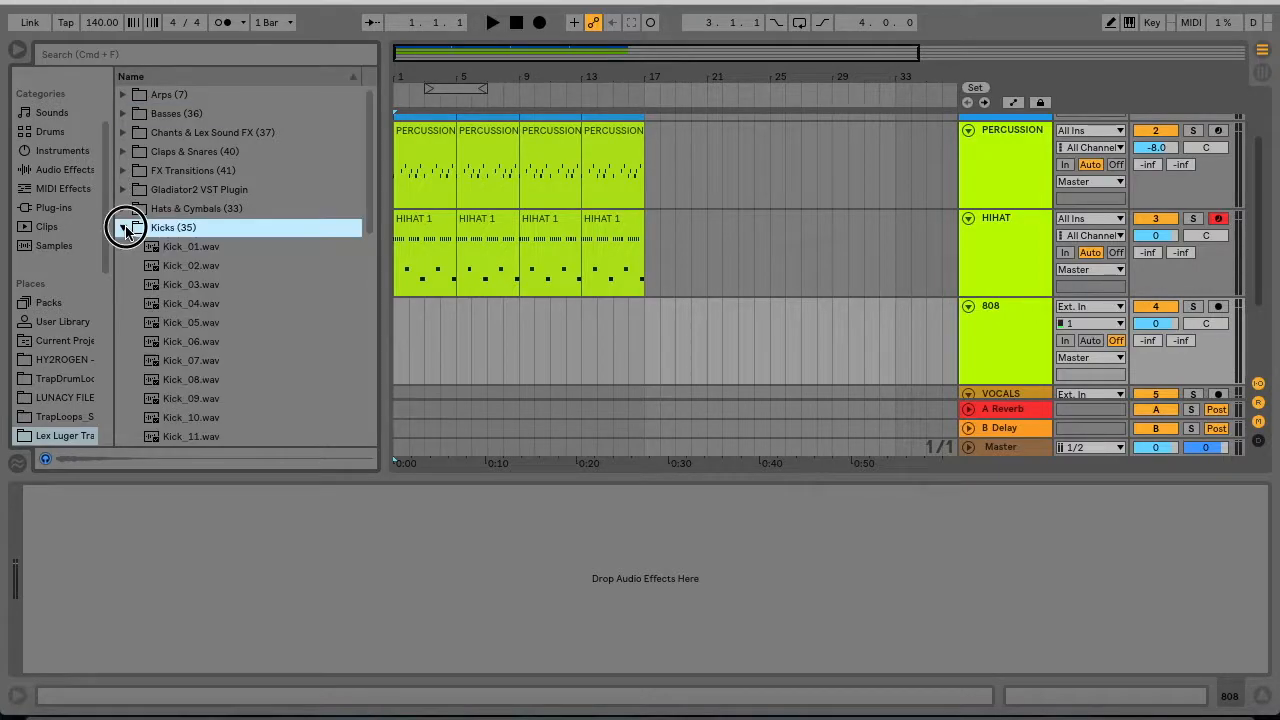
- Audition and compare Lex 808 Kick (I'm Boomin), Lex Kick (2), Lex Kick (3) and vybe809Kick (B.M.F) in the Kicks folder
{"action": "scroll", "coordinate": [208, 266], "scroll_direction": "down", "scroll_amount": 5}
{"action": "left_click", "coordinate": [210, 319]}
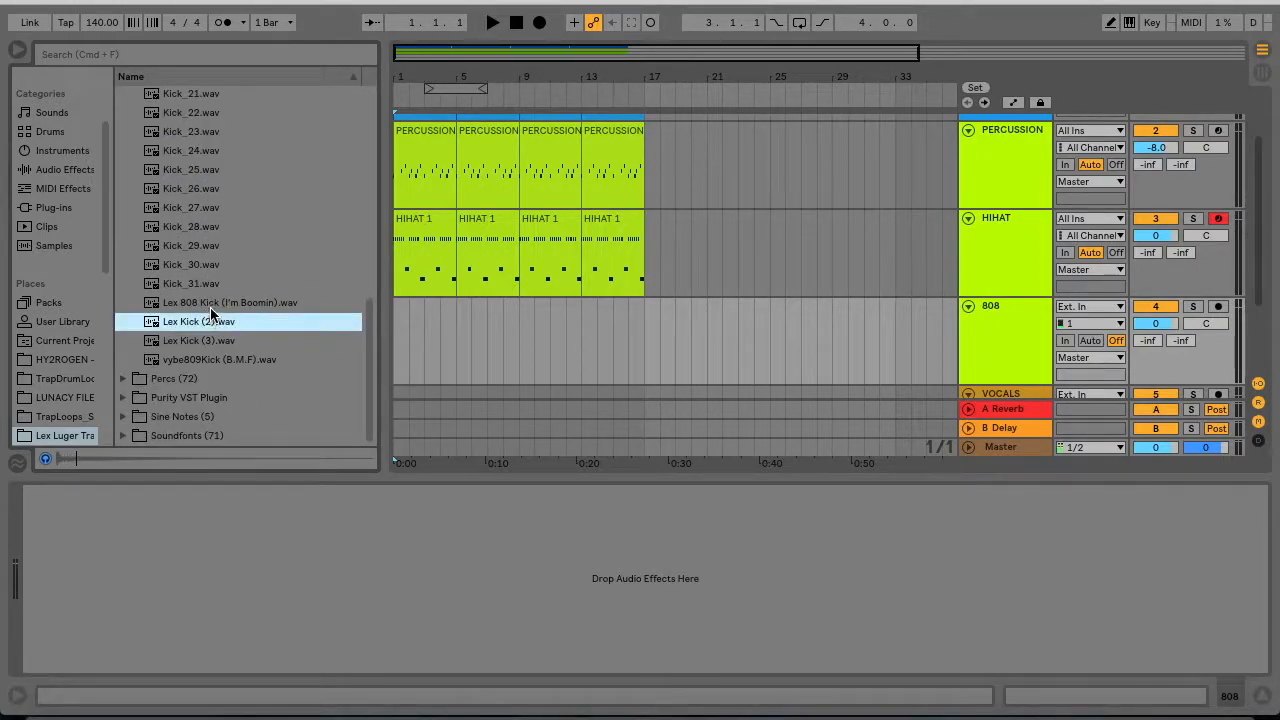
{"action": "left_click", "coordinate": [204, 340]}
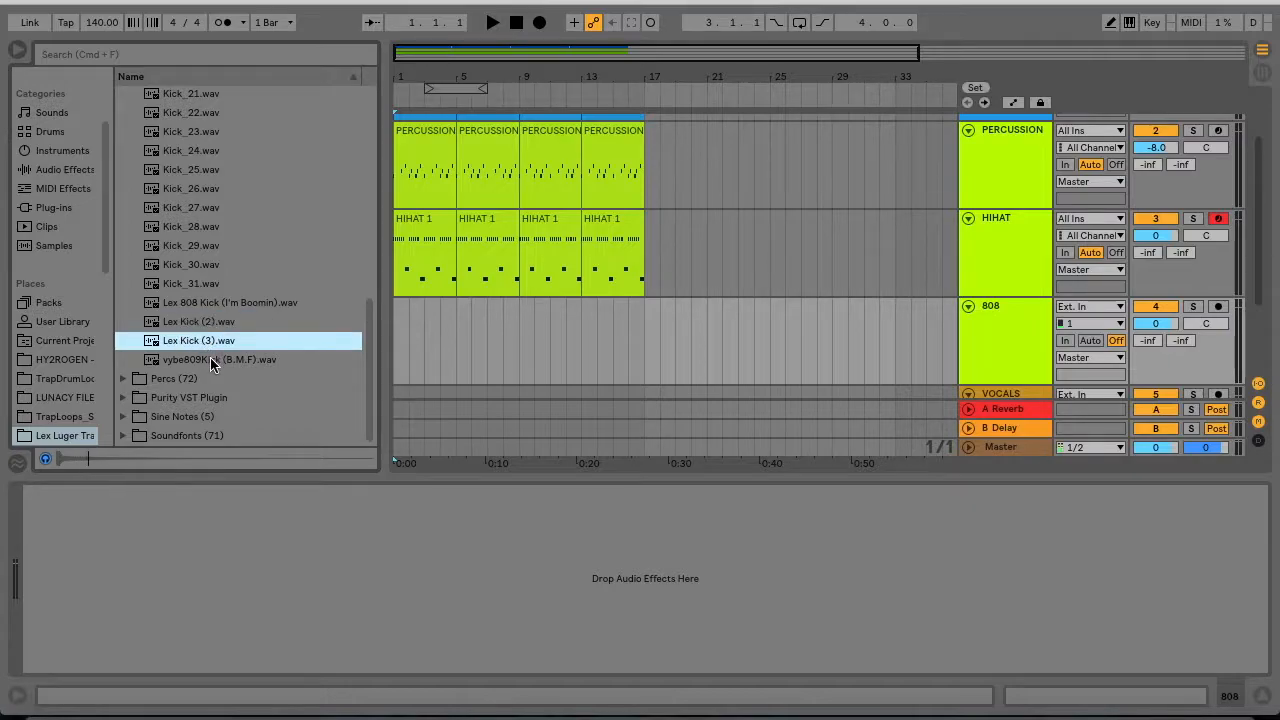
{"action": "left_click", "coordinate": [211, 356]}
{"action": "left_click", "coordinate": [220, 303]}
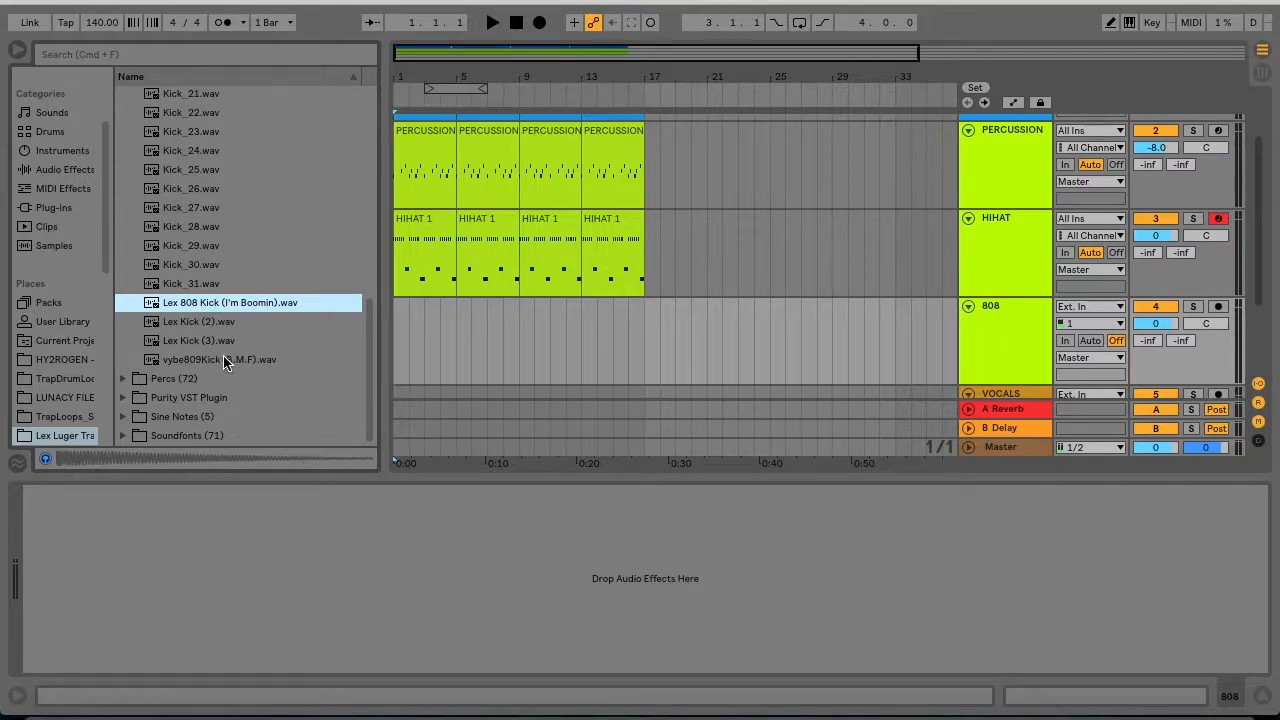
{"action": "left_click", "coordinate": [209, 341]}
{"action": "left_click", "coordinate": [211, 359]}
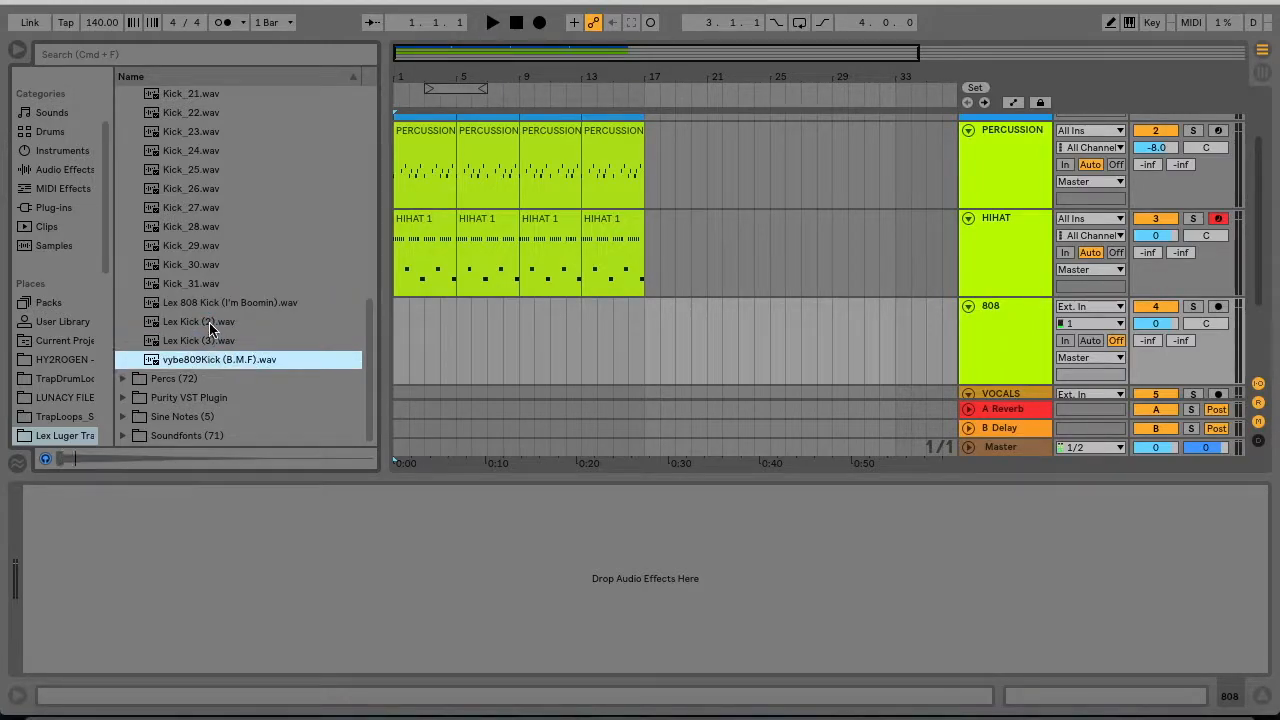
{"action": "left_click", "coordinate": [206, 322]}
{"action": "left_click", "coordinate": [226, 362]}
{"action": "left_click", "coordinate": [218, 301]}
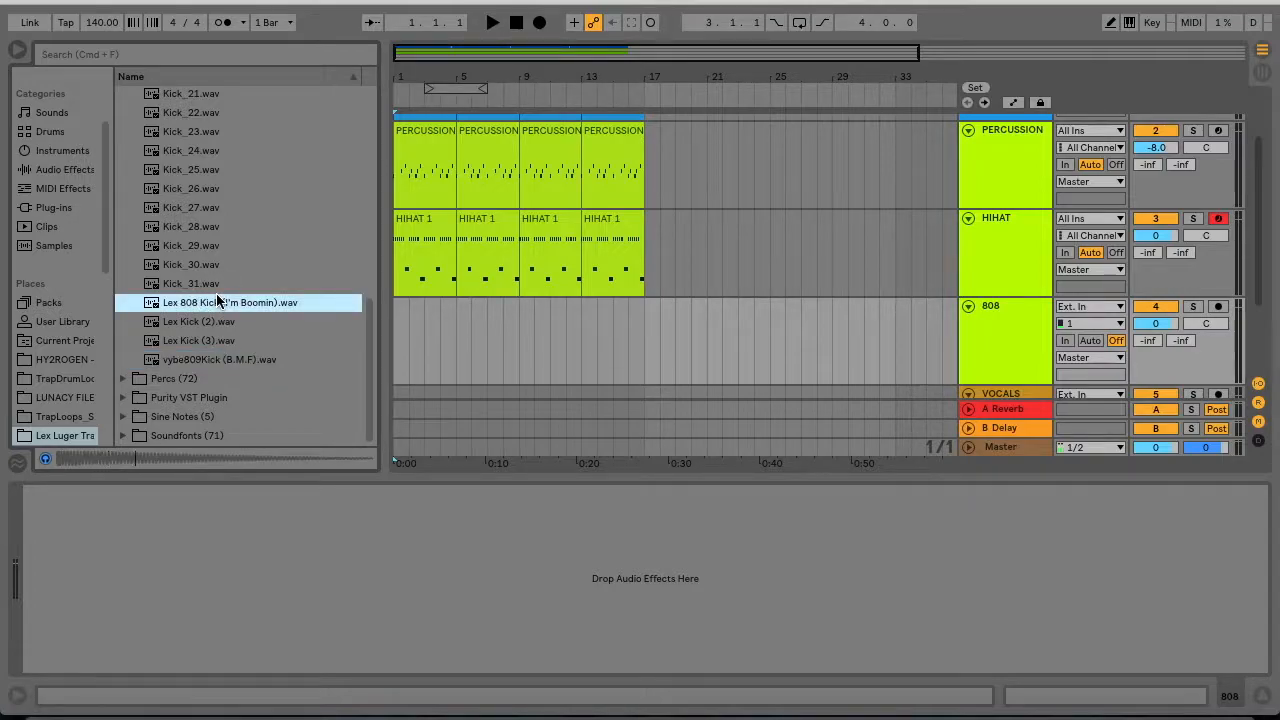
{"action": "left_click", "coordinate": [247, 362]}
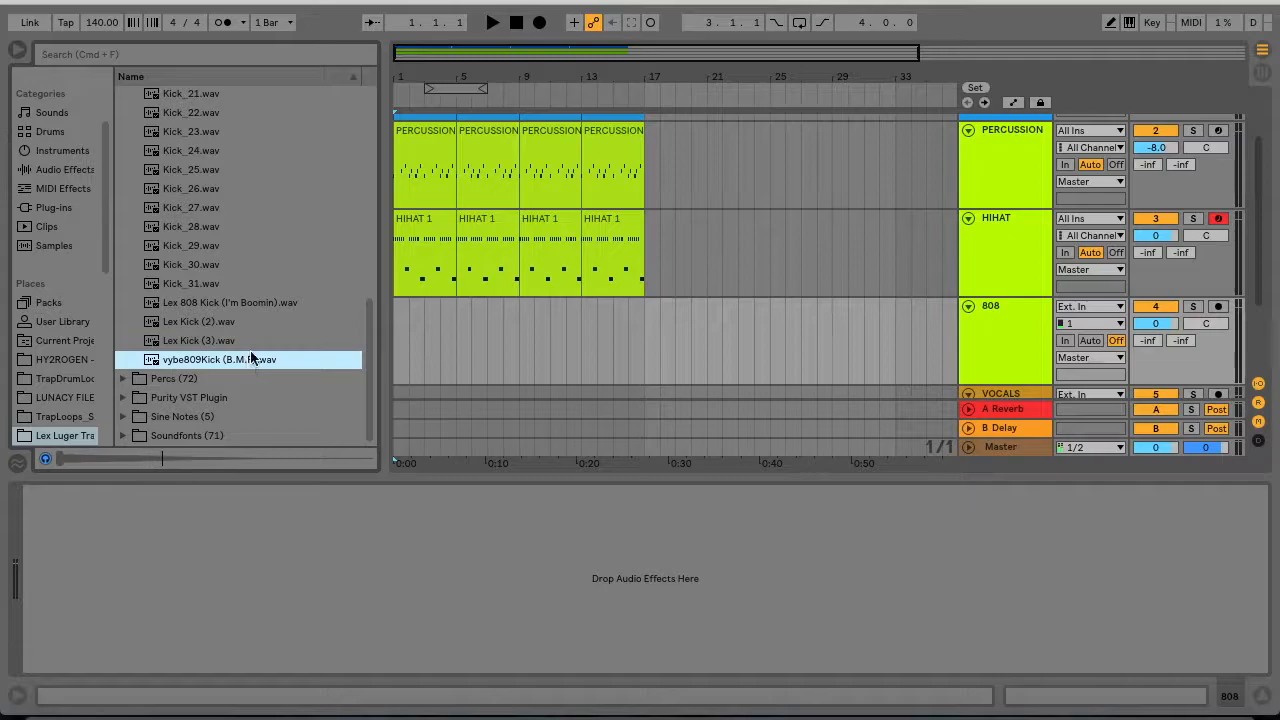
- Place the vybe809Kick (B.M.F) sample at bar 1 on the VOCALS track, solo that track and show its devices
{"action": "key", "text": "space"}
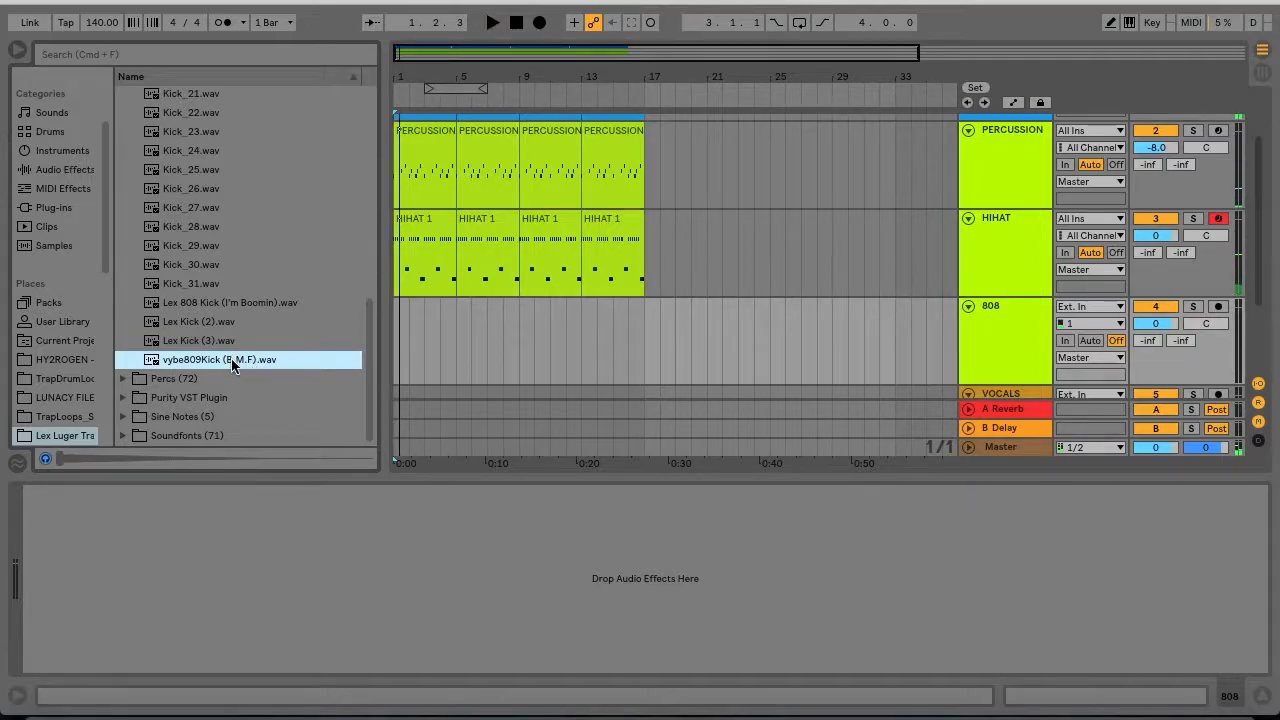
{"action": "scroll", "coordinate": [763, 320], "scroll_direction": "down", "scroll_amount": 3}
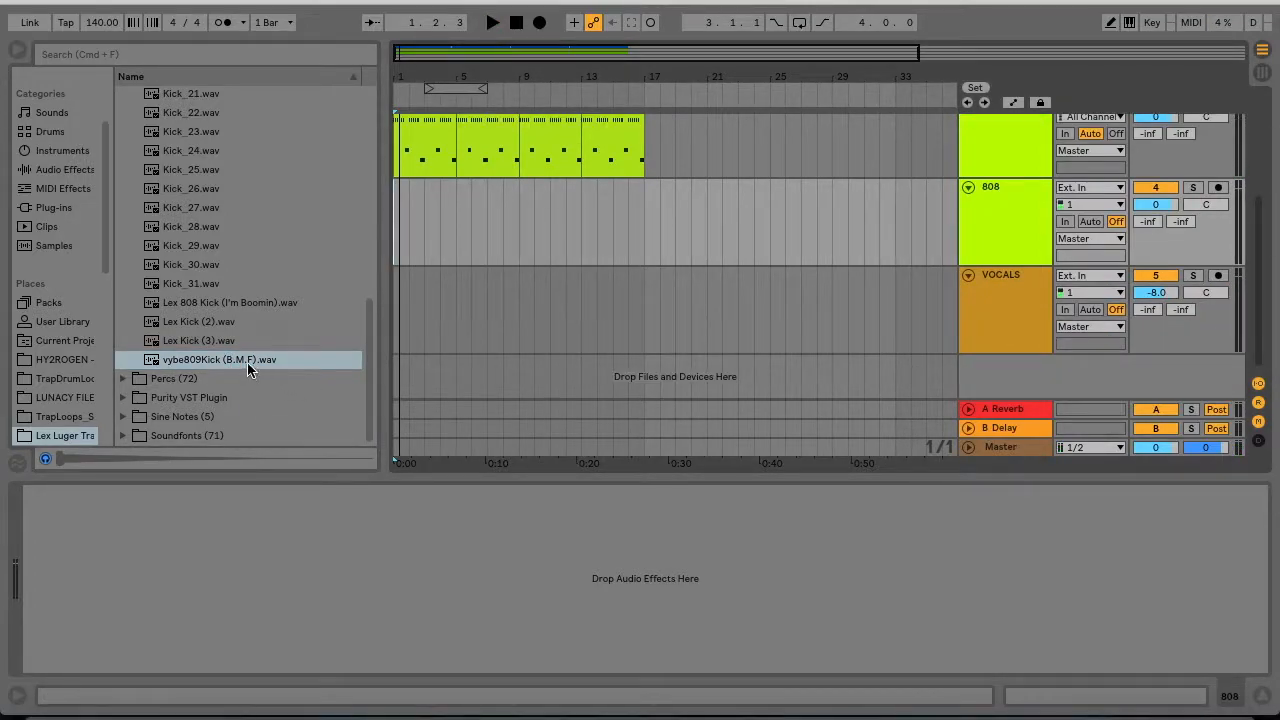
{"action": "left_click_drag", "start_coordinate": [175, 368], "coordinate": [397, 287]}
{"action": "scroll", "coordinate": [478, 272], "scroll_direction": "up", "scroll_amount": 1}
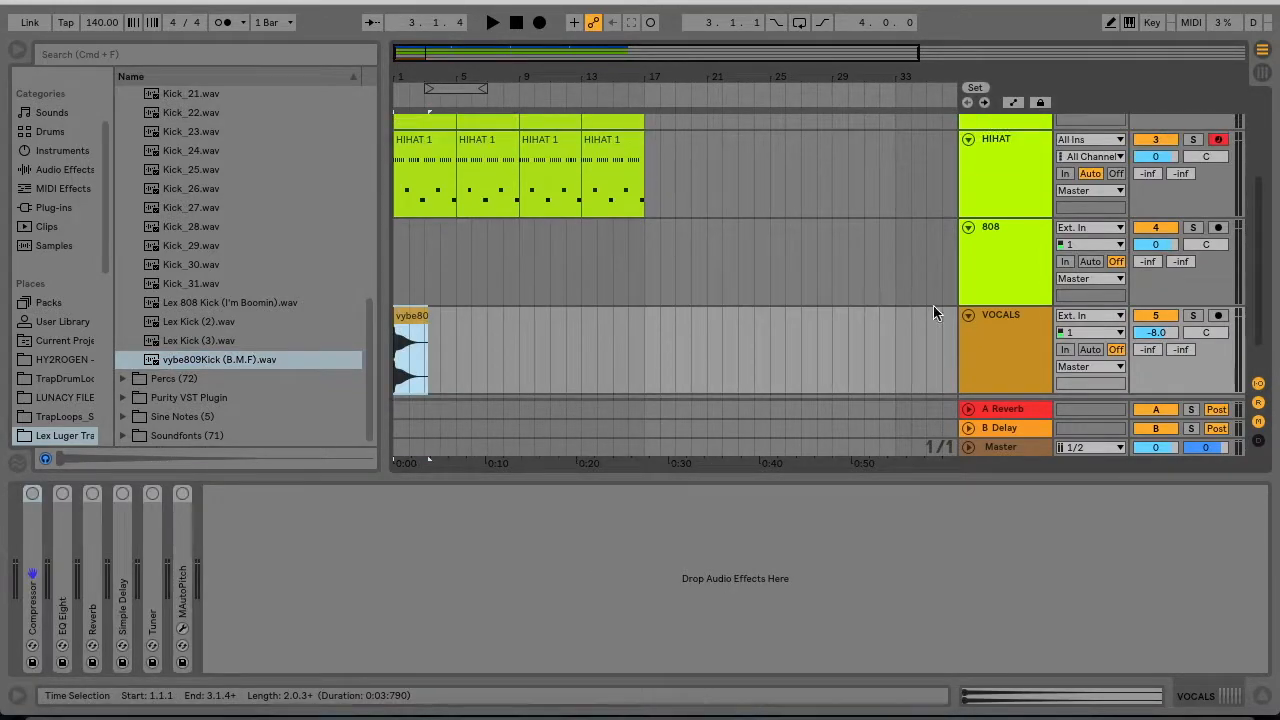
{"action": "left_click", "coordinate": [1192, 316]}
{"action": "double_click", "coordinate": [991, 327]}
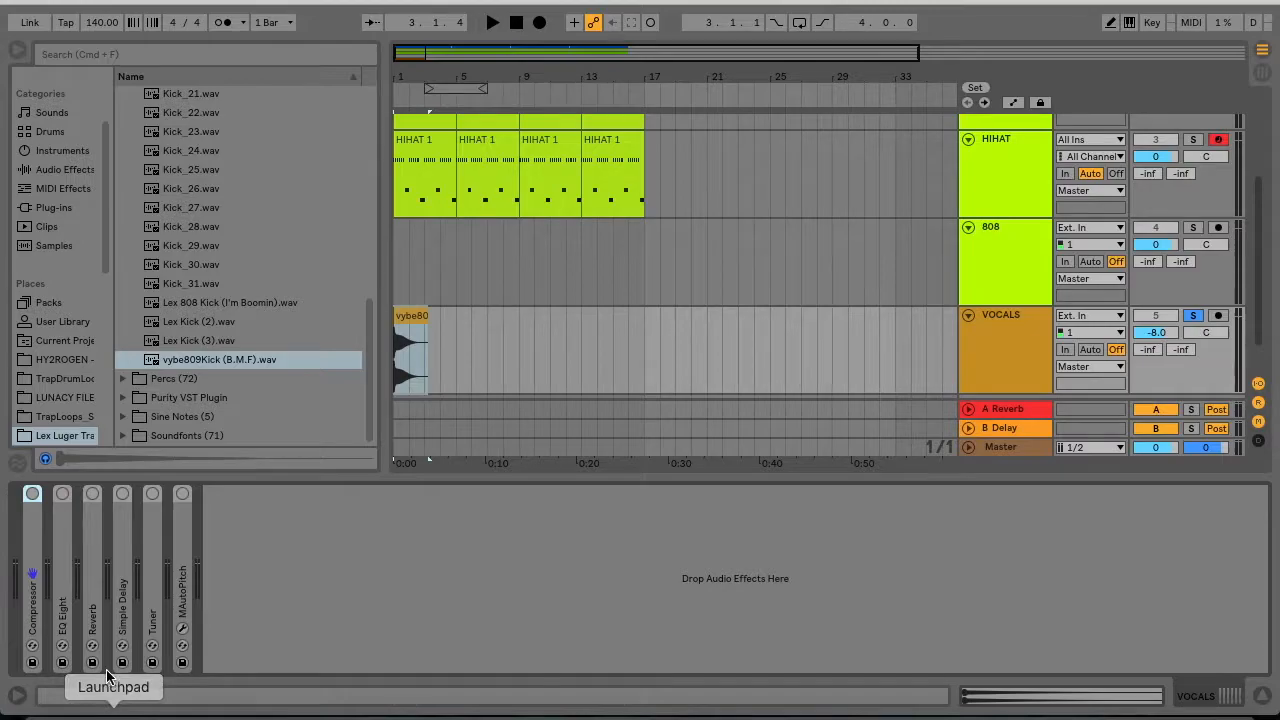
- Expand and enable the Tuner on the VOCALS track and play the kick sample through it
{"action": "left_click", "coordinate": [62, 607]}
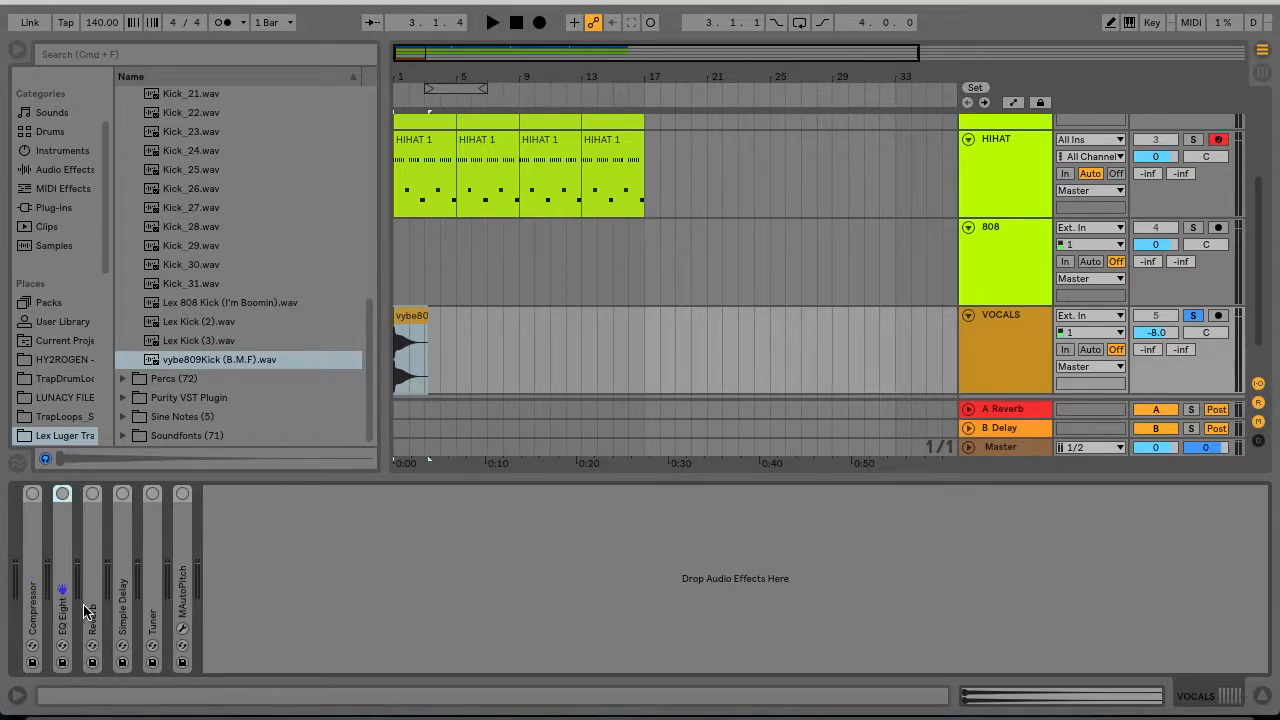
{"action": "left_click", "coordinate": [180, 600]}
{"action": "double_click", "coordinate": [150, 590]}
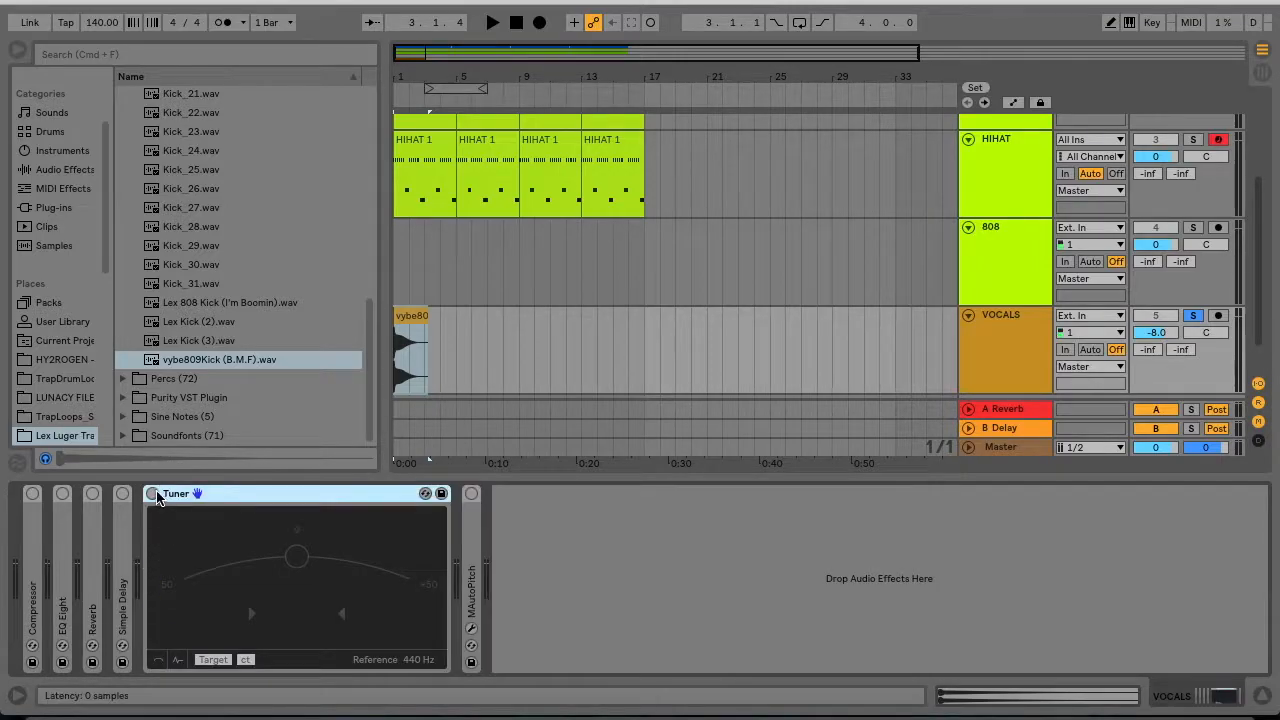
{"action": "key", "text": "space"}
- Open the kick clip on the VOCALS track, turn on Warp and transpose it by -1 st
{"action": "left_click", "coordinate": [409, 318]}
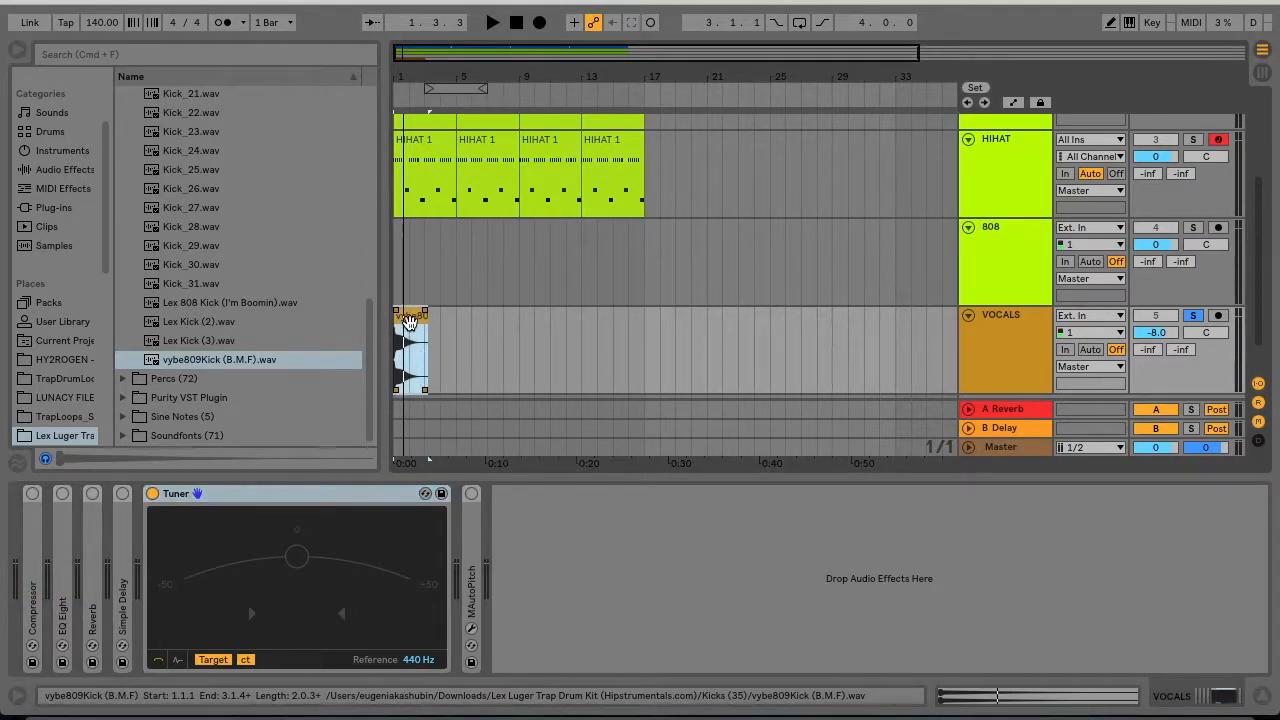
{"action": "double_click", "coordinate": [409, 320]}
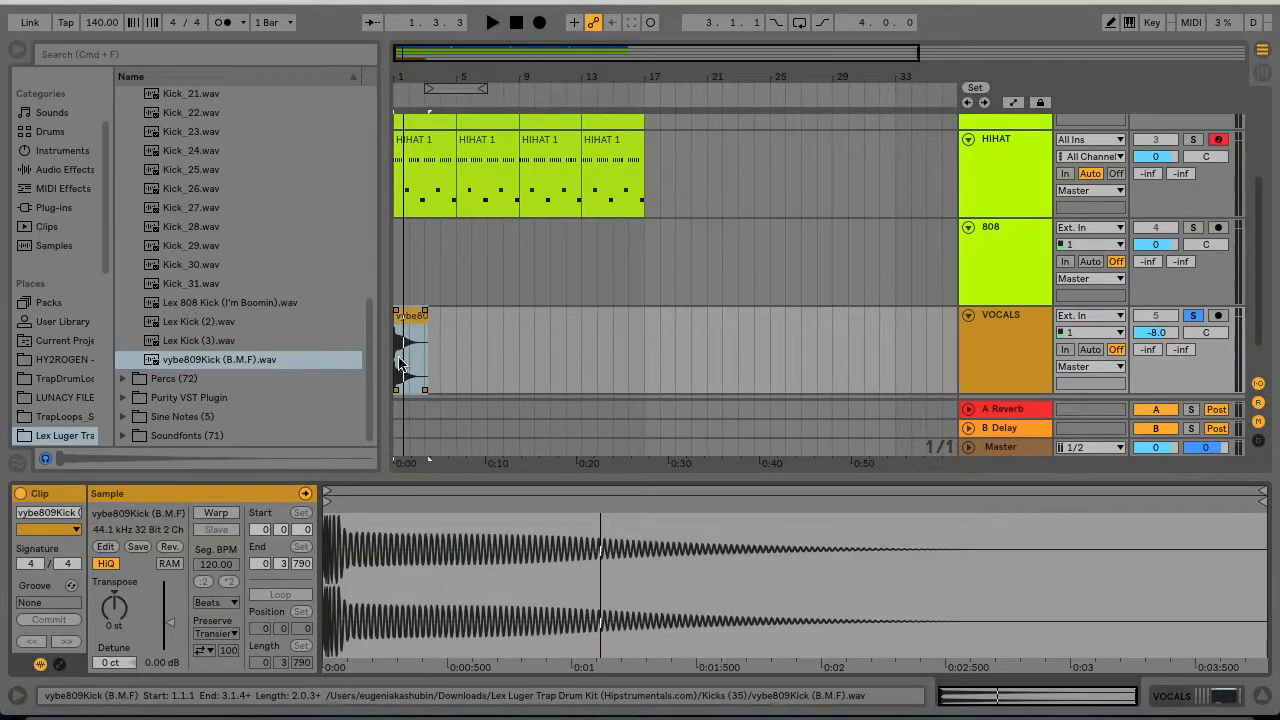
{"action": "left_click", "coordinate": [222, 515]}
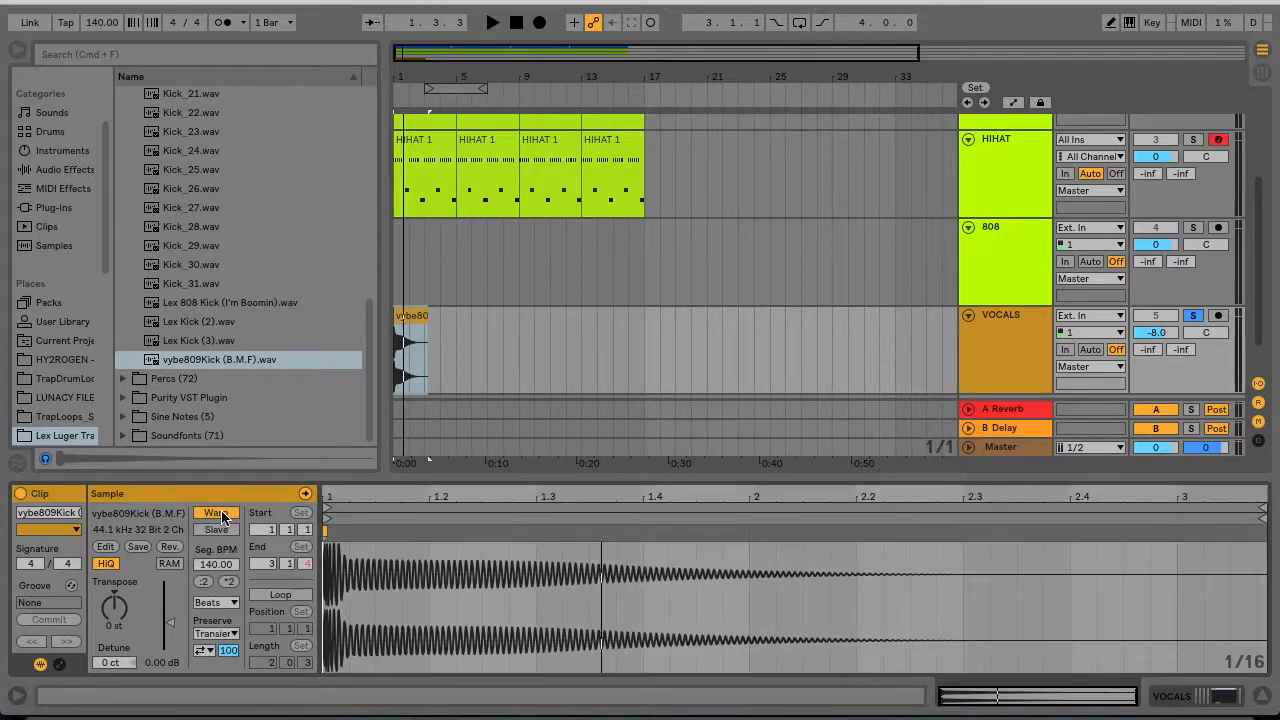
{"action": "left_click", "coordinate": [115, 608]}
{"action": "type", "text": "-1"}
{"action": "key", "text": "Return"}
{"action": "key", "text": "space"}
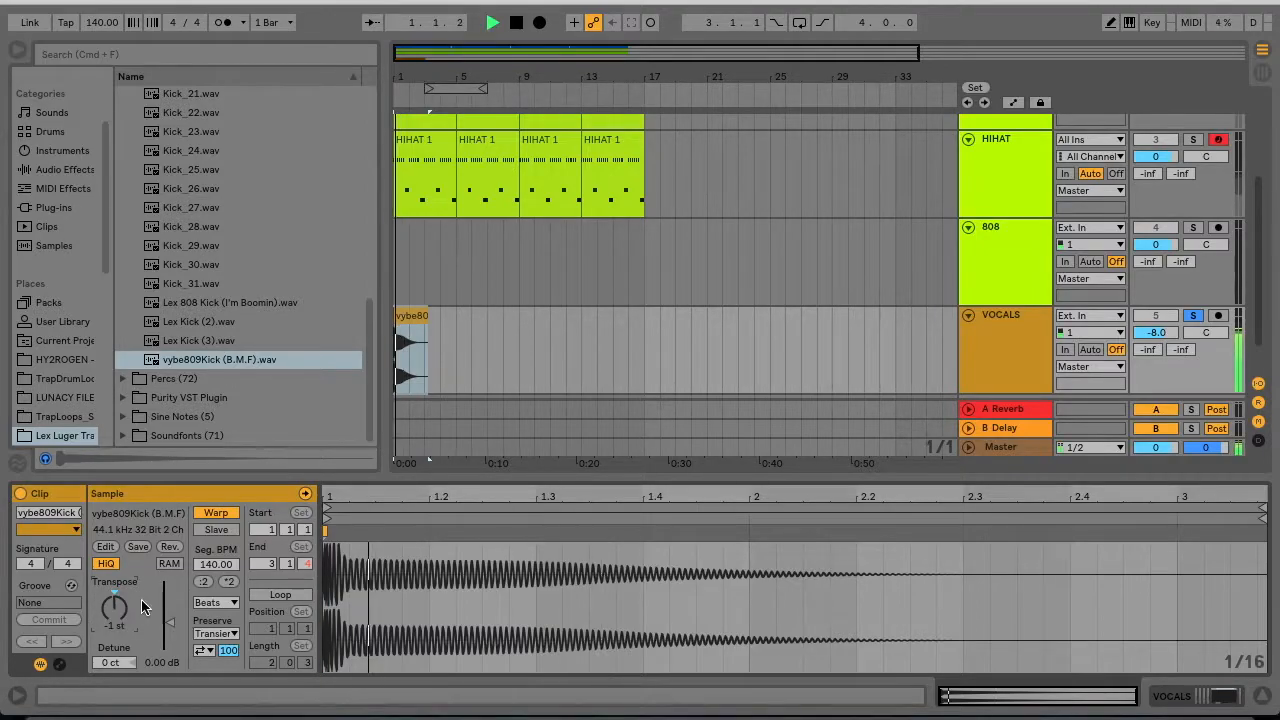
- Play the transposed kick and check its pitch in the VOCALS track's Tuner
{"action": "key", "text": "space"}
{"action": "key", "text": "space"}
{"action": "key", "text": "space"}
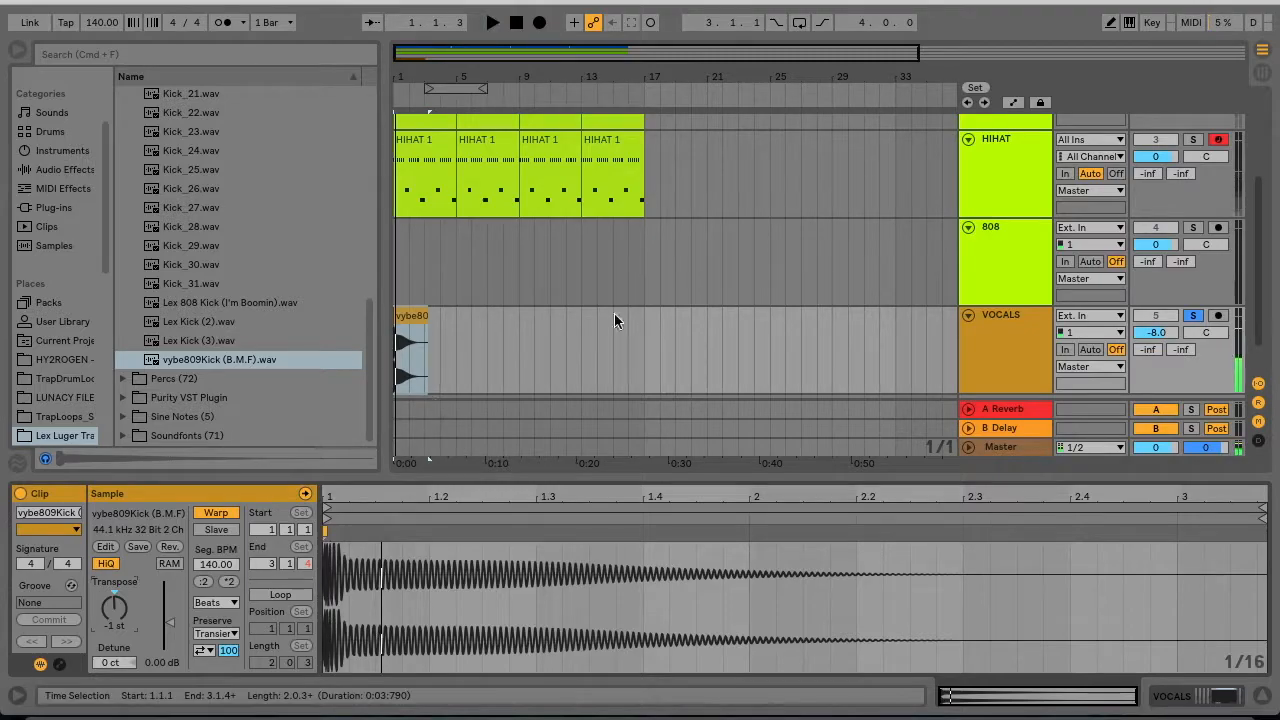
{"action": "left_click", "coordinate": [1036, 334]}
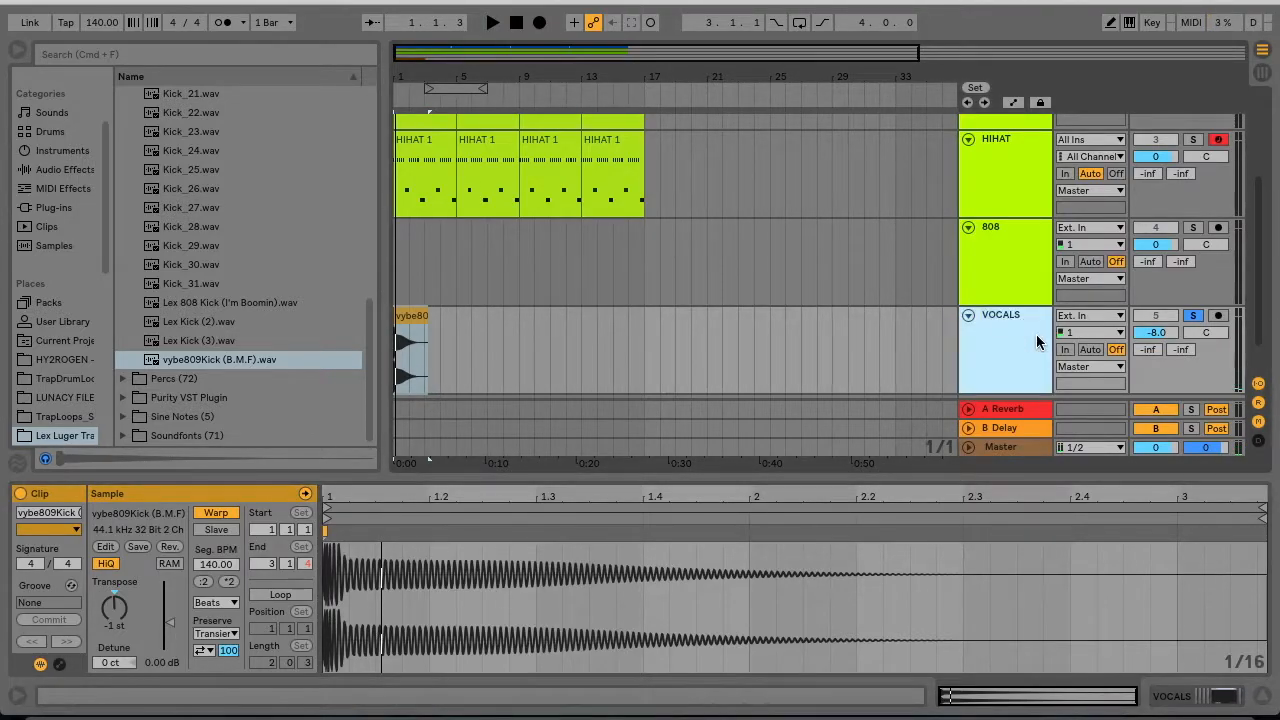
{"action": "key", "text": "space"}
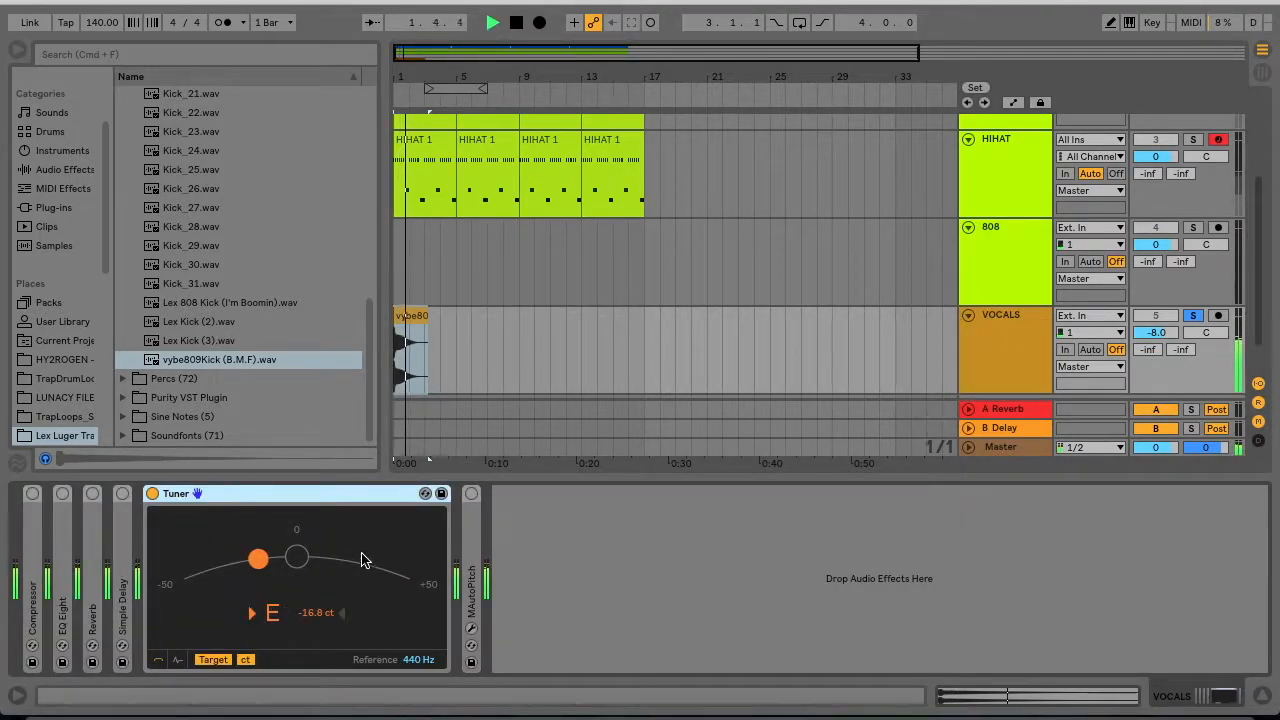
{"action": "key", "text": "space"}
- Move the kick clip to bar 1 of the 808 track, unsolo VOCALS, disarm HIHAT and play the beat
{"action": "left_click_drag", "start_coordinate": [405, 320], "coordinate": [401, 283]}
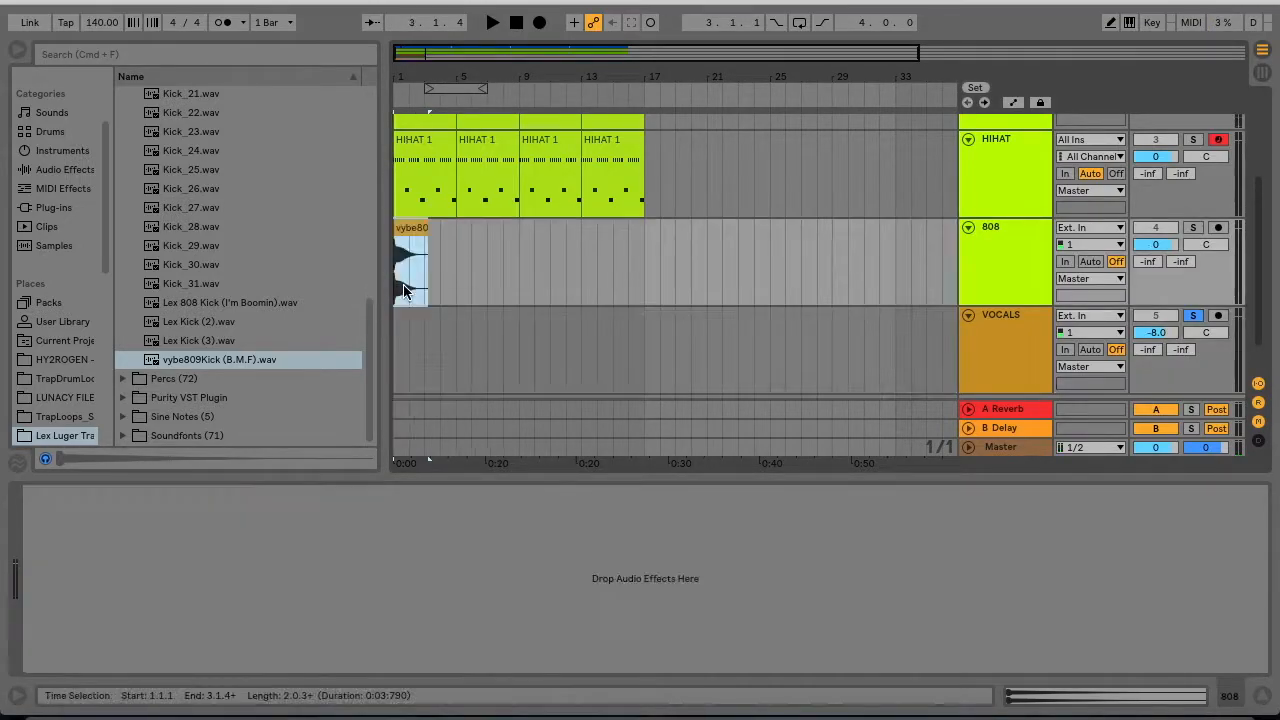
{"action": "key", "text": "space"}
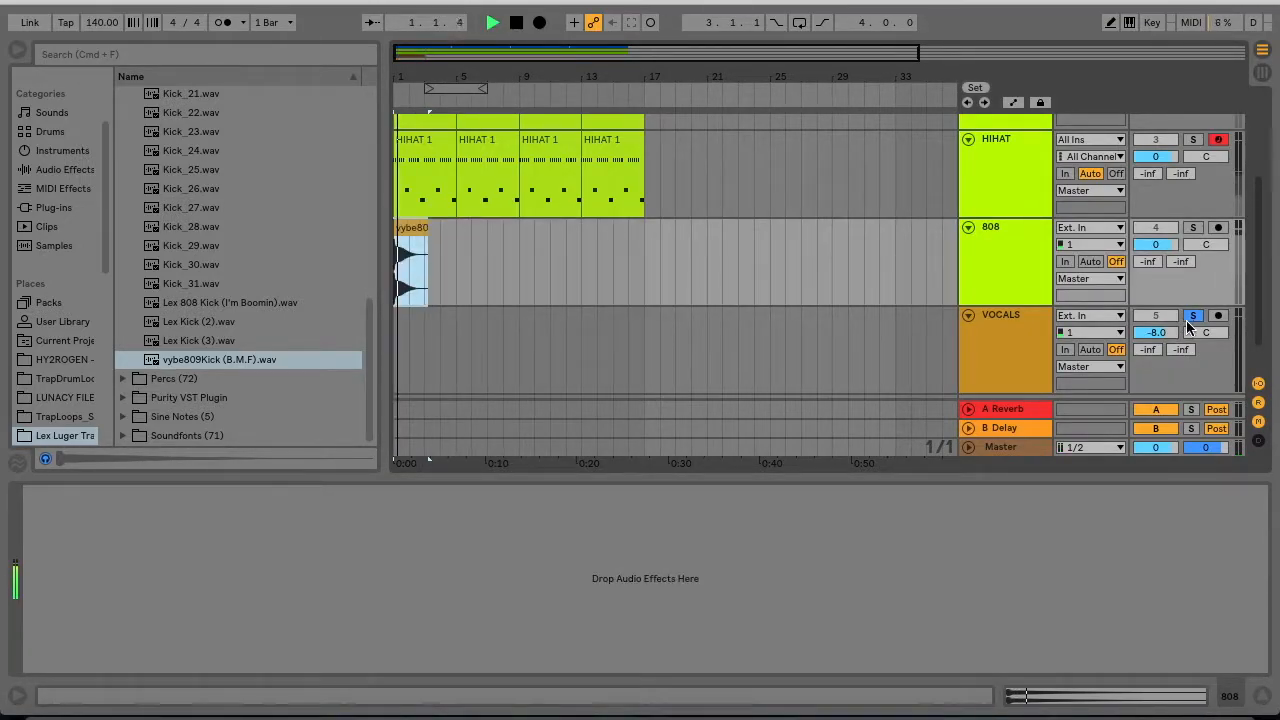
{"action": "left_click", "coordinate": [1193, 317]}
{"action": "key", "text": "space"}
{"action": "left_click", "coordinate": [1220, 140]}
{"action": "key", "text": "space"}
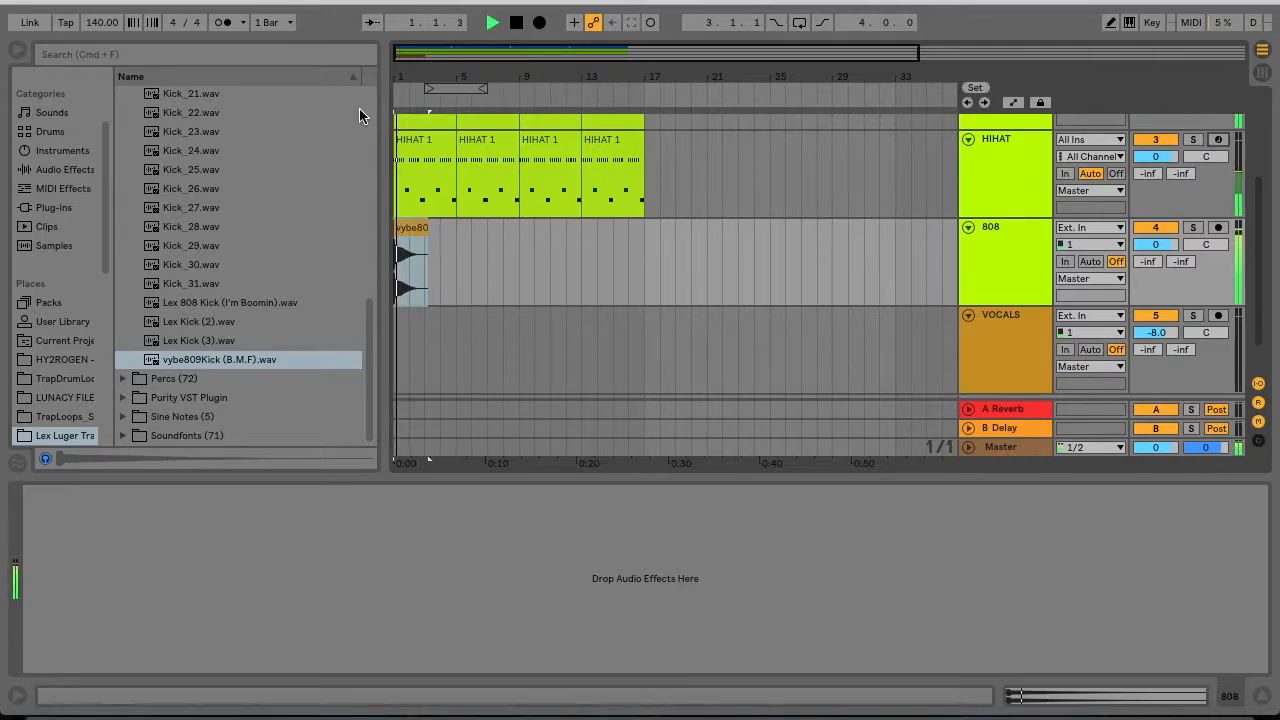
{"action": "key", "text": "space"}
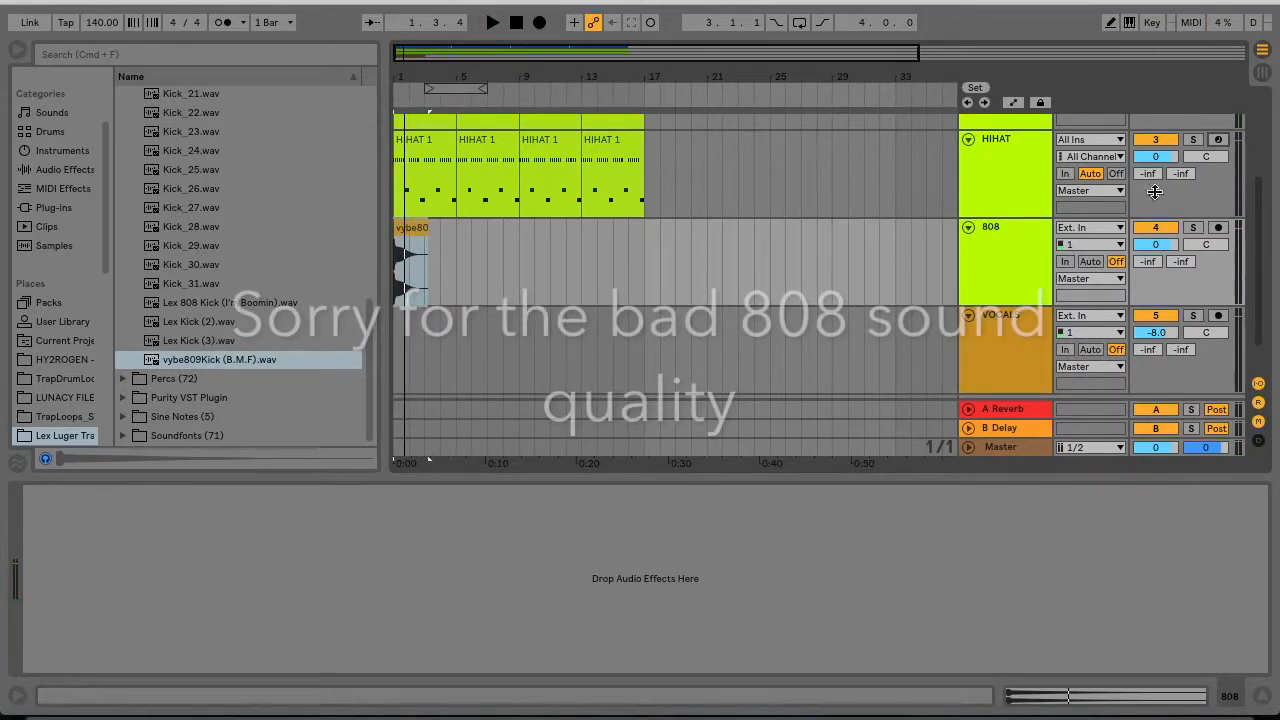
- Set the HIHAT and 808 track volumes to -8 dB each
{"action": "scroll", "coordinate": [1154, 211], "scroll_direction": "up", "scroll_amount": 3}
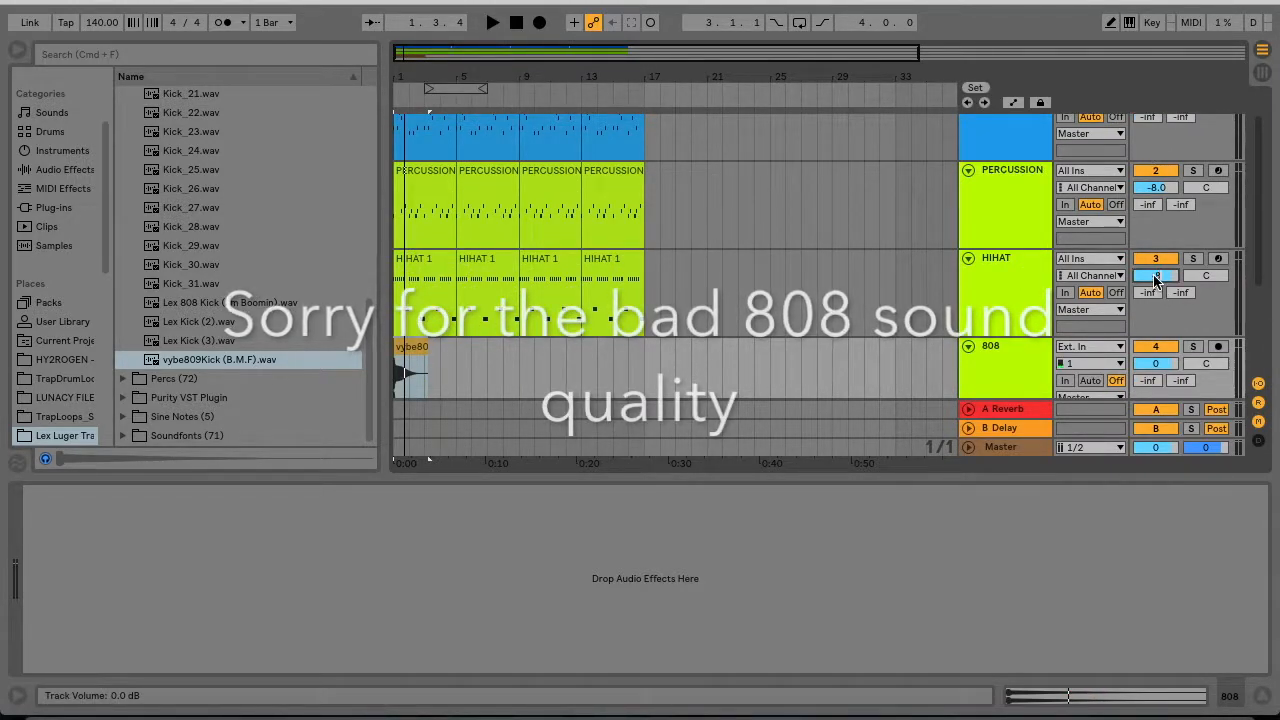
{"action": "key", "text": "Return"}
{"action": "key", "text": "space"}
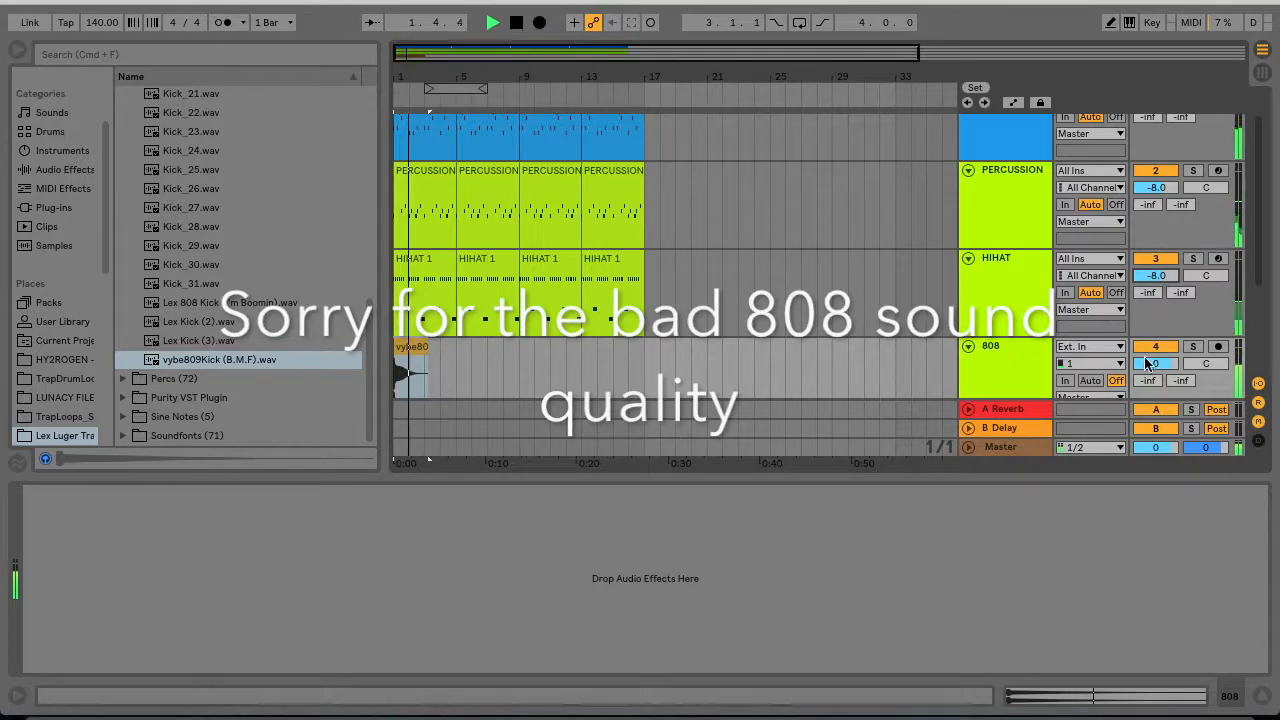
{"action": "type", "text": "-"}
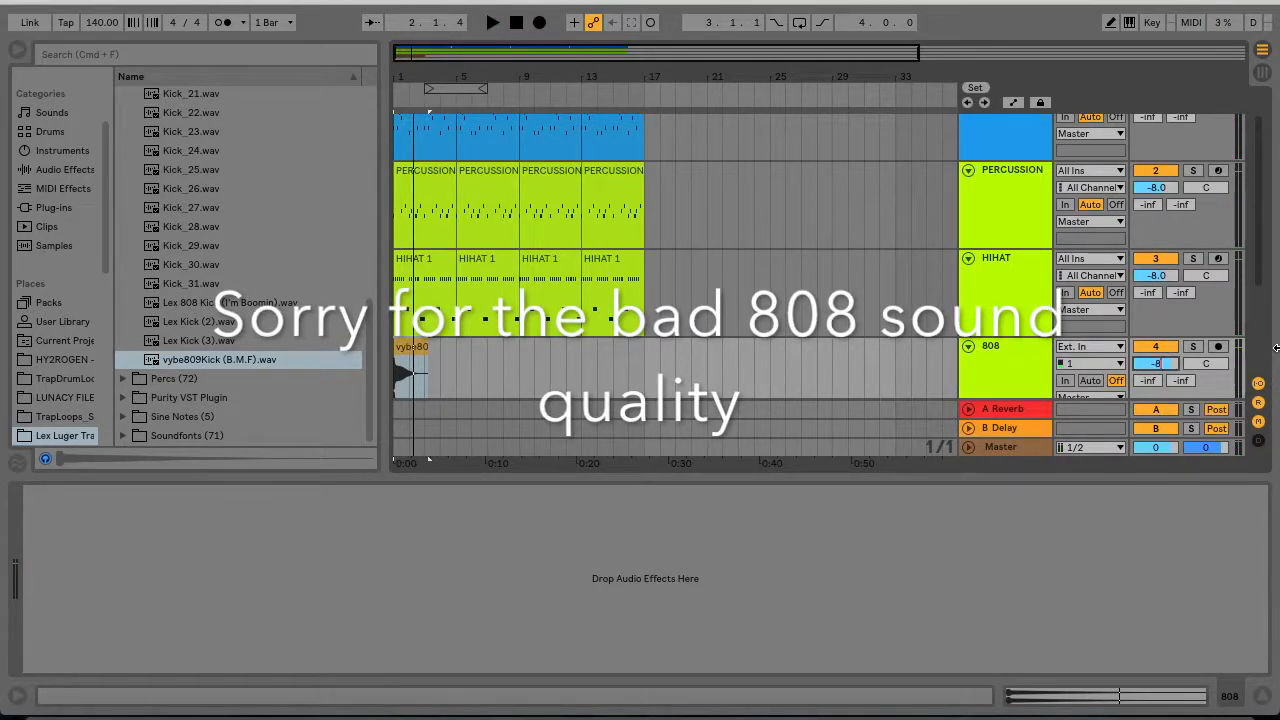
{"action": "type", "text": "8"}
{"action": "key", "text": "Return"}
- Shorten the 808 clip to one bar and duplicate it into bar 2
{"action": "scroll", "coordinate": [483, 298], "scroll_direction": "down", "scroll_amount": 3}
{"action": "key", "text": "space"}
{"action": "key", "text": "space"}
{"action": "left_click_drag", "start_coordinate": [427, 264], "coordinate": [411, 264]}
{"action": "left_click", "coordinate": [412, 265]}
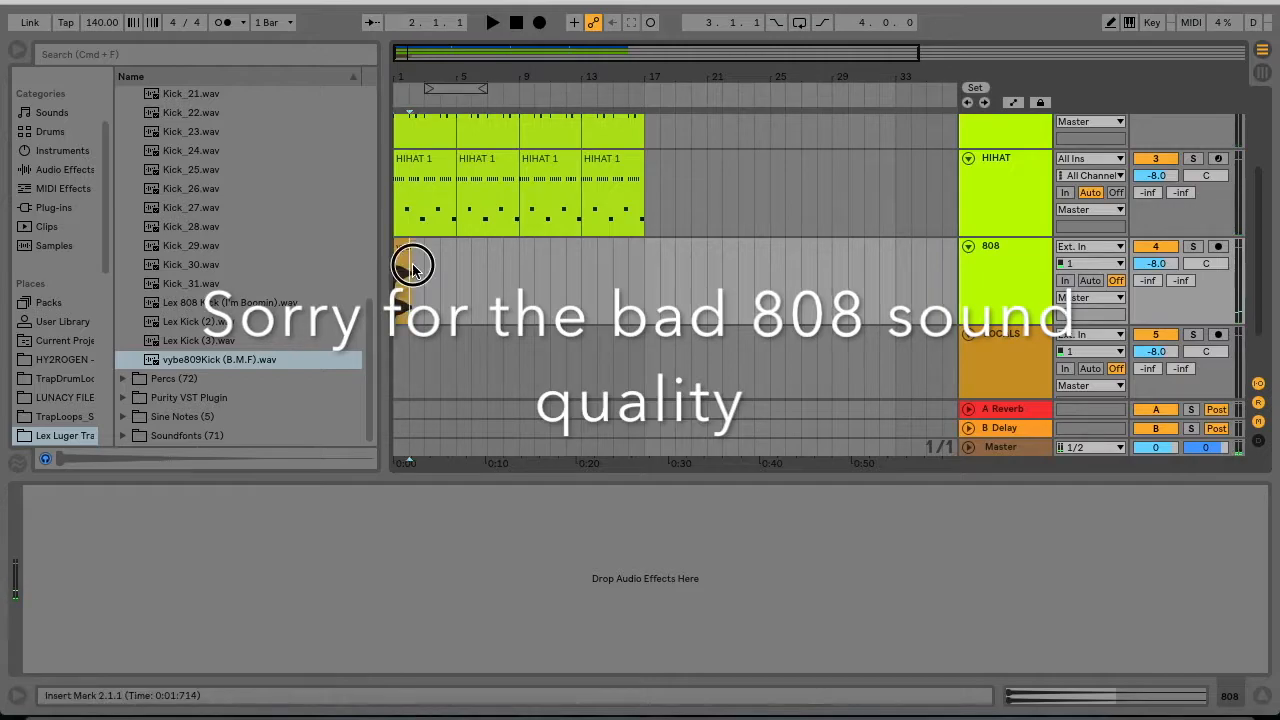
{"action": "left_click_drag", "start_coordinate": [459, 79], "coordinate": [459, 118]}
{"action": "left_click", "coordinate": [443, 295]}
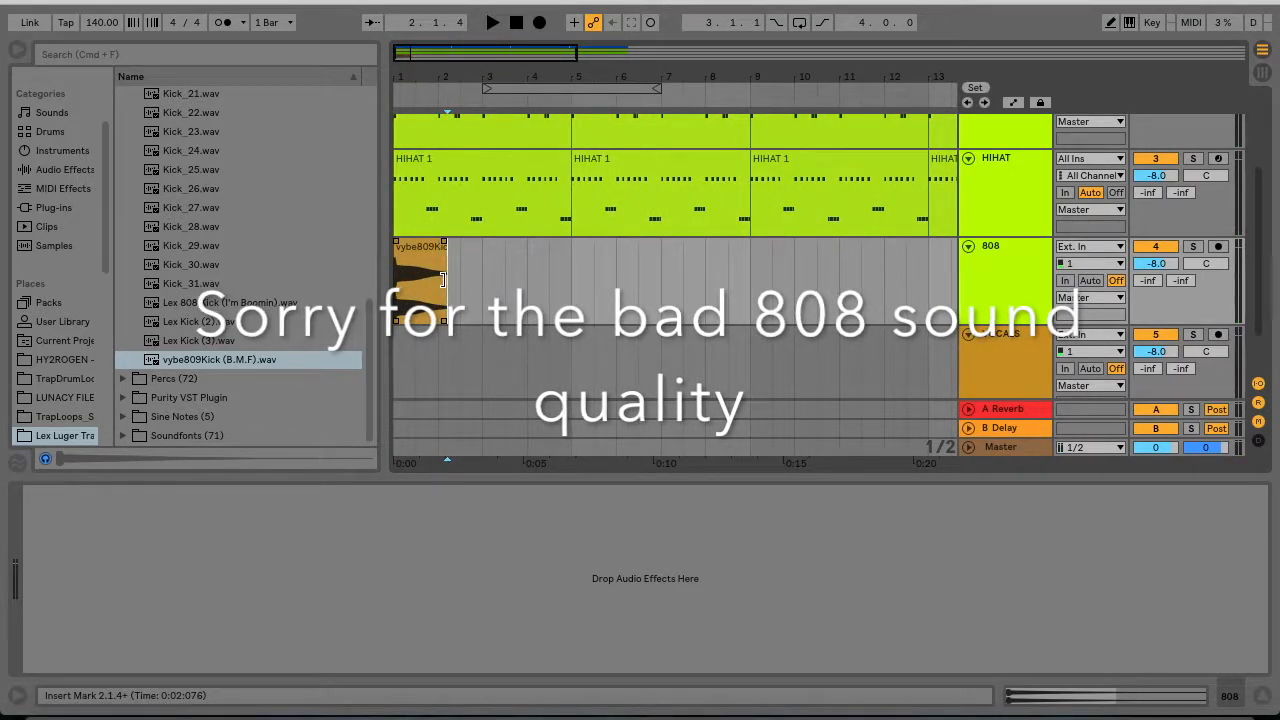
{"action": "left_click", "coordinate": [446, 287]}
{"action": "key", "text": "super+d"}
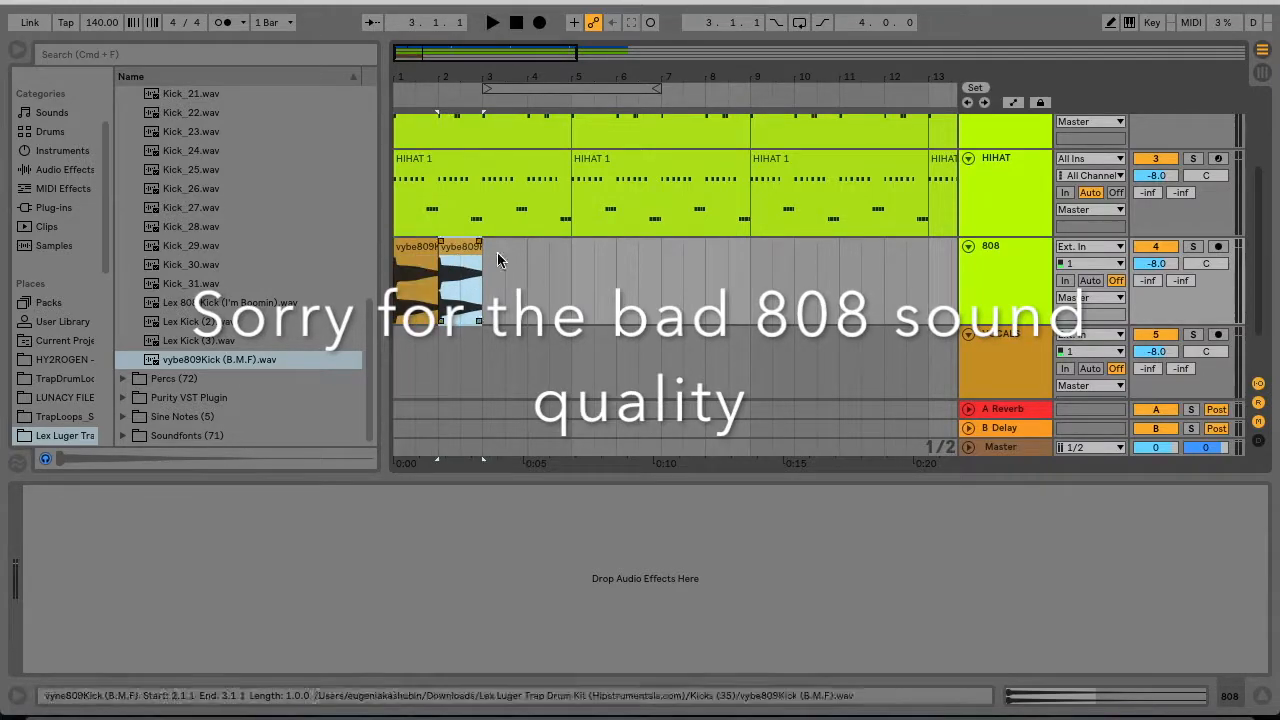
- Play the beat from bar 1 to hear the two 808 clips with the other tracks
{"action": "left_click", "coordinate": [396, 365]}
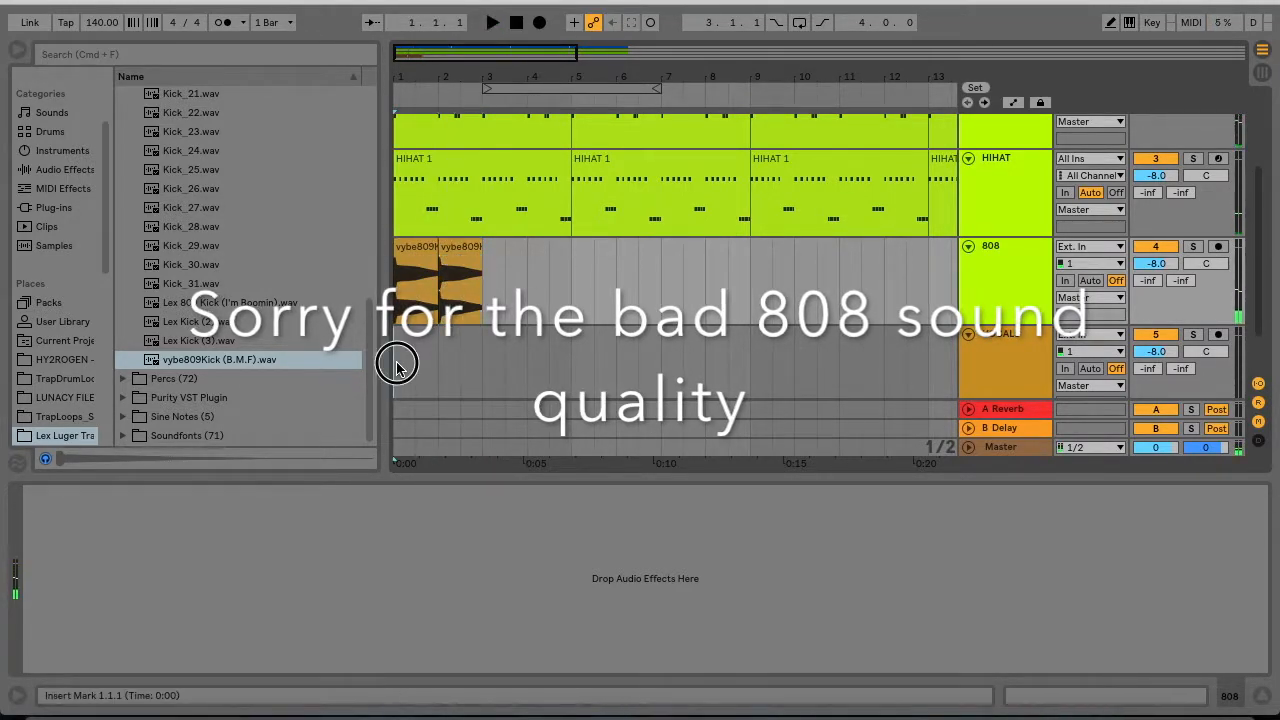
{"action": "key", "text": "space"}
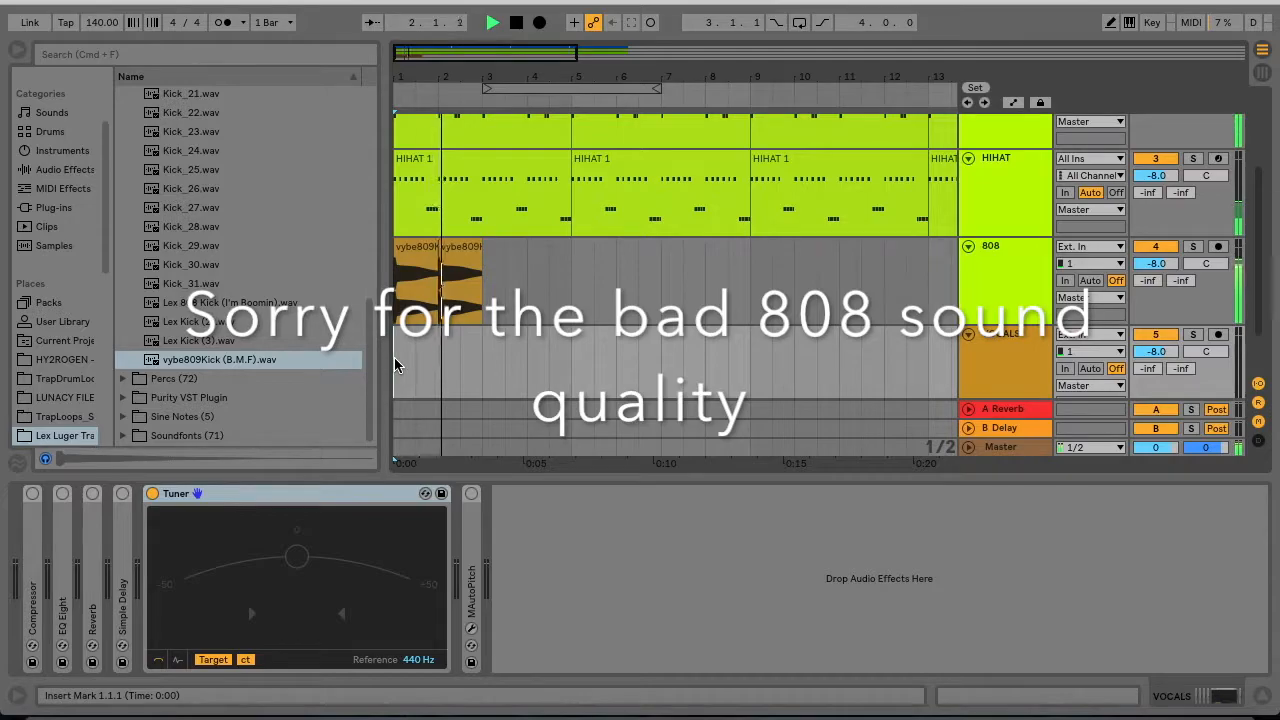
{"action": "key", "text": "space"}
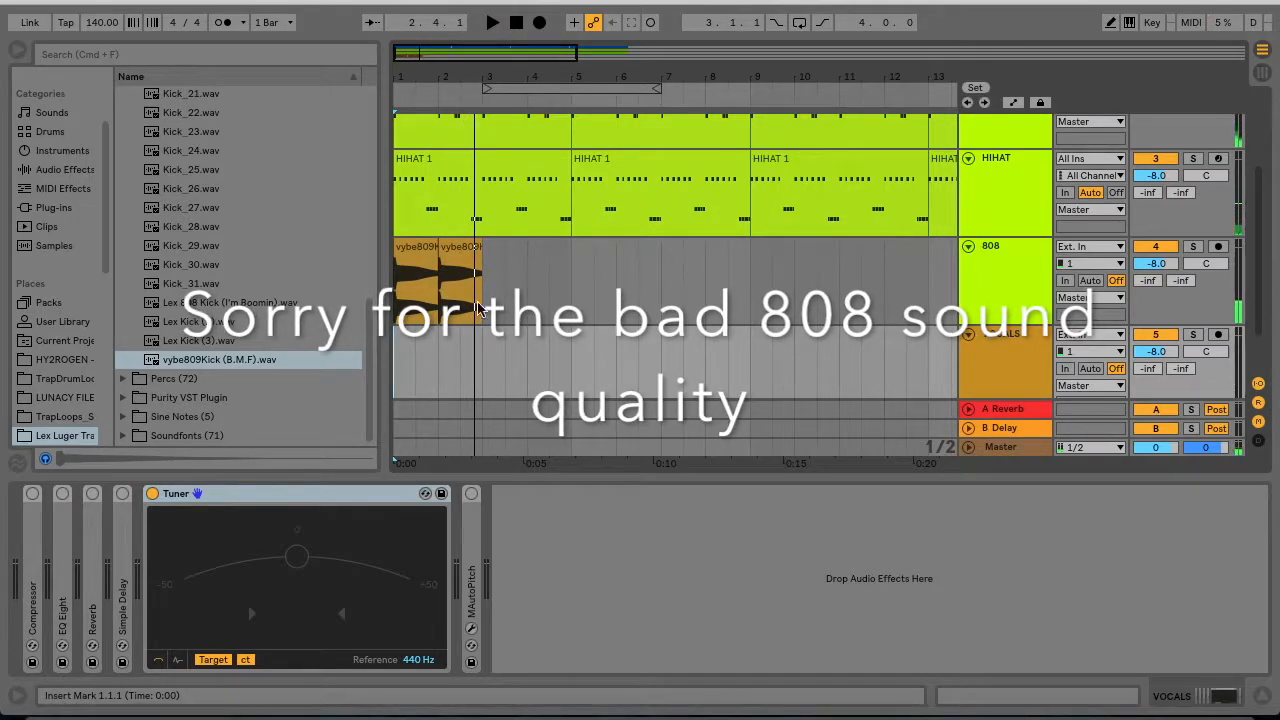
{"action": "key", "text": "space"}
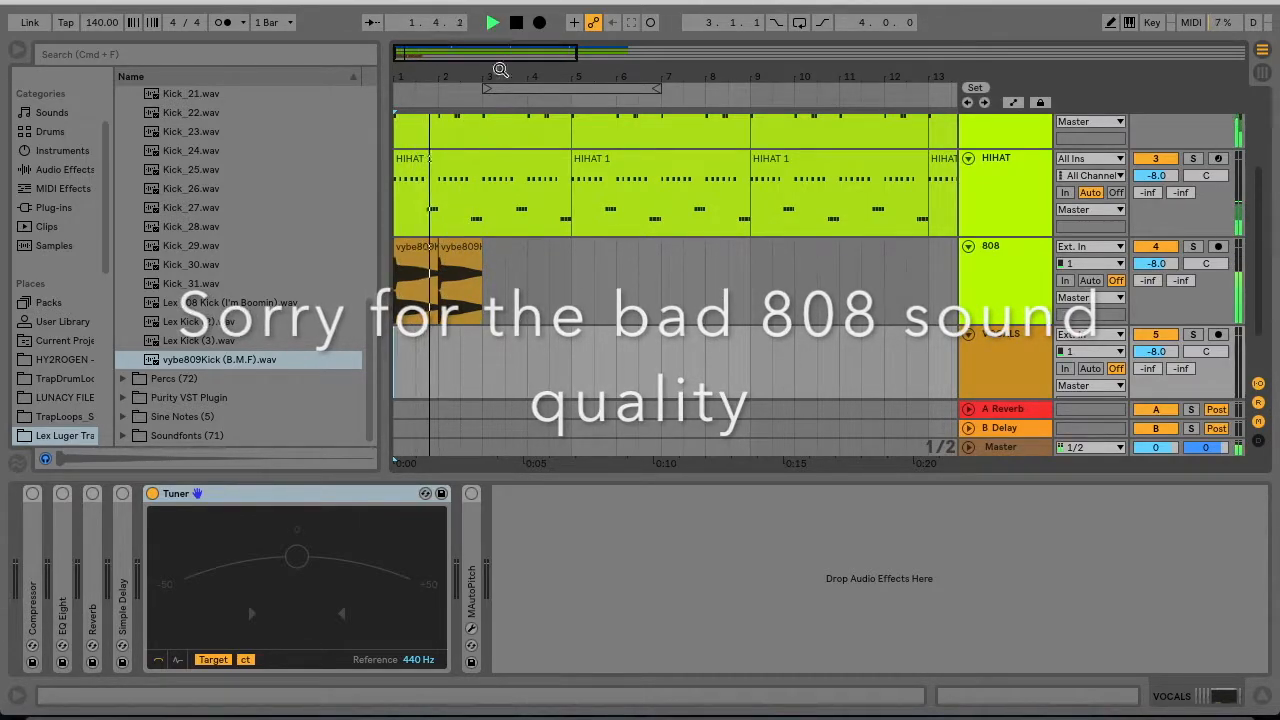
{"action": "key", "text": "space"}
- Extend the 808 pattern to six clips of varying lengths up to bar 5 and play it back
{"action": "left_click_drag", "start_coordinate": [496, 81], "coordinate": [555, 79]}
{"action": "left_click", "coordinate": [530, 307]}
{"action": "left_click_drag", "start_coordinate": [530, 307], "coordinate": [514, 307]}
{"action": "key", "text": "space"}
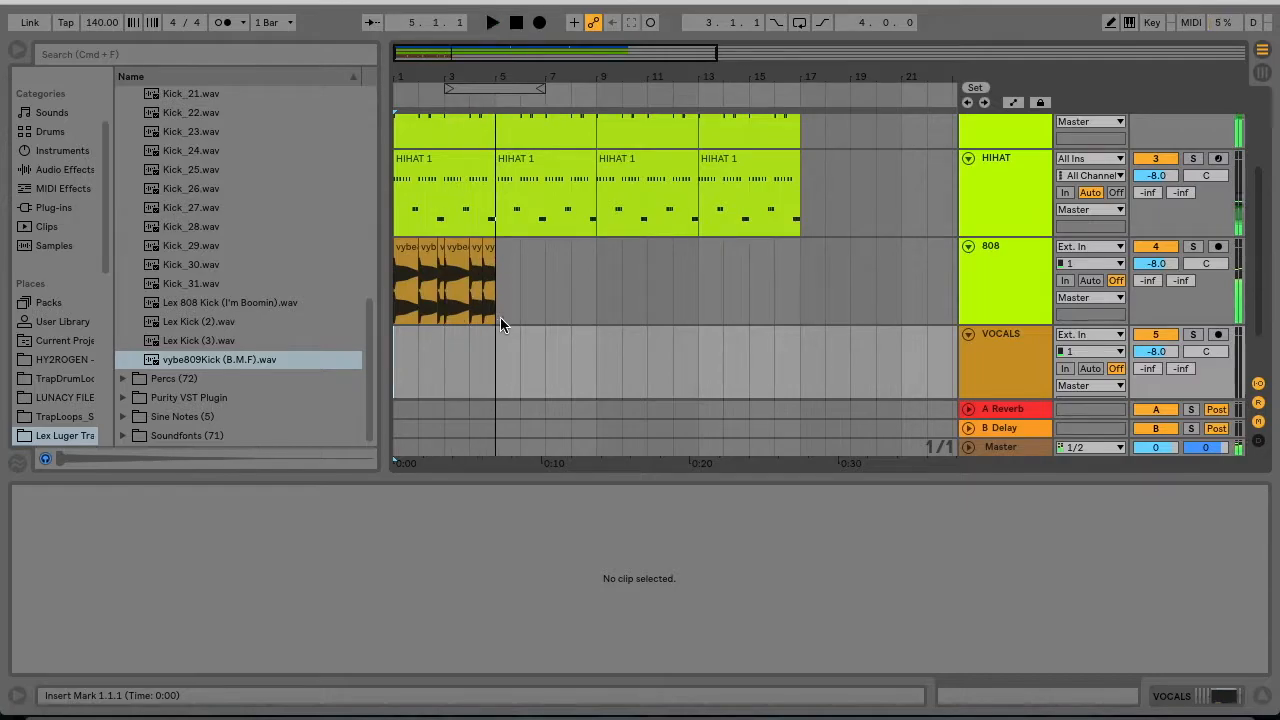
- Duplicate the four-bar 808 pattern three times so it fills the track up to bar 17
{"action": "left_click_drag", "start_coordinate": [500, 317], "coordinate": [391, 286]}
{"action": "key", "text": "super+d"}
{"action": "key", "text": "super+d"}
{"action": "key", "text": "super+d"}
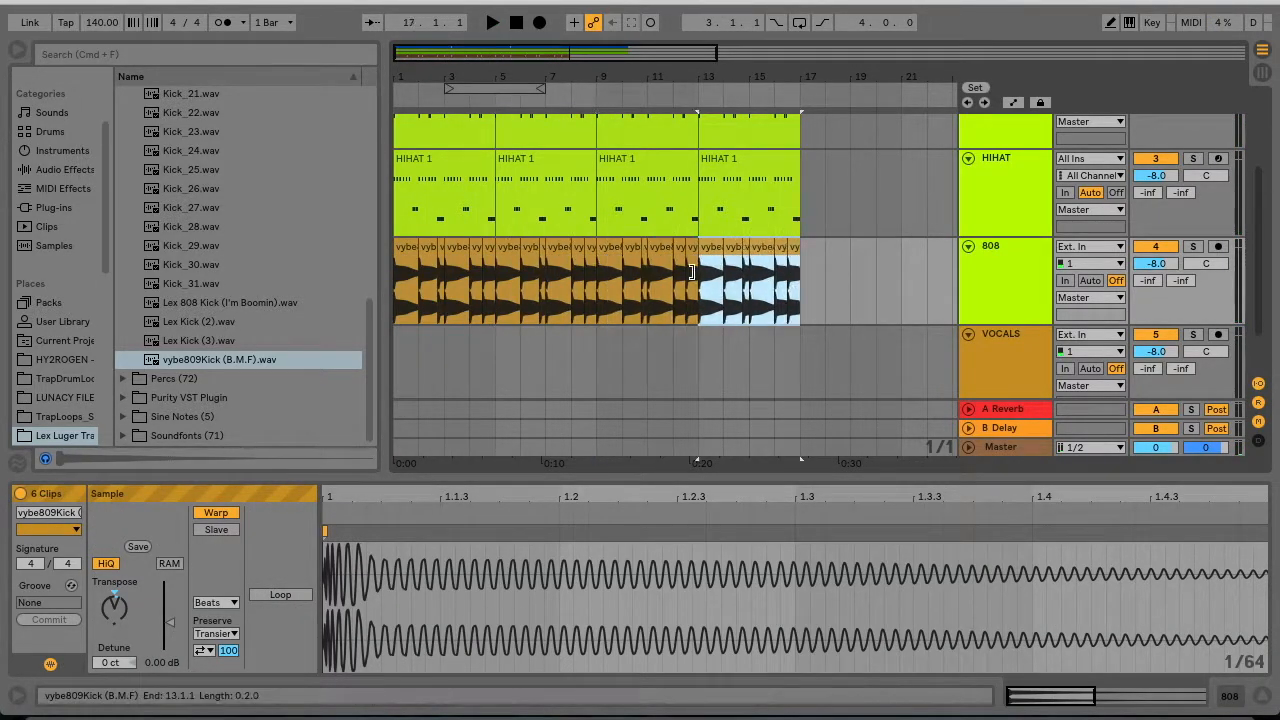
- Play the whole arrangement from bar 1 to bar 17 with the repeated 808 pattern
{"action": "scroll", "coordinate": [531, 347], "scroll_direction": "up", "scroll_amount": 3}
{"action": "scroll", "coordinate": [531, 347], "scroll_direction": "down", "scroll_amount": 3}
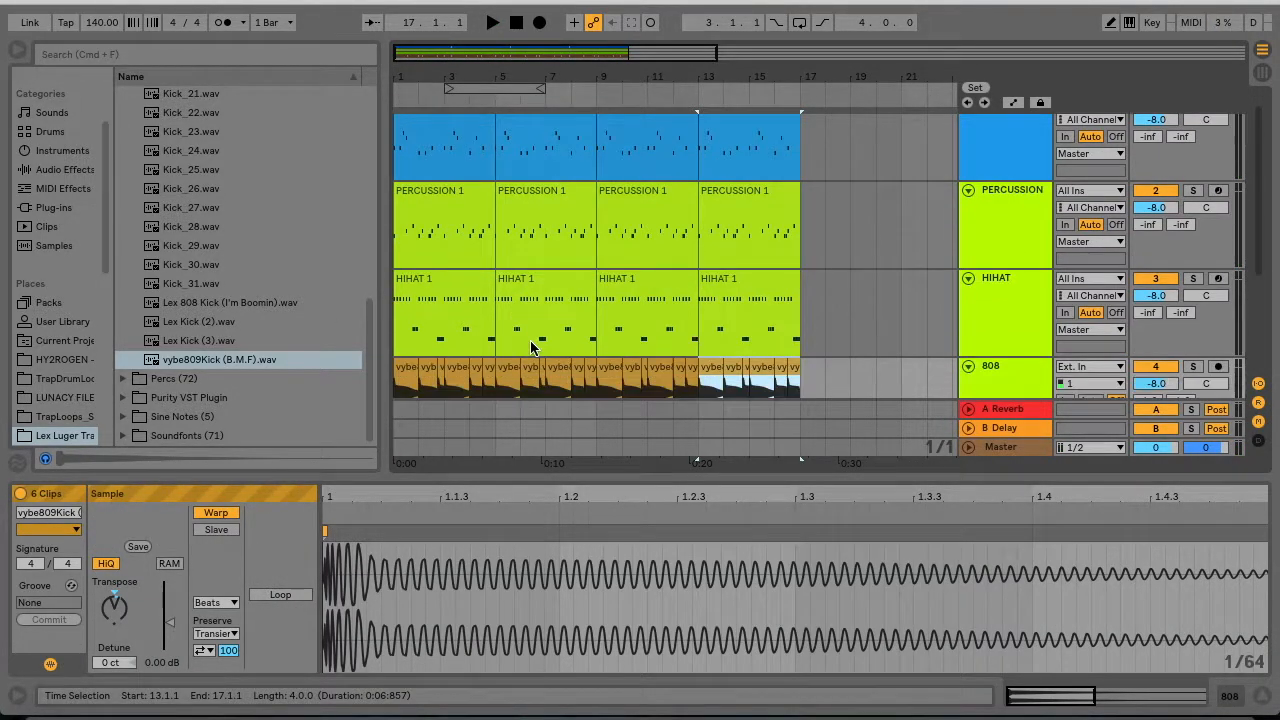
{"action": "left_click", "coordinate": [397, 349]}
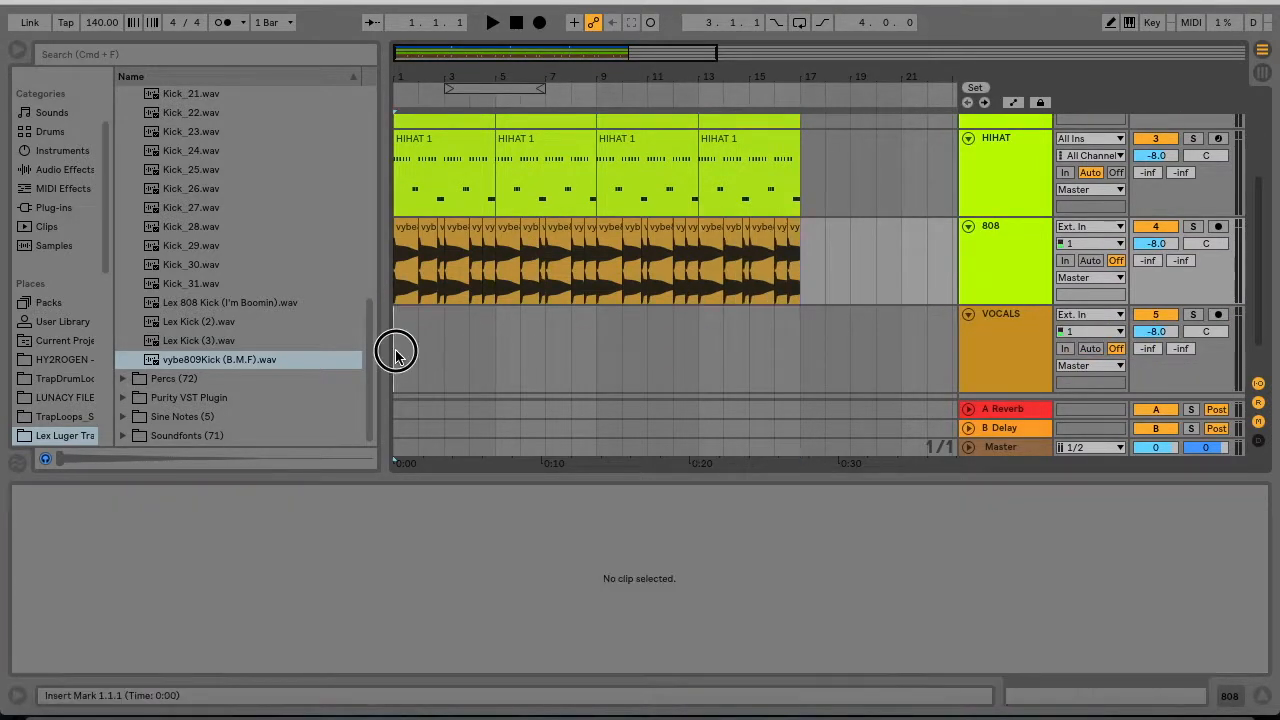
{"action": "left_click_drag", "start_coordinate": [469, 73], "coordinate": [430, 70]}
{"action": "key", "text": "space"}
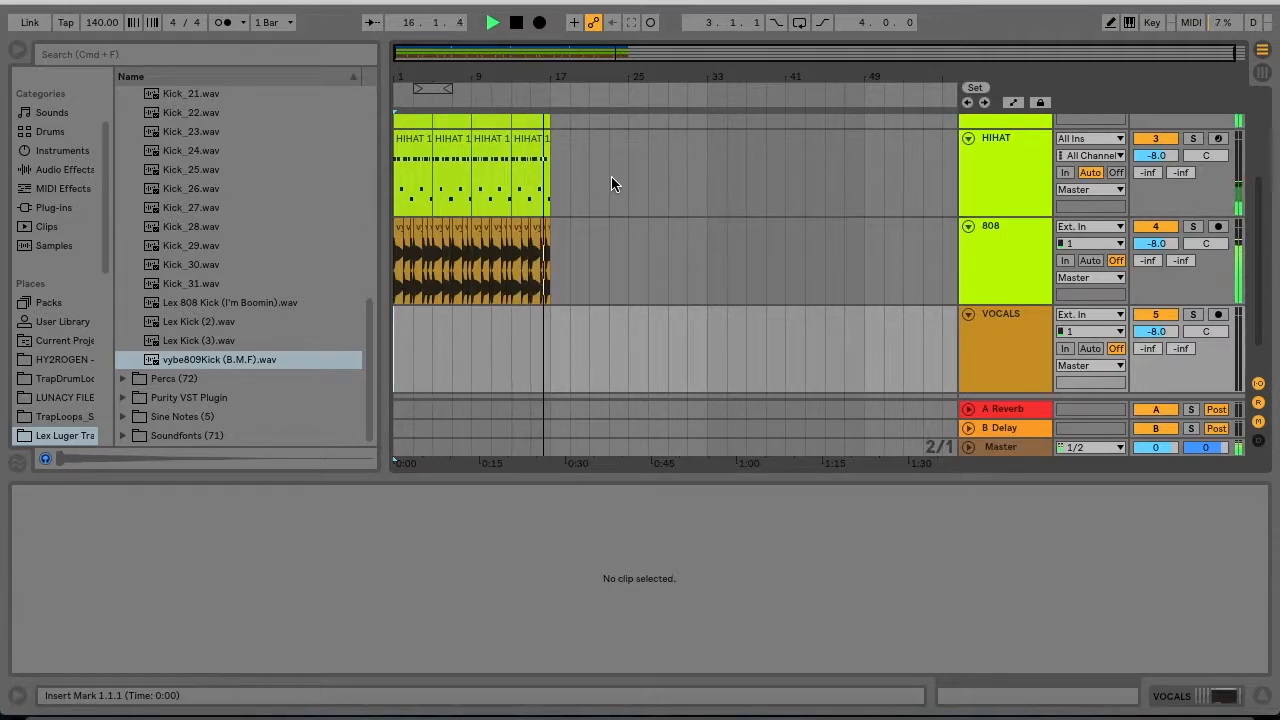
{"action": "key", "text": "space"}
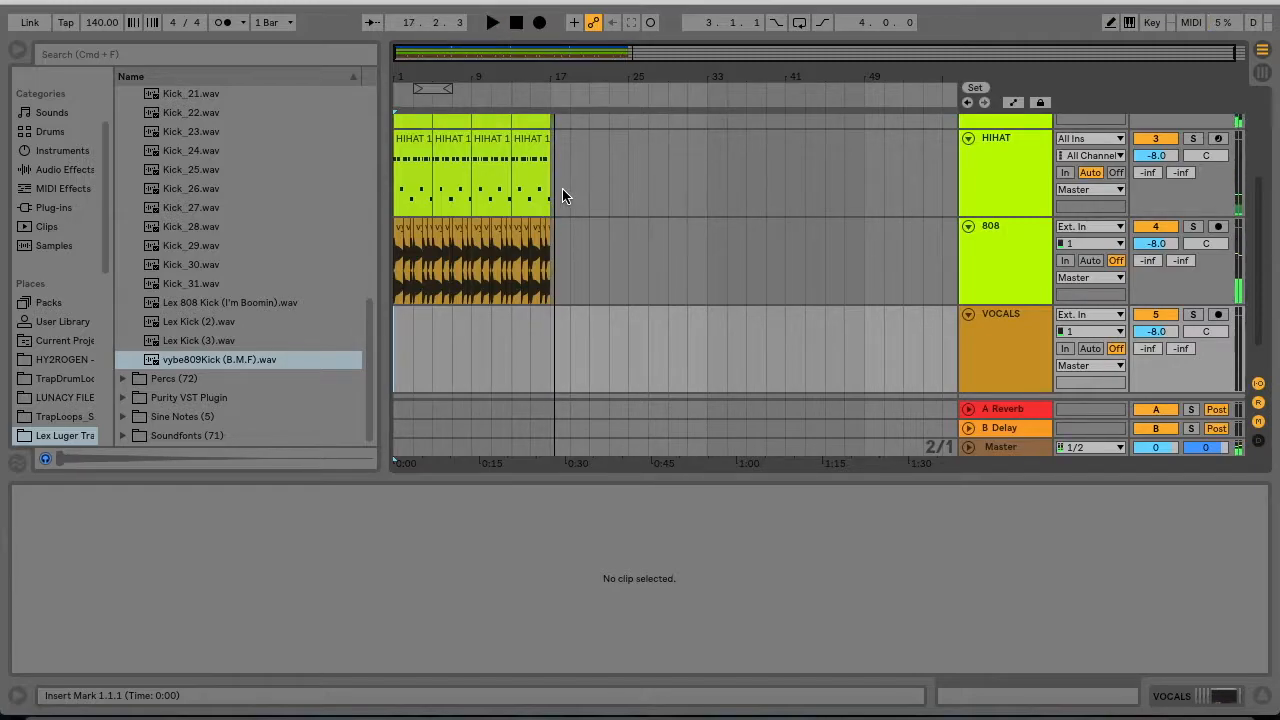
- Add the Reverb audio effect to the PERCUSSION track
{"action": "scroll", "coordinate": [563, 192], "scroll_direction": "up", "scroll_amount": 3}
{"action": "left_click", "coordinate": [1034, 243]}
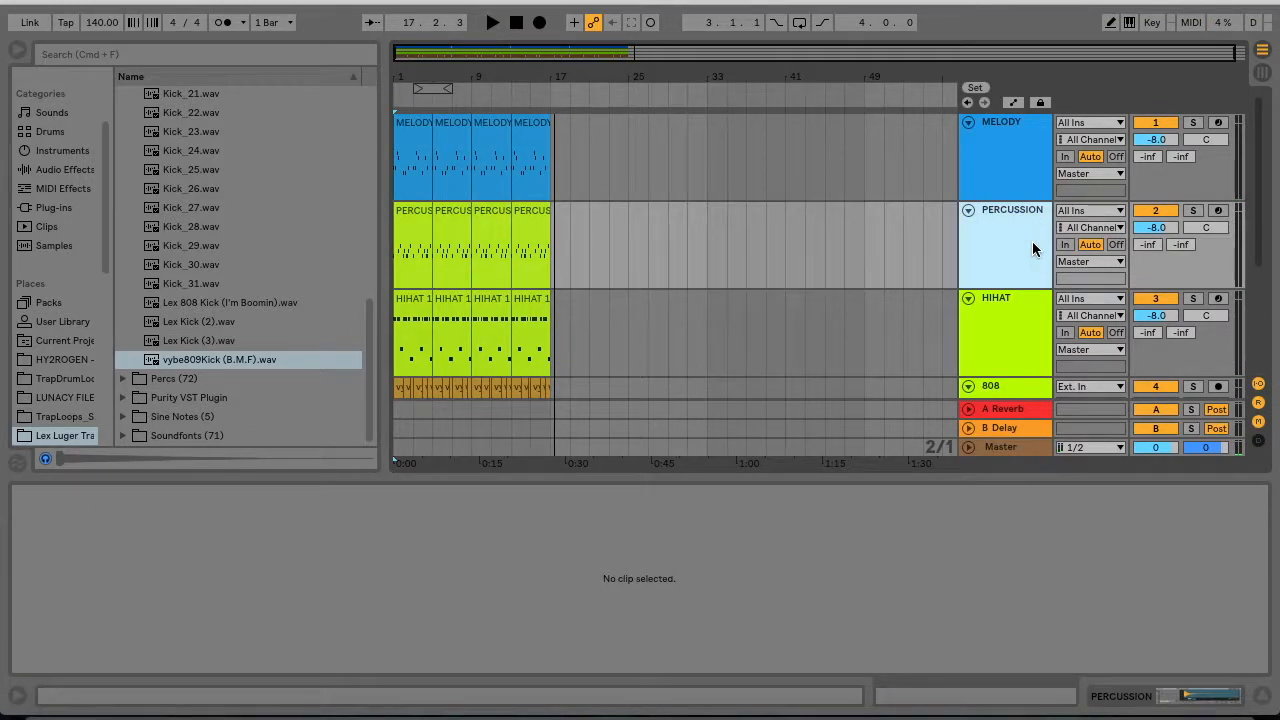
{"action": "scroll", "coordinate": [238, 291], "scroll_direction": "up", "scroll_amount": 10}
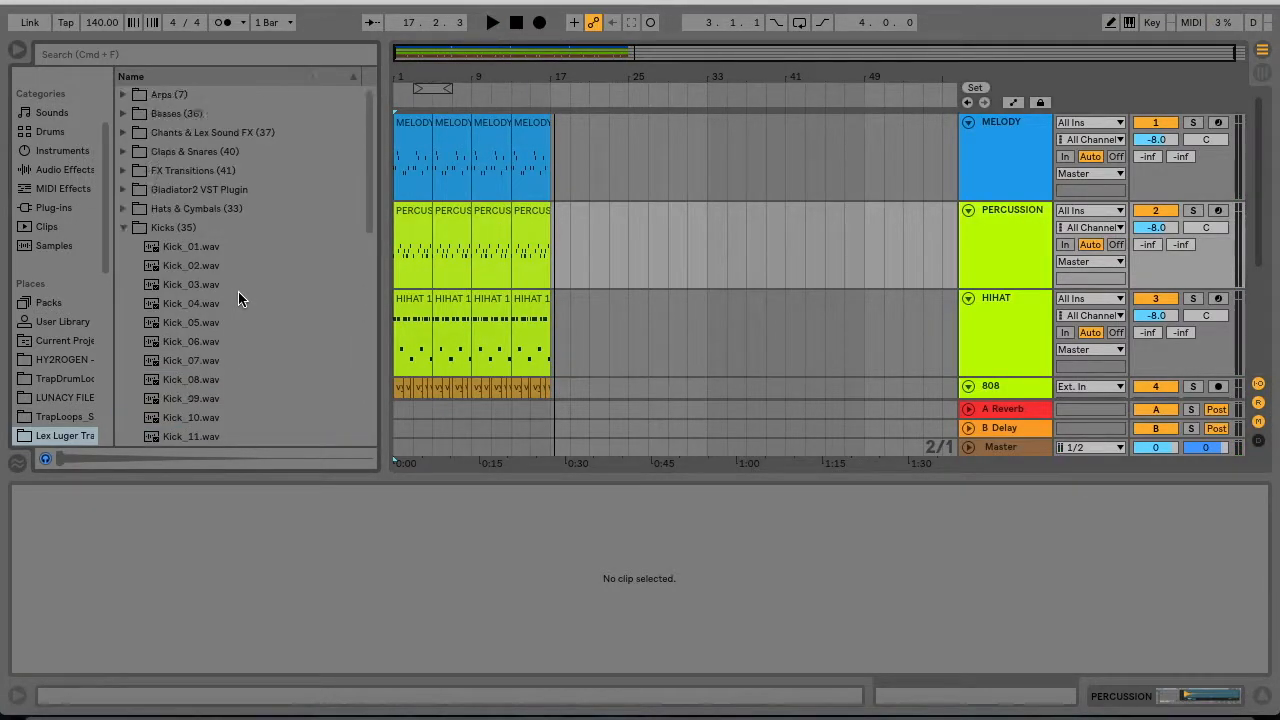
{"action": "left_click", "coordinate": [58, 173]}
{"action": "left_click_drag", "start_coordinate": [160, 228], "coordinate": [997, 272]}
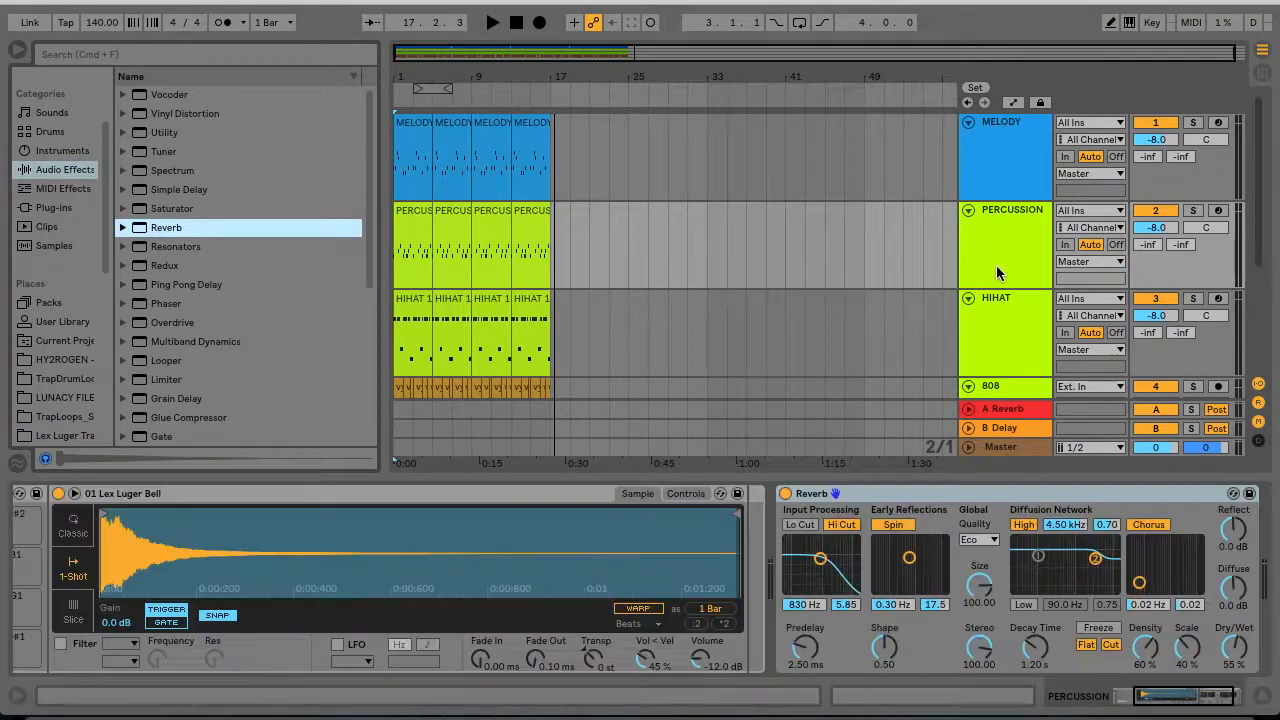
- With PERCUSSION soloed during playback, set its reverb's Decay Time to 1.02 s and Dry/Wet to 41%, and end the solo
{"action": "left_click", "coordinate": [1193, 210]}
{"action": "key", "text": "space"}
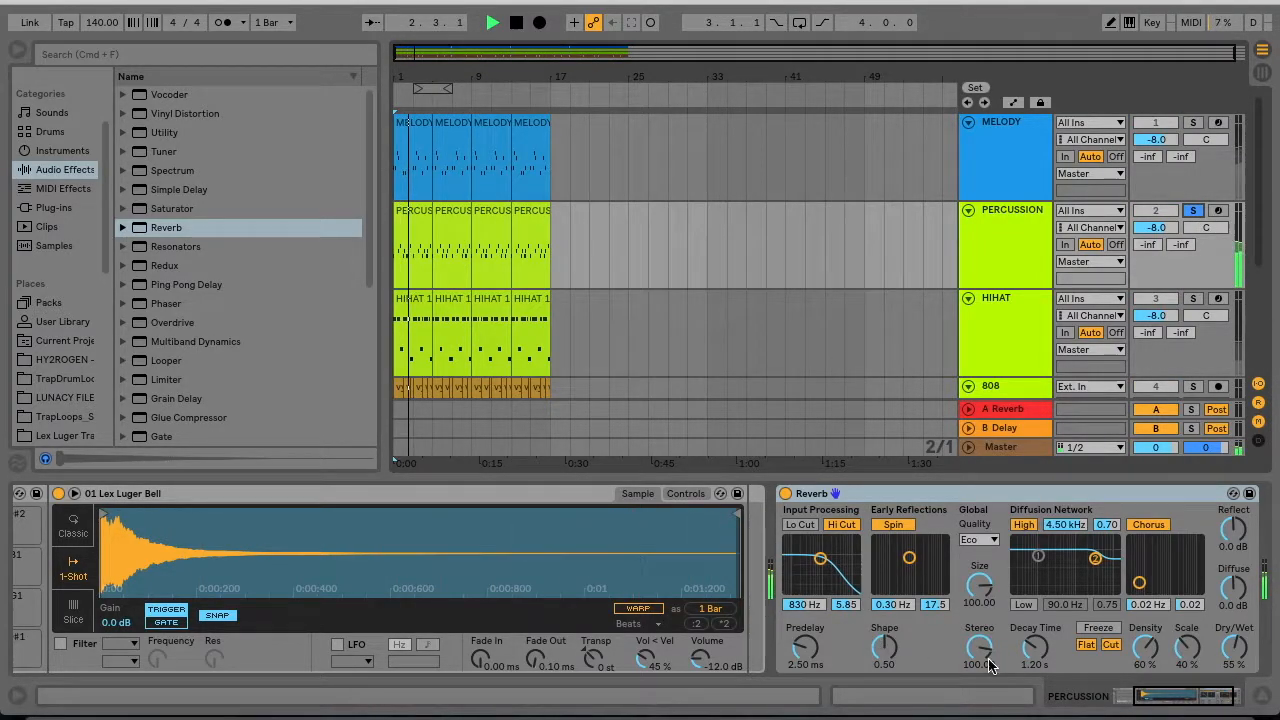
{"action": "left_click_drag", "start_coordinate": [1233, 648], "coordinate": [1233, 658]}
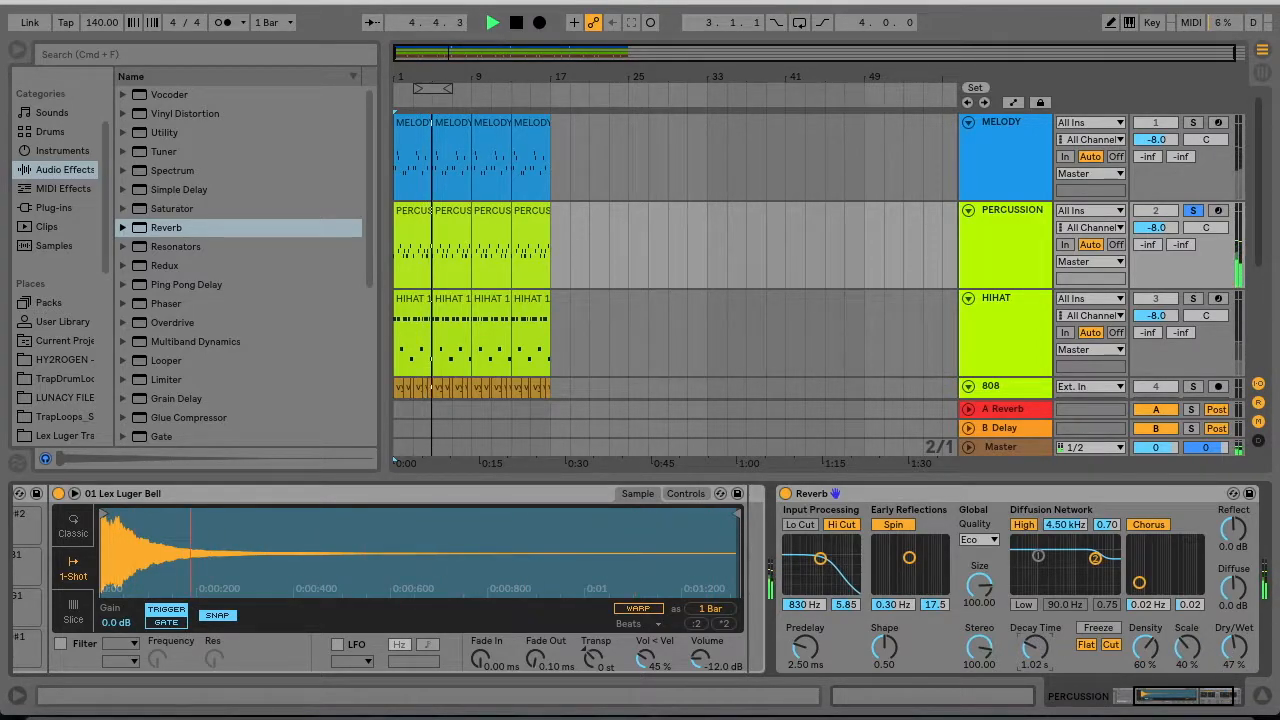
{"action": "left_click", "coordinate": [1193, 210]}
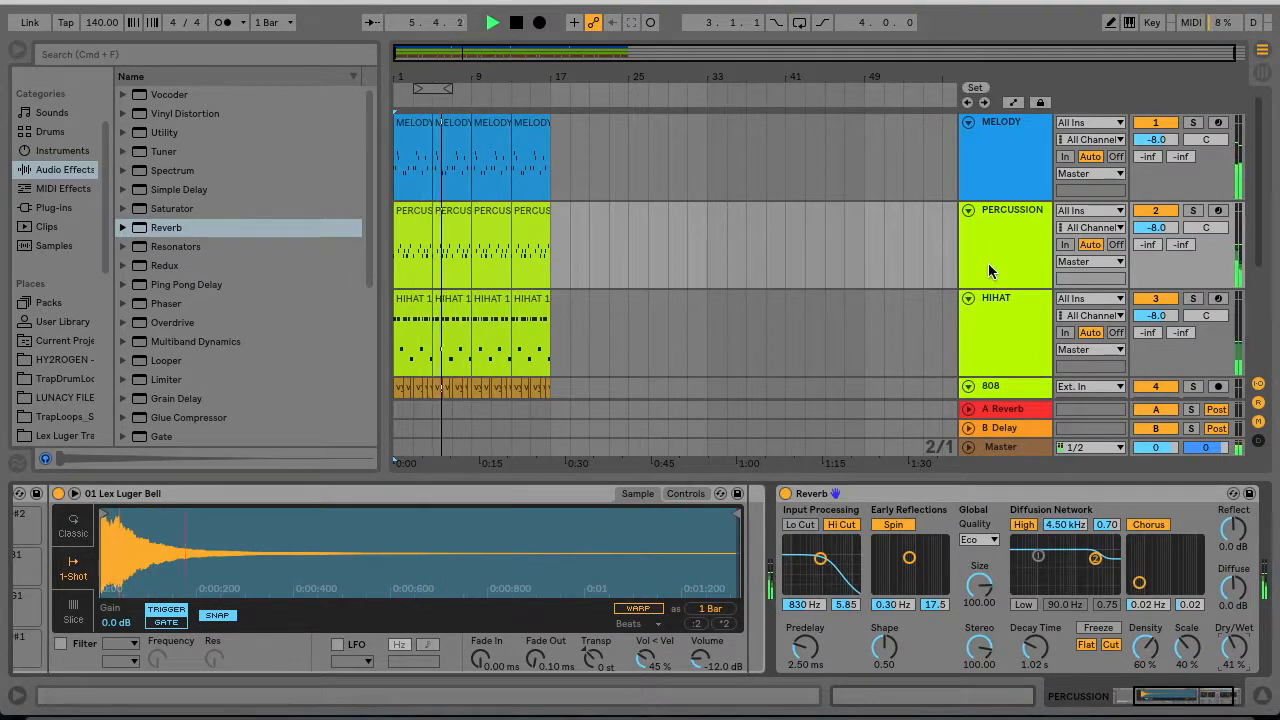
- Set the PERCUSSION track volume to -6.0 dB and play the arrangement to check the balance
{"action": "key", "text": "space"}
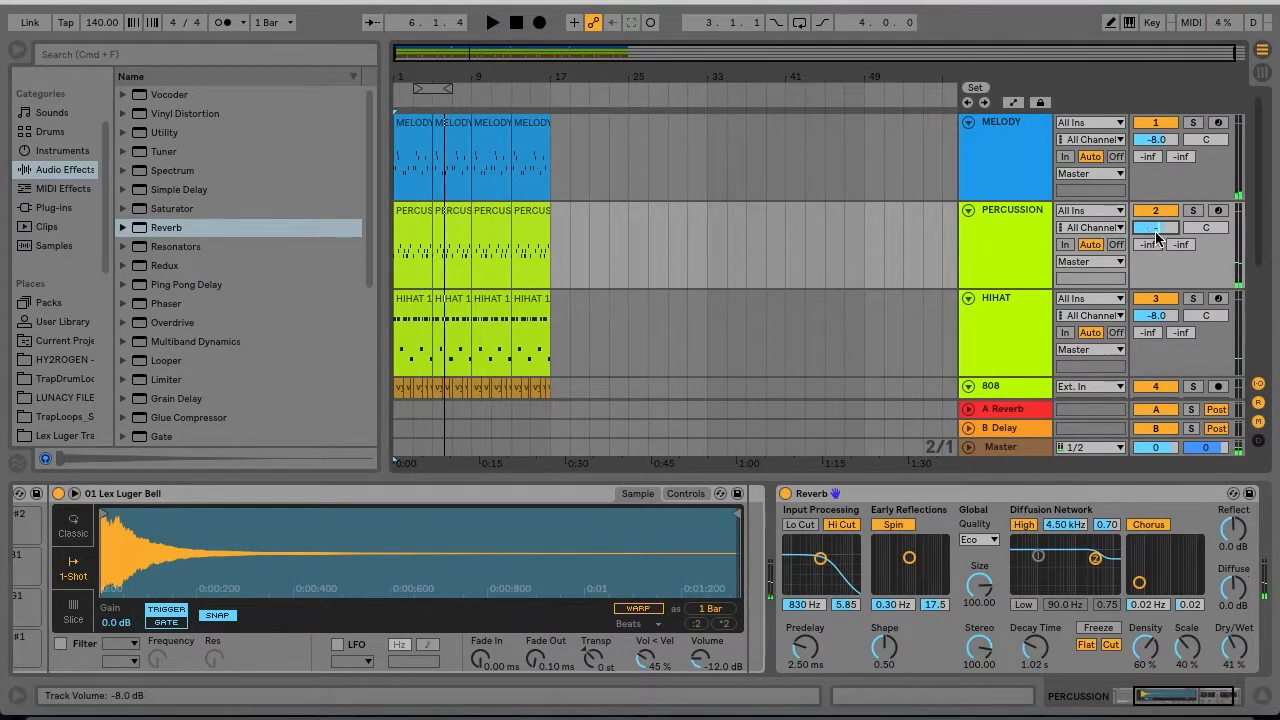
{"action": "key", "text": "space"}
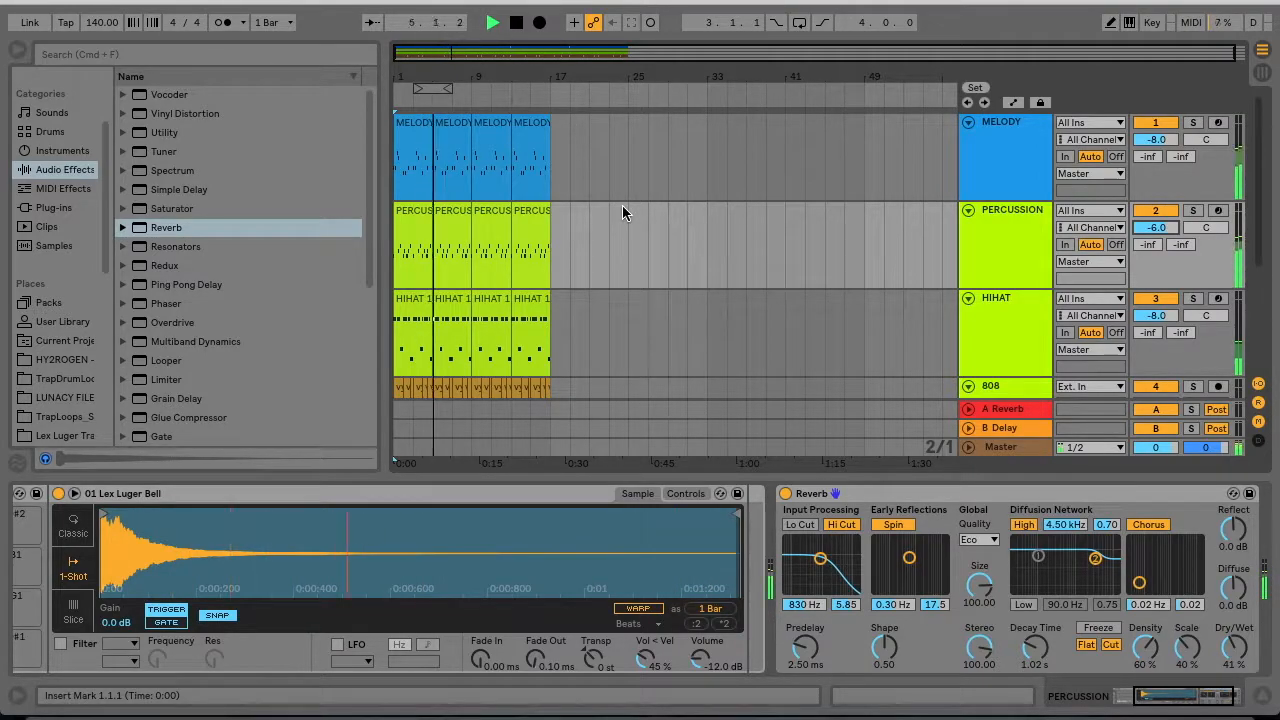
{"action": "scroll", "coordinate": [622, 207], "scroll_direction": "down", "scroll_amount": 3}
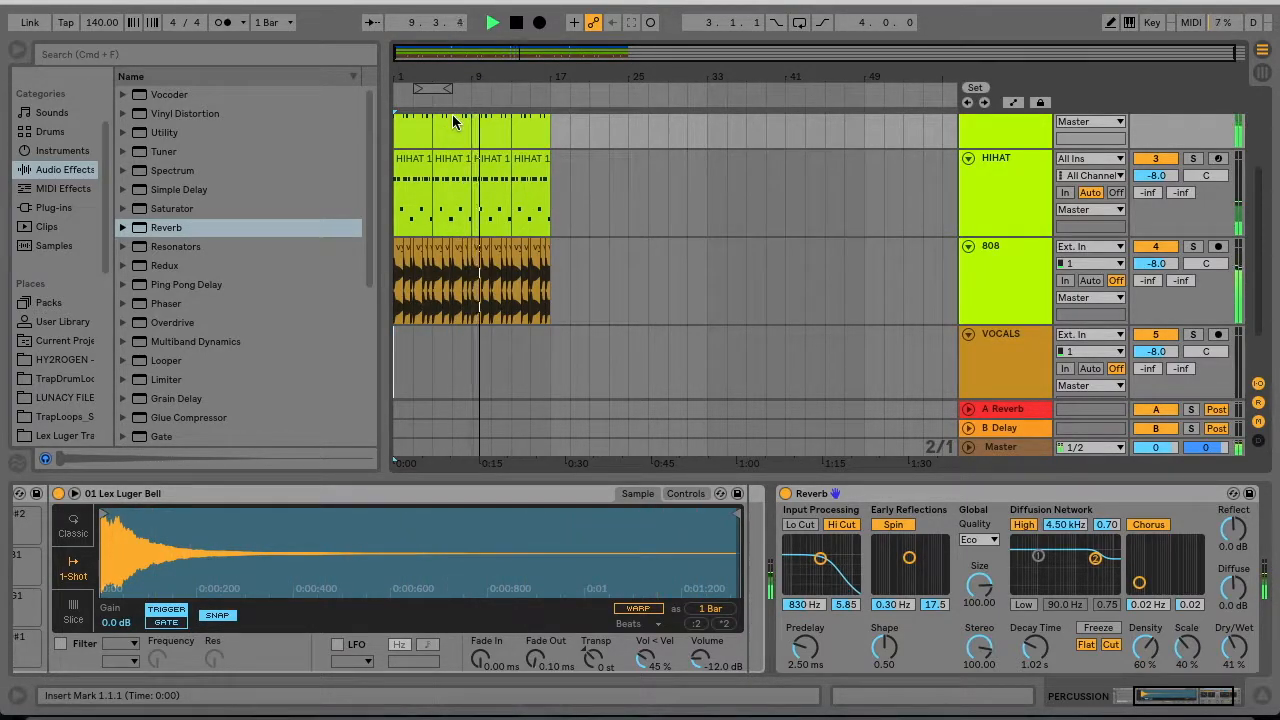
{"action": "key", "text": "space"}
- Show automation in the arrangement and display Track Panning for the 808 track
{"action": "left_click_drag", "start_coordinate": [440, 64], "coordinate": [508, 66]}
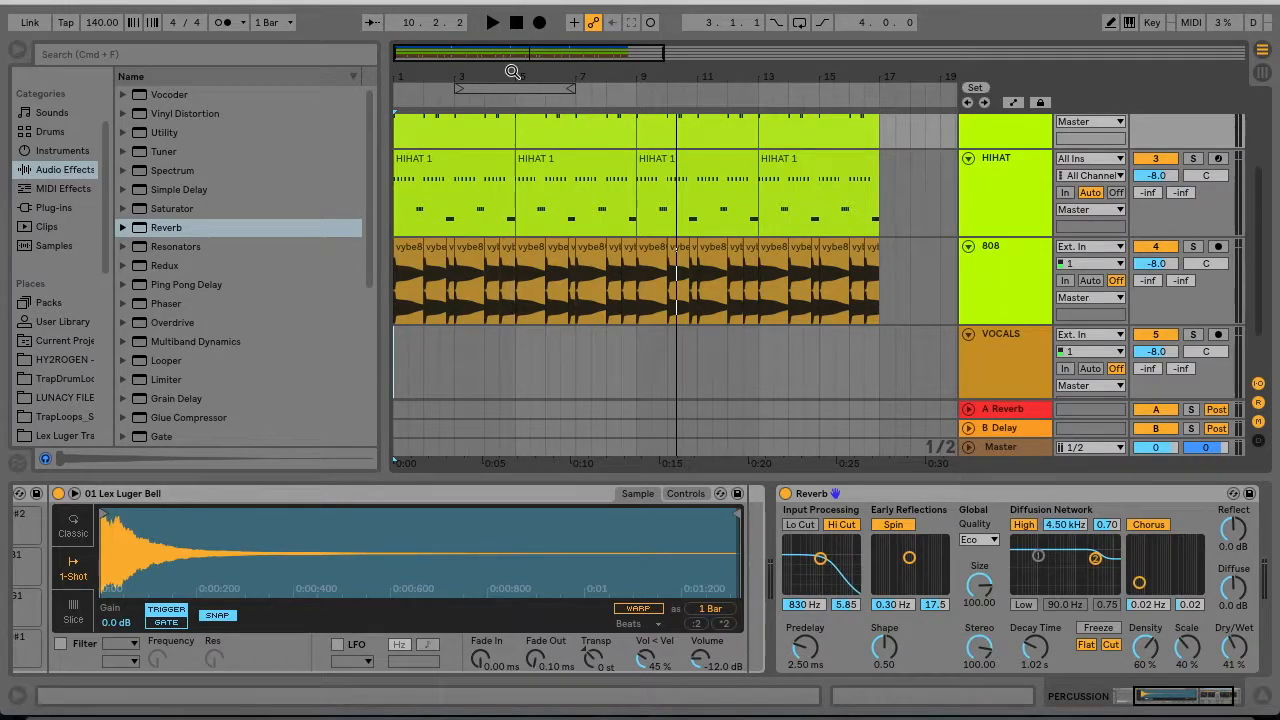
{"action": "key", "text": "a"}
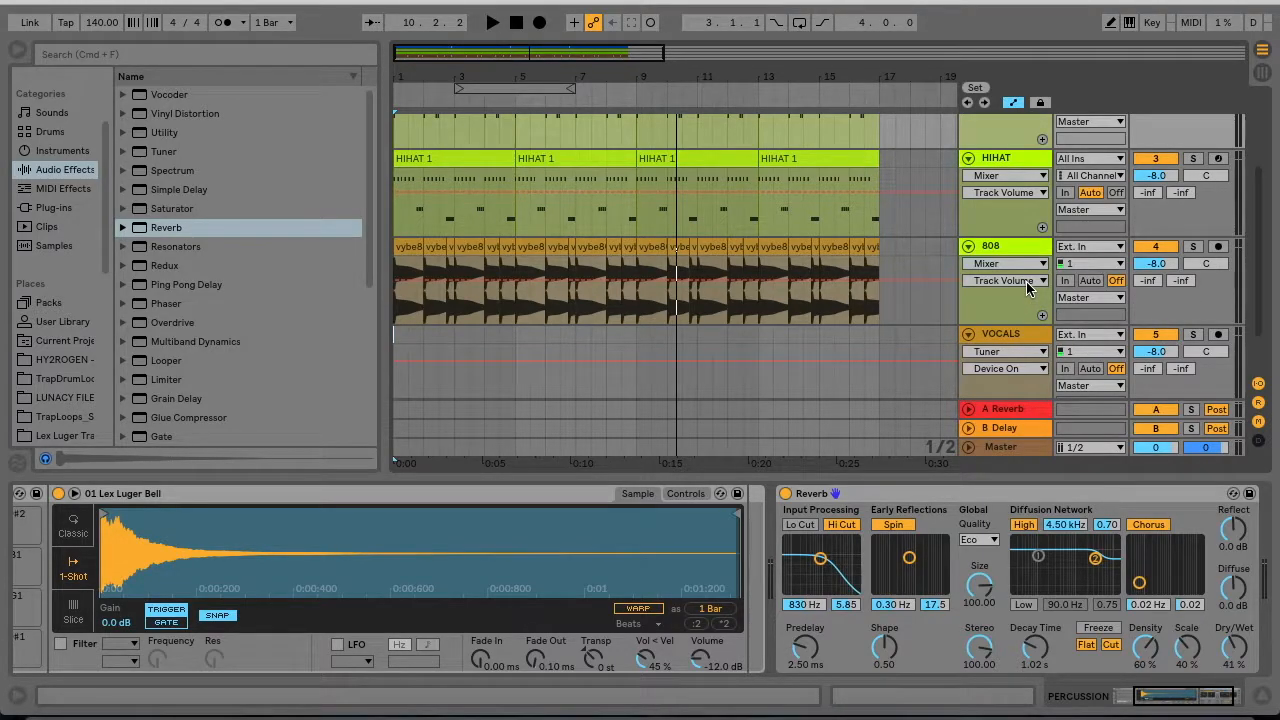
{"action": "left_click", "coordinate": [1205, 265]}
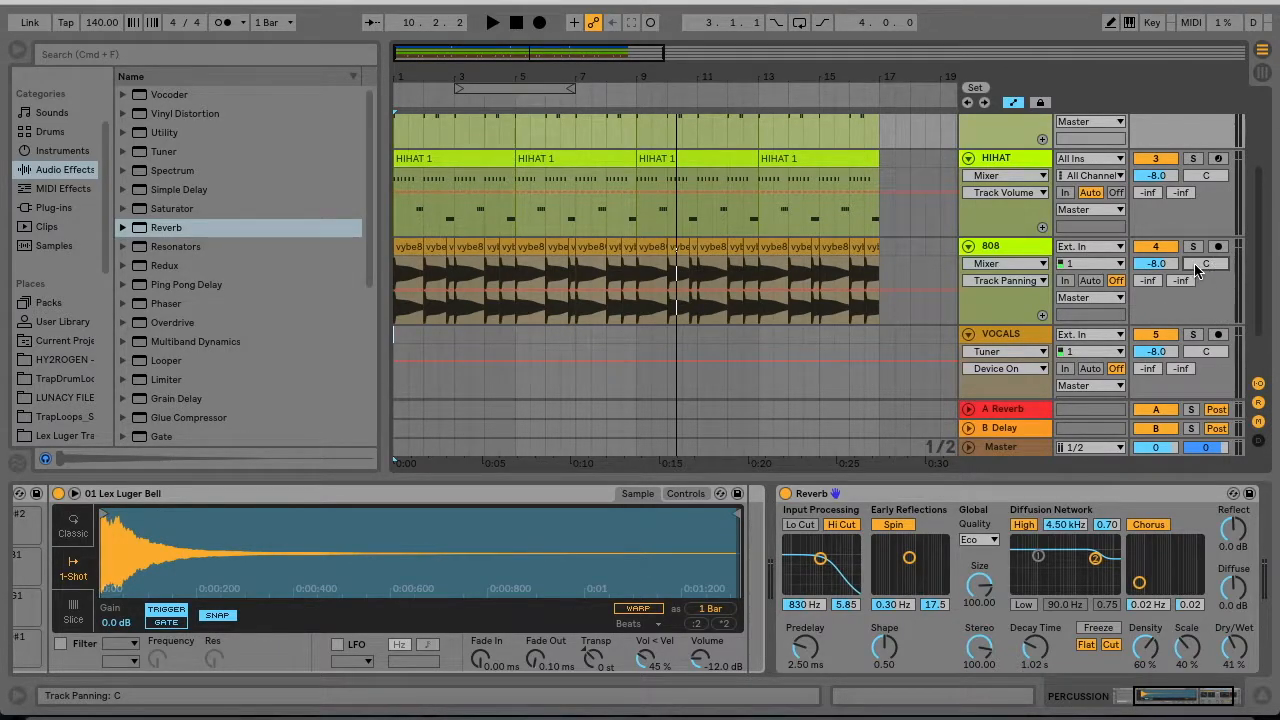
{"action": "mouse_move", "coordinate": [1205, 265]}
{"action": "left_mouse_down"}
{"action": "mouse_move", "coordinate": [1205, 283]}
{"action": "mouse_move", "coordinate": [1205, 272]}
{"action": "left_mouse_up"}
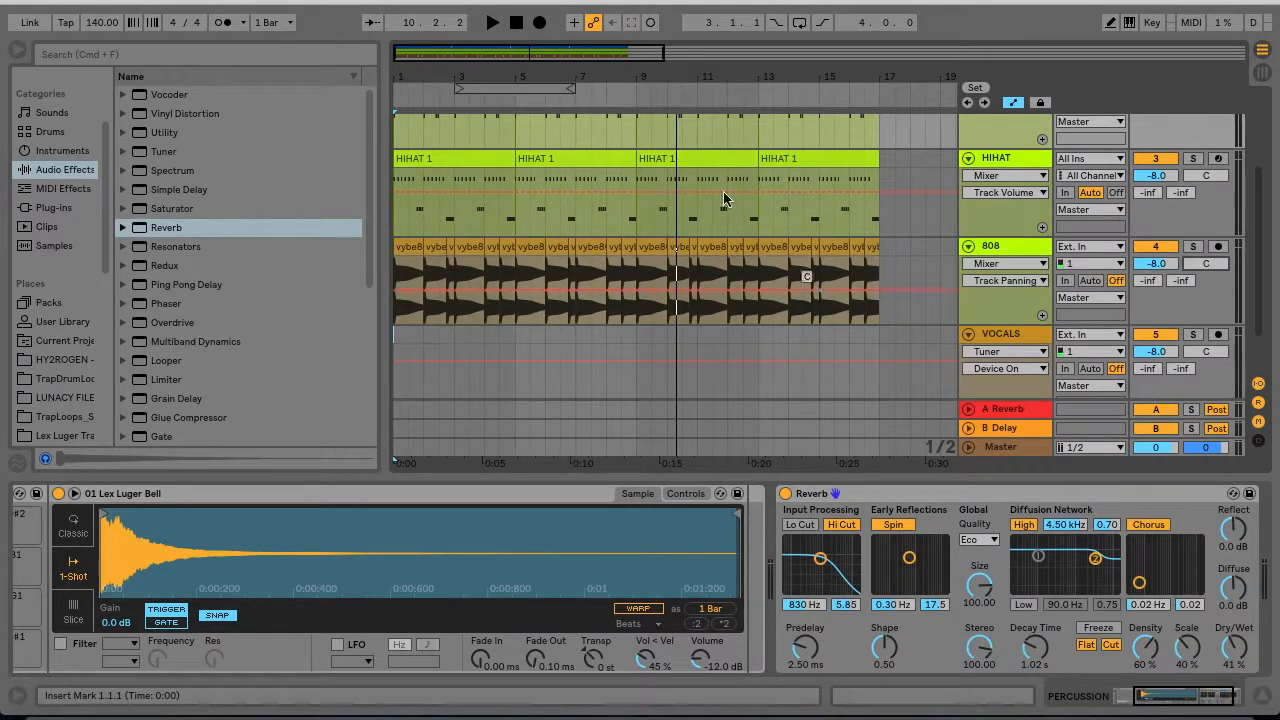
- Draw panning automation on the 808 track that swings between hard left and hard right from bar 1 to bar 9
{"action": "left_click", "coordinate": [395, 292]}
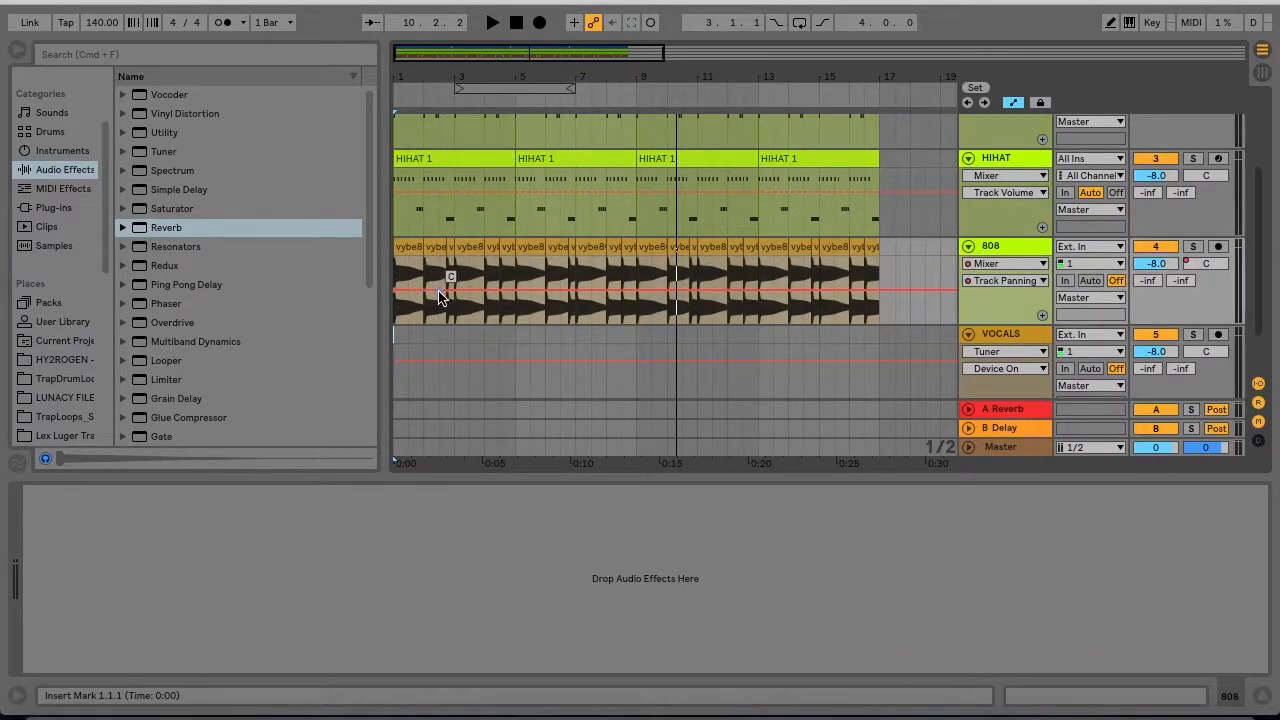
{"action": "left_click_drag", "start_coordinate": [422, 292], "coordinate": [485, 258]}
{"action": "mouse_move", "coordinate": [500, 258]}
{"action": "left_mouse_down"}
{"action": "mouse_move", "coordinate": [500, 323]}
{"action": "mouse_move", "coordinate": [515, 258]}
{"action": "left_mouse_up"}
{"action": "left_click_drag", "start_coordinate": [545, 258], "coordinate": [545, 323]}
{"action": "scroll", "coordinate": [677, 305], "scroll_direction": "up", "scroll_amount": 3}
{"action": "left_click_drag", "start_coordinate": [700, 270], "coordinate": [730, 258]}
{"action": "left_click", "coordinate": [762, 322]}
{"action": "scroll", "coordinate": [808, 303], "scroll_direction": "right", "scroll_amount": 3}
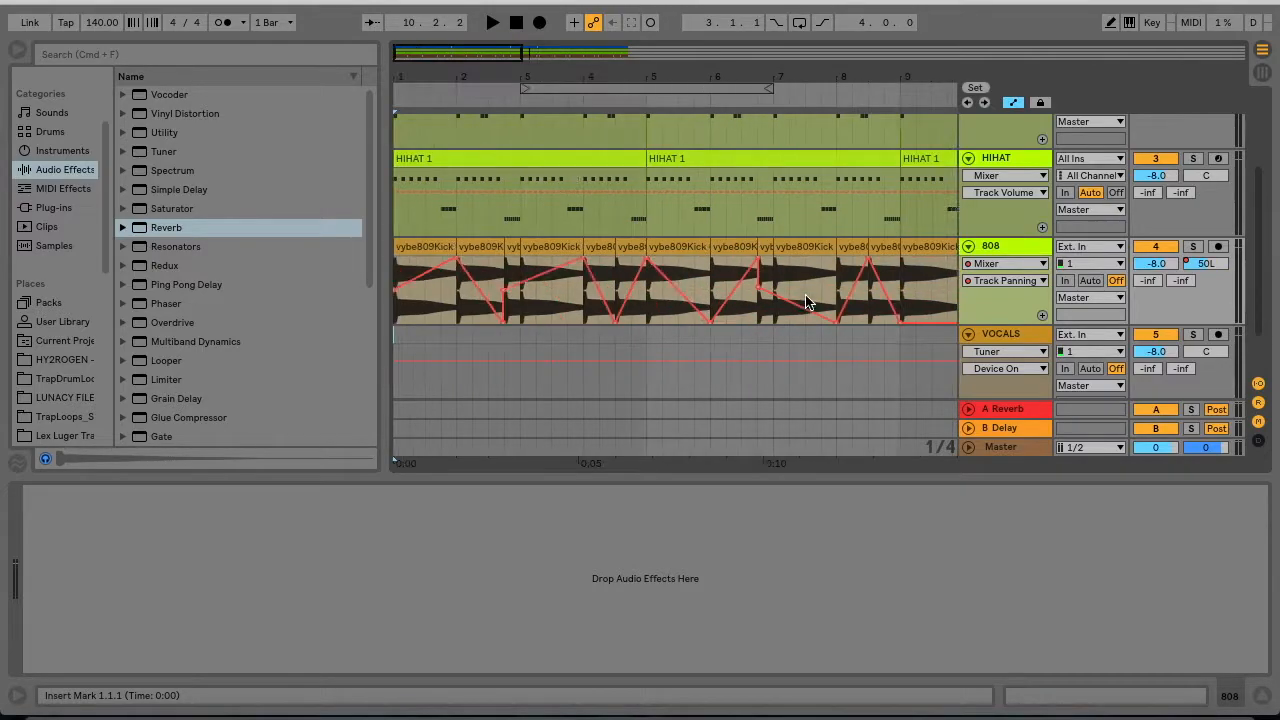
- Put the 808 panning automation in its own lane and duplicate its first eight bars up to bar 17
{"action": "left_click", "coordinate": [1042, 316]}
{"action": "left_click_drag", "start_coordinate": [517, 79], "coordinate": [517, 72]}
{"action": "left_click", "coordinate": [563, 345]}
{"action": "scroll", "coordinate": [563, 287], "scroll_direction": "down", "scroll_amount": 3}
{"action": "scroll", "coordinate": [563, 300], "scroll_direction": "up", "scroll_amount": 2}
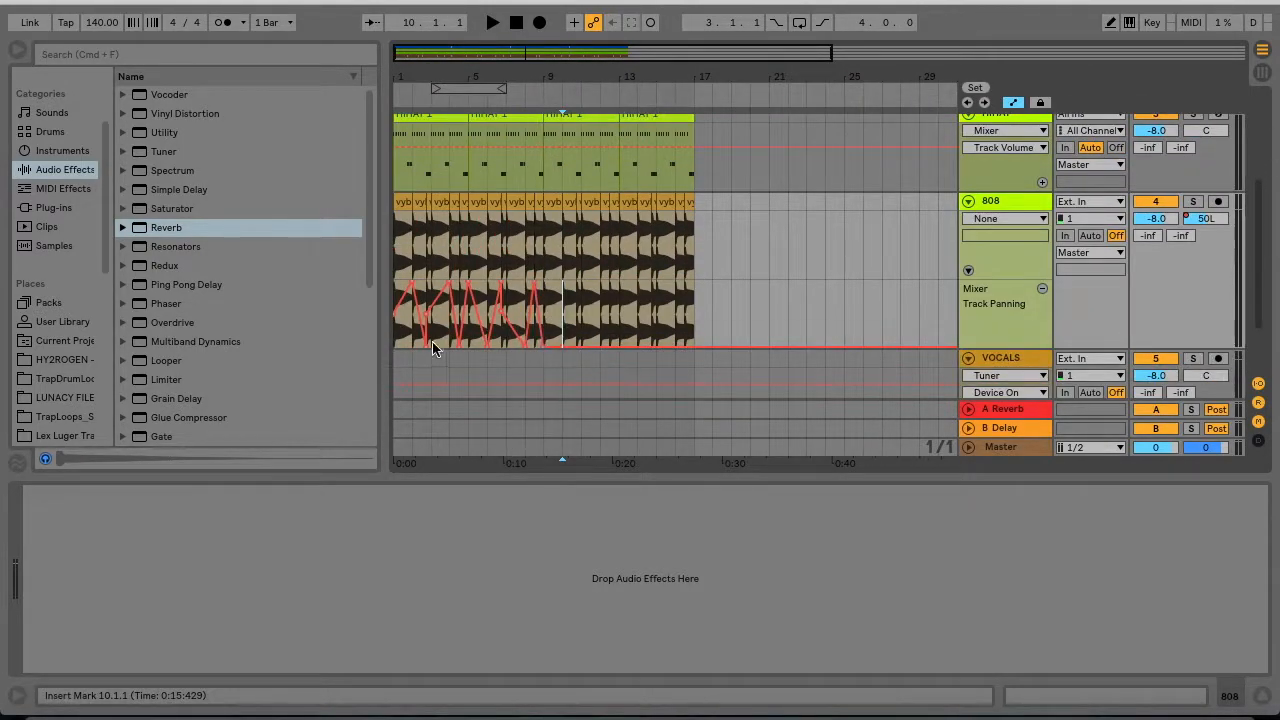
{"action": "left_click_drag", "start_coordinate": [544, 295], "coordinate": [375, 303]}
{"action": "key", "text": "super+d"}
- Play the 808 track soloed from bar 1 to hear the panning automation, and end the solo
{"action": "left_click", "coordinate": [397, 372]}
{"action": "left_click", "coordinate": [1194, 202]}
{"action": "key", "text": "space"}
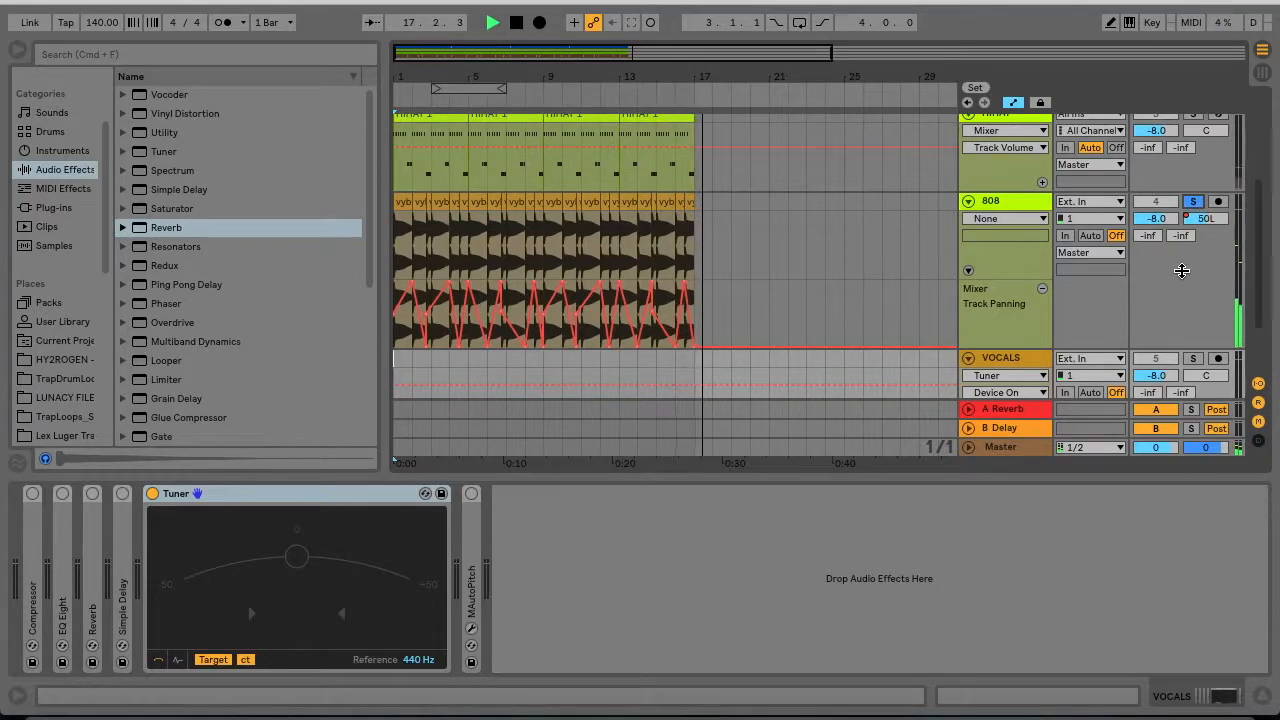
{"action": "left_click", "coordinate": [1193, 202]}
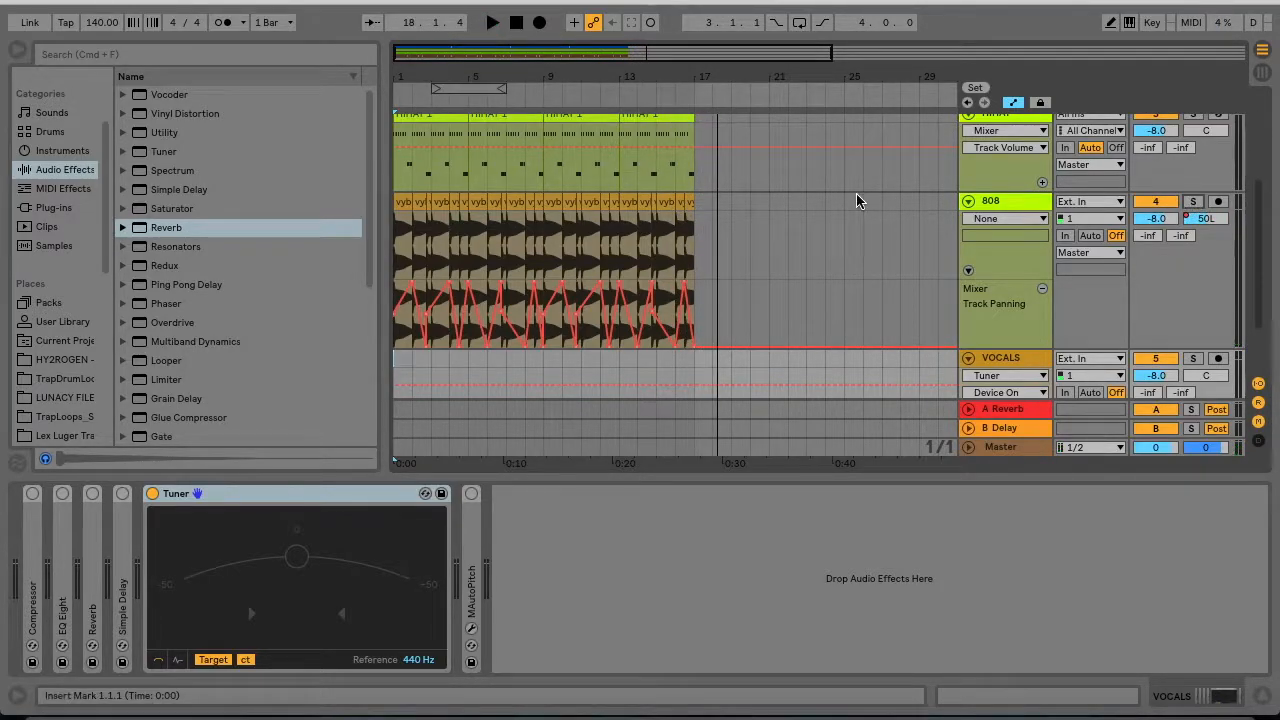
- Close the 808 track's separate panning lane and hide automation in the arrangement
{"action": "scroll", "coordinate": [857, 201], "scroll_direction": "down", "scroll_amount": 1}
{"action": "scroll", "coordinate": [857, 201], "scroll_direction": "up", "scroll_amount": 5}
{"action": "scroll", "coordinate": [857, 201], "scroll_direction": "right", "scroll_amount": 1}
{"action": "scroll", "coordinate": [1012, 329], "scroll_direction": "down", "scroll_amount": 3}
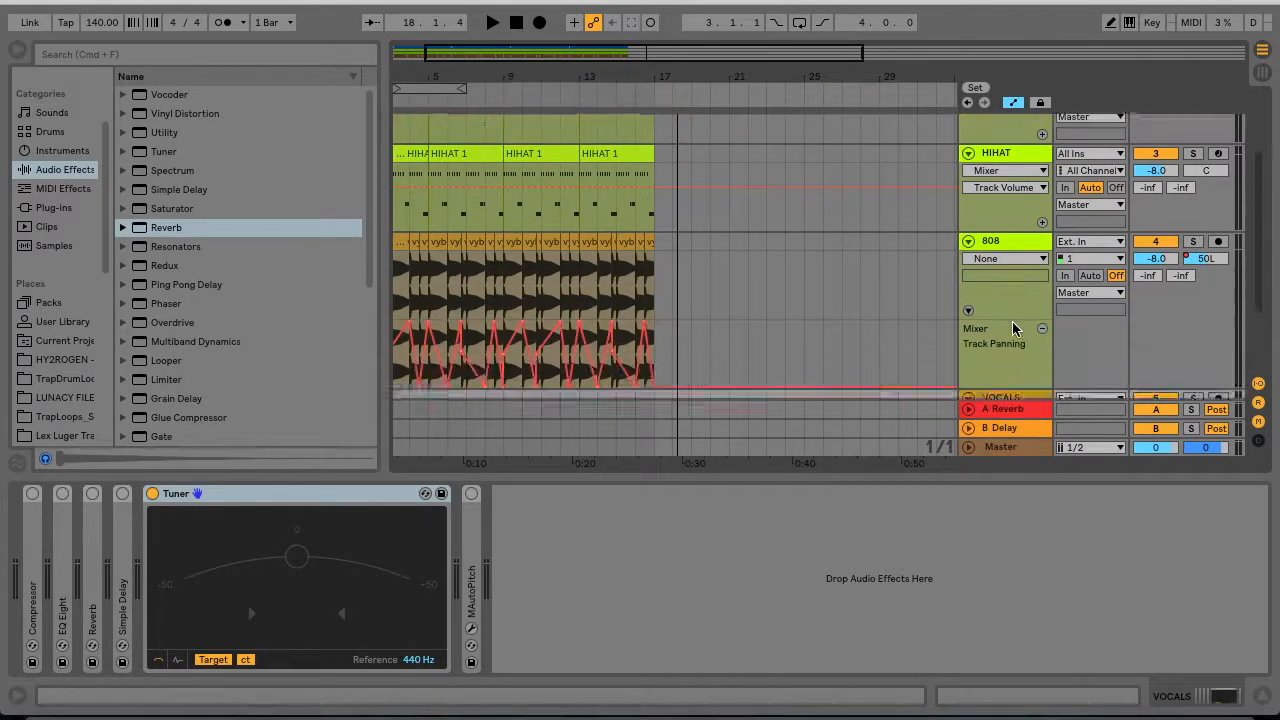
{"action": "scroll", "coordinate": [1012, 329], "scroll_direction": "down", "scroll_amount": 2}
{"action": "left_click", "coordinate": [1044, 267]}
{"action": "scroll", "coordinate": [726, 212], "scroll_direction": "up", "scroll_amount": 2}
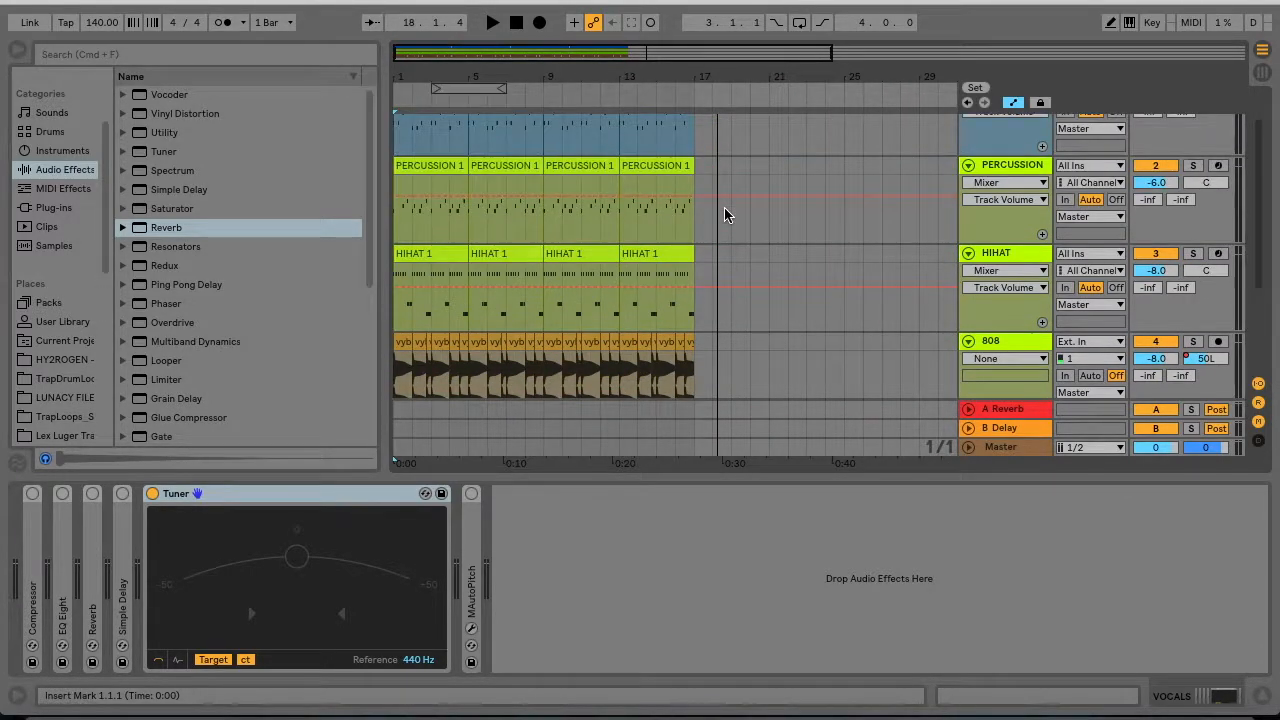
{"action": "scroll", "coordinate": [726, 215], "scroll_direction": "down", "scroll_amount": 2}
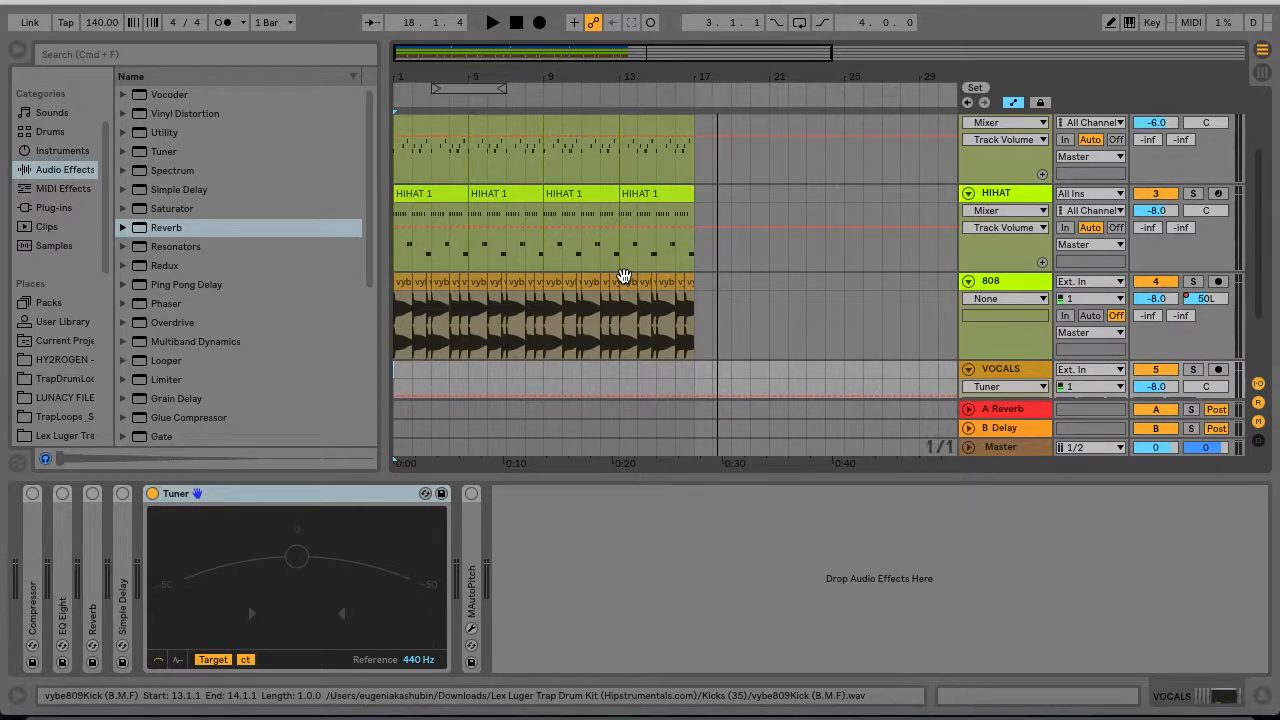
{"action": "scroll", "coordinate": [623, 276], "scroll_direction": "up", "scroll_amount": 2}
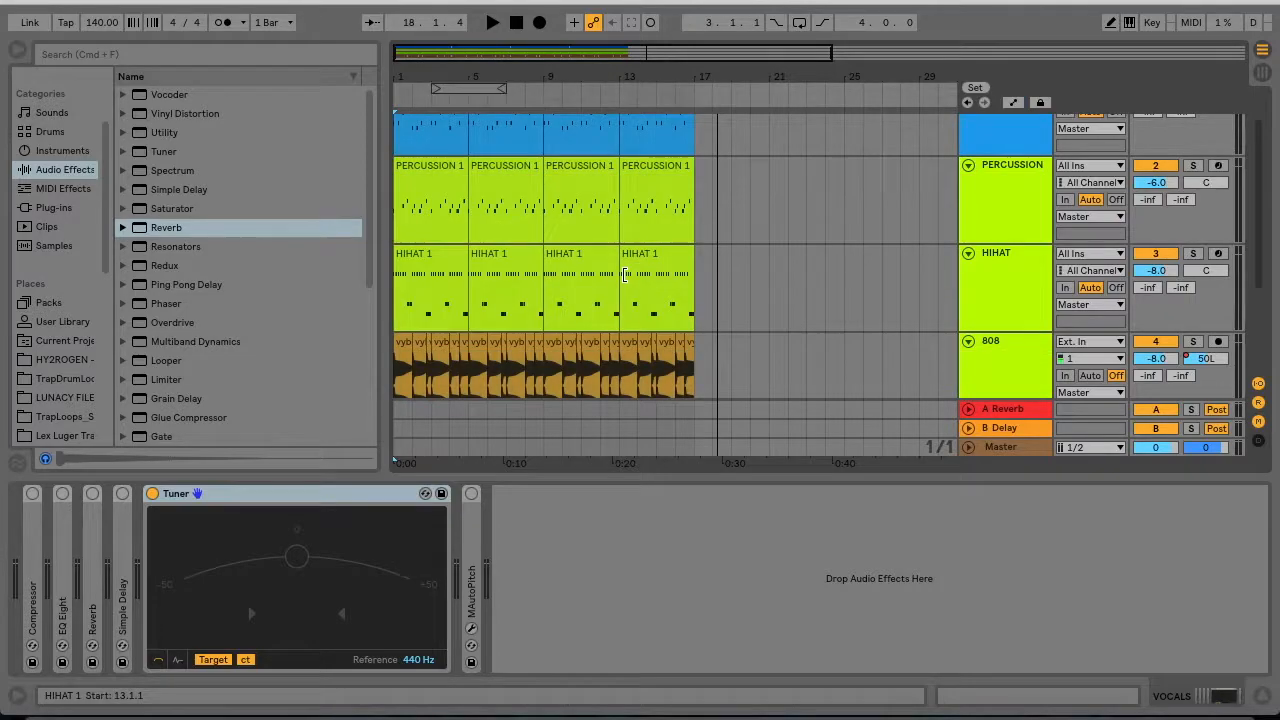
{"action": "scroll", "coordinate": [623, 276], "scroll_direction": "up", "scroll_amount": 1}
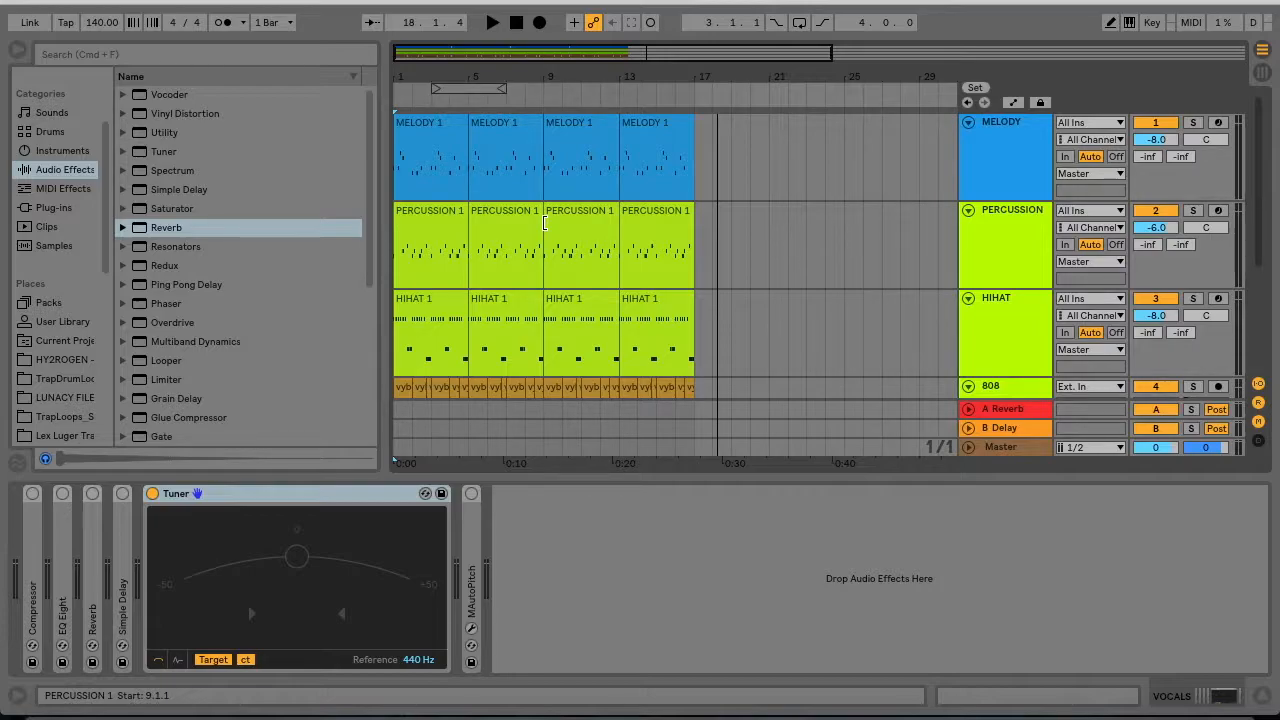
- Move all clips so they start at bar 9 and insert a MIDI track named PIANO below MELODY
{"action": "left_click_drag", "start_coordinate": [700, 388], "coordinate": [572, 129]}
{"action": "right_click", "coordinate": [1020, 165]}
{"action": "left_click", "coordinate": [1077, 320]}
{"action": "type", "text": "PIANO"}
- Group the PERCUSSION, HIHAT and 808 tracks and fold the group
{"action": "scroll", "coordinate": [1005, 300], "scroll_direction": "down", "scroll_amount": 3}
{"action": "left_click", "coordinate": [1005, 181]}
{"action": "left_click", "coordinate": [1000, 357], "text": "shift"}
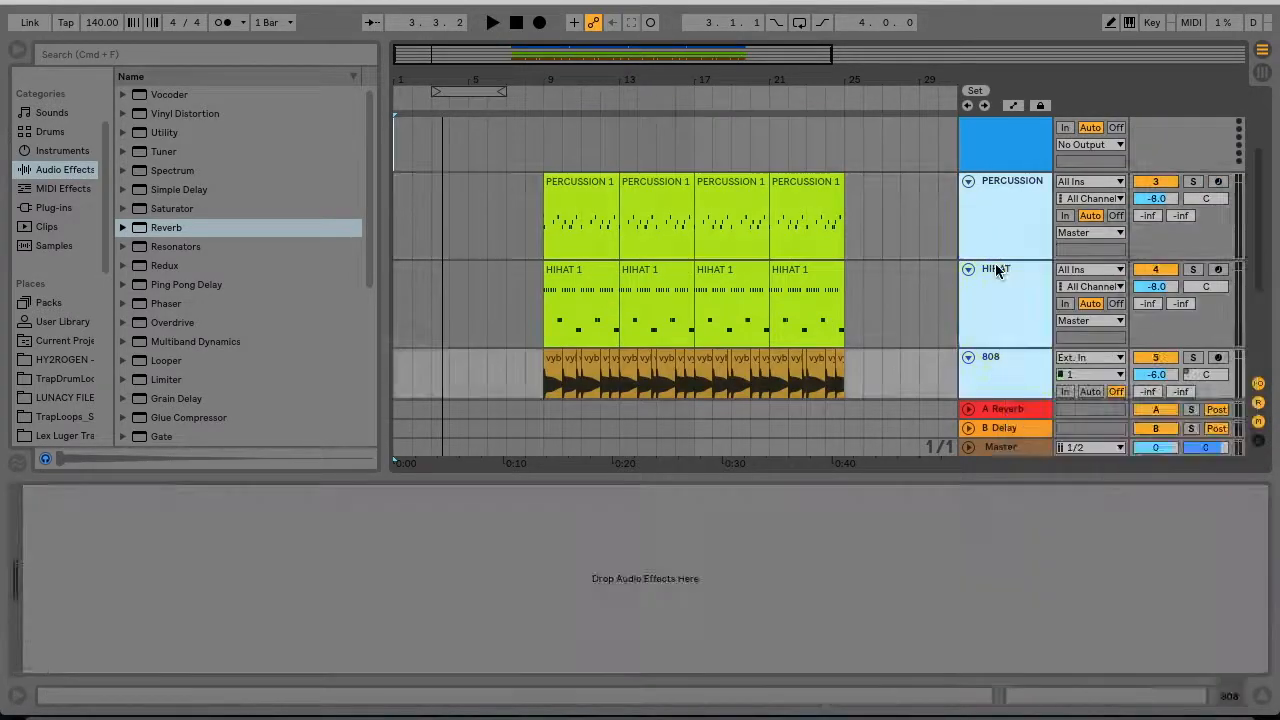
{"action": "key", "text": "super+g"}
{"action": "left_click", "coordinate": [968, 181]}
- Search the packs for "piano" and load the Grand Piano Equal Bright Production preset onto the PIANO track
{"action": "left_click", "coordinate": [1005, 217]}
{"action": "left_click", "coordinate": [200, 54]}
{"action": "type", "text": "piano"}
{"action": "scroll", "coordinate": [171, 260], "scroll_direction": "down", "scroll_amount": 10}
{"action": "left_click", "coordinate": [49, 303]}
{"action": "left_click", "coordinate": [190, 229]}
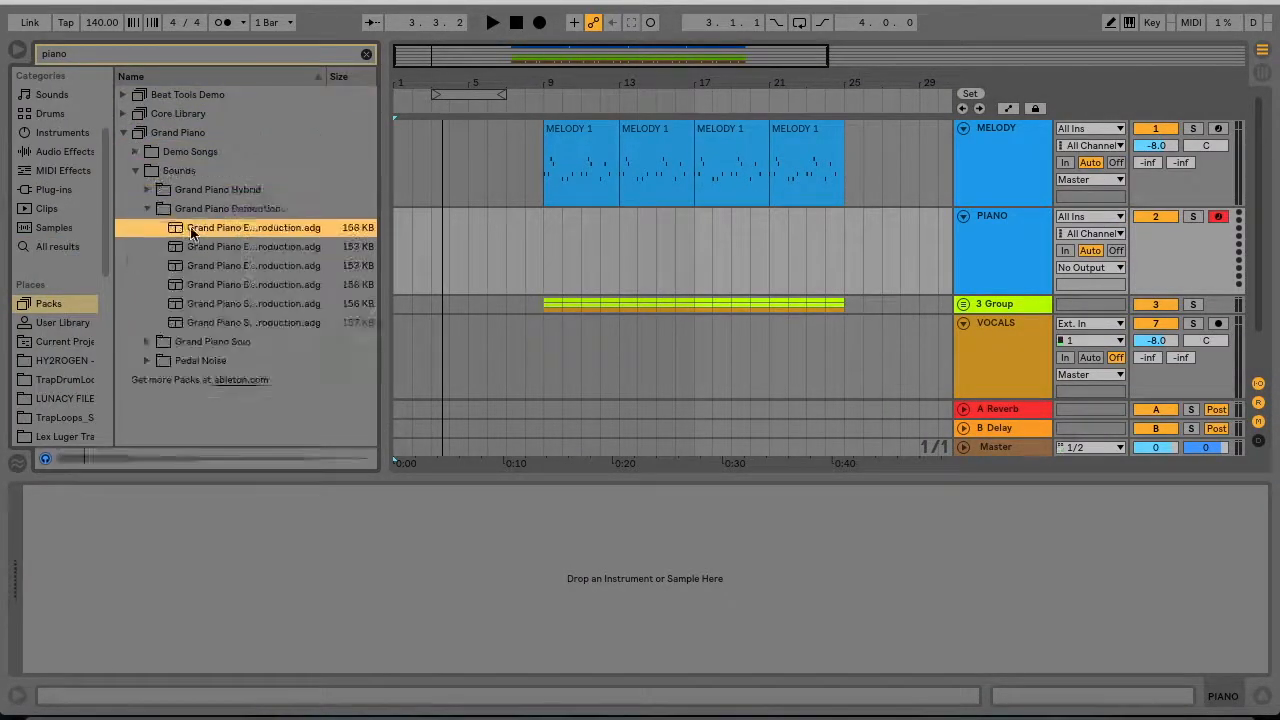
{"action": "double_click", "coordinate": [191, 232]}
- Enable the computer MIDI keyboard, set the PIANO track to -8.0 dB and create a four-bar MIDI clip at bar 1
{"action": "left_click", "coordinate": [1129, 22]}
{"action": "left_click_drag", "start_coordinate": [1156, 233], "coordinate": [1157, 245]}
{"action": "left_click", "coordinate": [539, 22]}
{"action": "left_click_drag", "start_coordinate": [480, 226], "coordinate": [471, 226]}
{"action": "double_click", "coordinate": [430, 215]}
{"action": "left_click_drag", "start_coordinate": [430, 478], "coordinate": [430, 80]}
- Draw a one-bar, three-note chord from E2 to A#2 in the piano clip and repeat it in bar 2
{"action": "left_click", "coordinate": [297, 292]}
{"action": "left_click", "coordinate": [256, 94]}
{"action": "key", "text": "b"}
{"action": "left_click", "coordinate": [256, 94]}
{"action": "left_click", "coordinate": [297, 287]}
{"action": "left_click", "coordinate": [297, 266]}
{"action": "left_click", "coordinate": [299, 245]}
{"action": "left_click_drag", "start_coordinate": [302, 245], "coordinate": [532, 245]}
{"action": "key", "text": "shift+Down"}
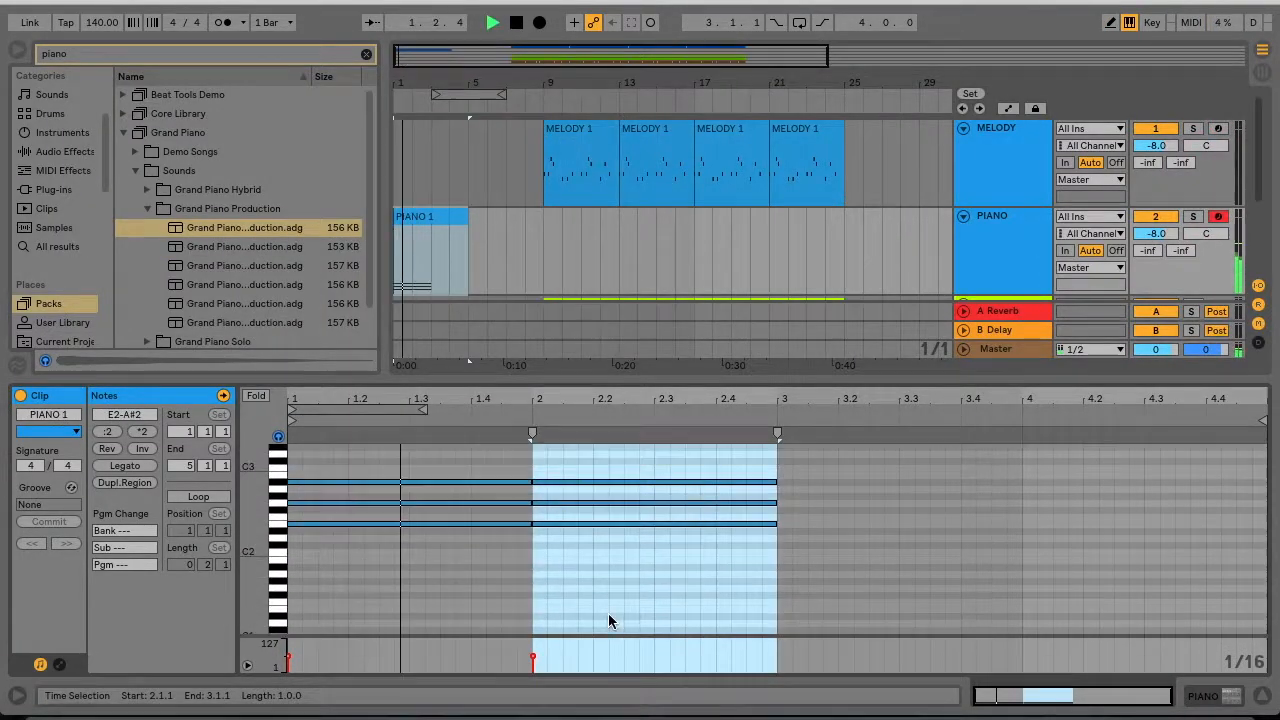
- Redraw the top note of the piano chord in bar 2 and stop playback
{"action": "left_click", "coordinate": [539, 482]}
{"action": "key", "text": "b"}
{"action": "mouse_move", "coordinate": [562, 466]}
{"action": "left_mouse_down"}
{"action": "mouse_move", "coordinate": [534, 540]}
{"action": "mouse_move", "coordinate": [777, 482]}
{"action": "left_mouse_up"}
{"action": "key", "text": "space"}
- Repeat the piano clip to bar 25 and automate an EQ Eight band 4 frequency rising from 20.0 Hz at bar 1 to bar 9
{"action": "left_click", "coordinate": [626, 510]}
{"action": "left_click", "coordinate": [509, 503]}
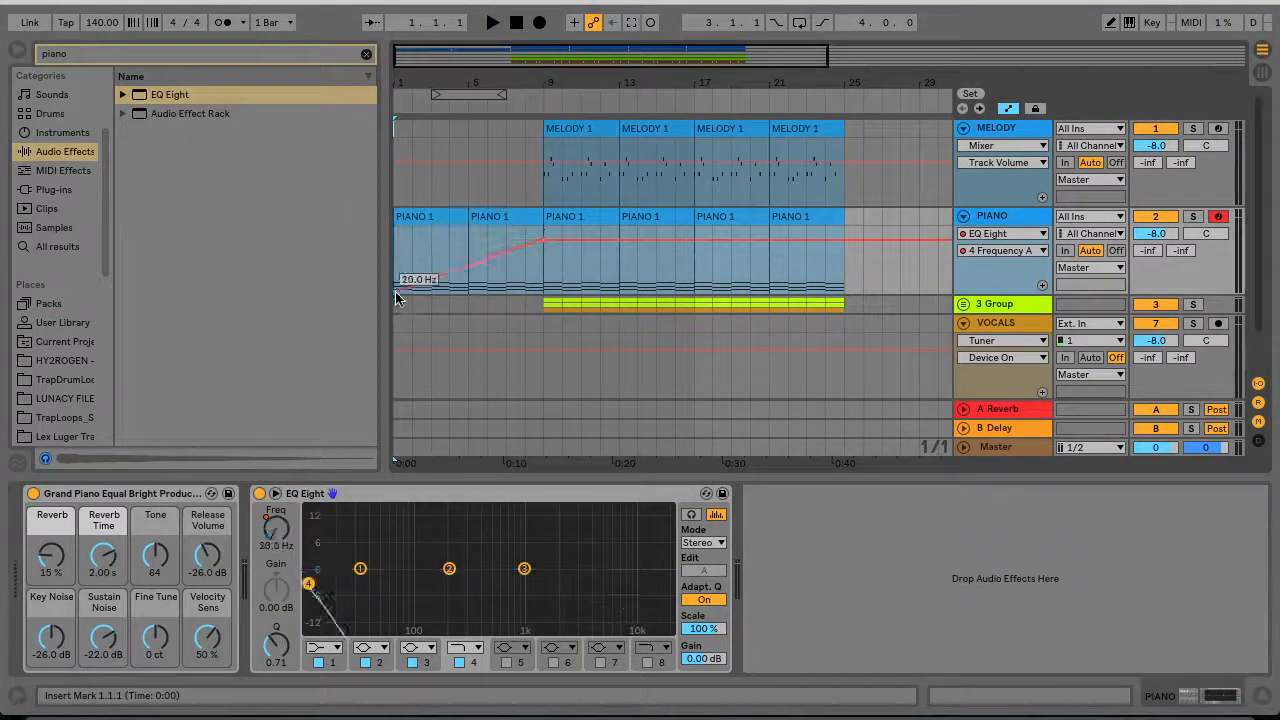
- Add a two-bar Snare_10 build-up clip ending in a fast roll on PERCUSSION from bar 7 to bar 9
{"action": "key", "text": "space"}
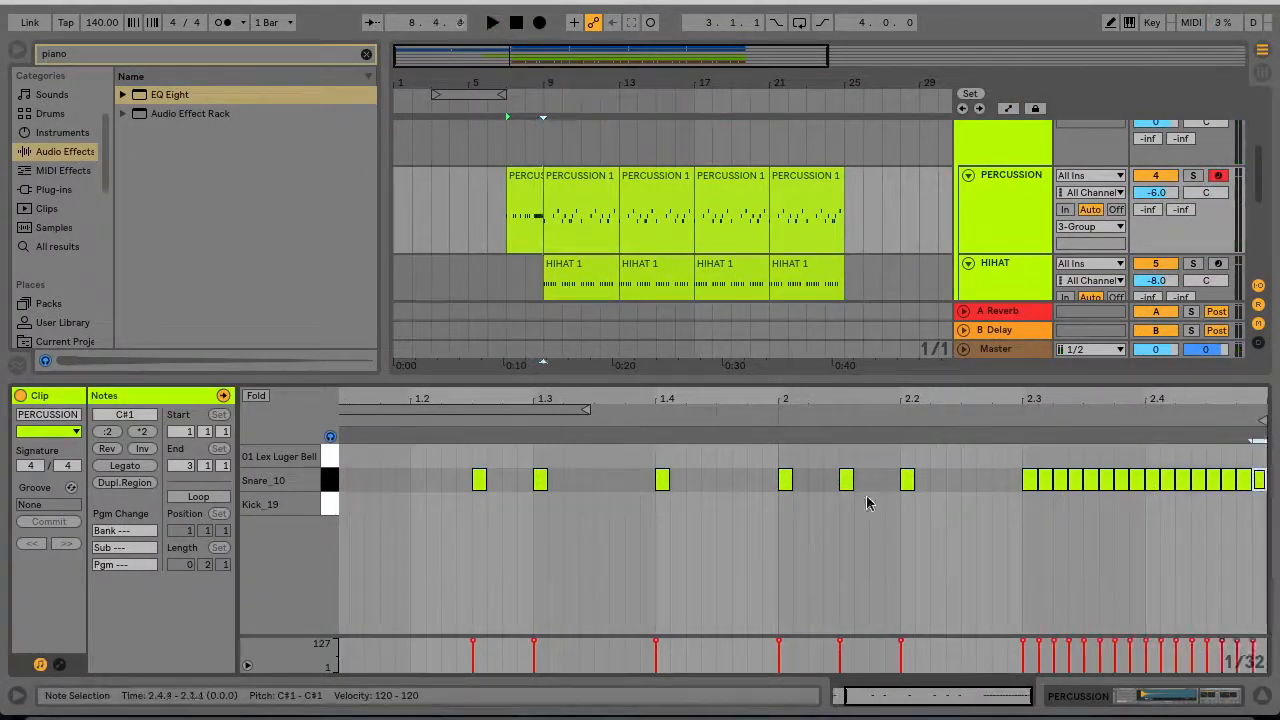
{"action": "key", "text": "space"}
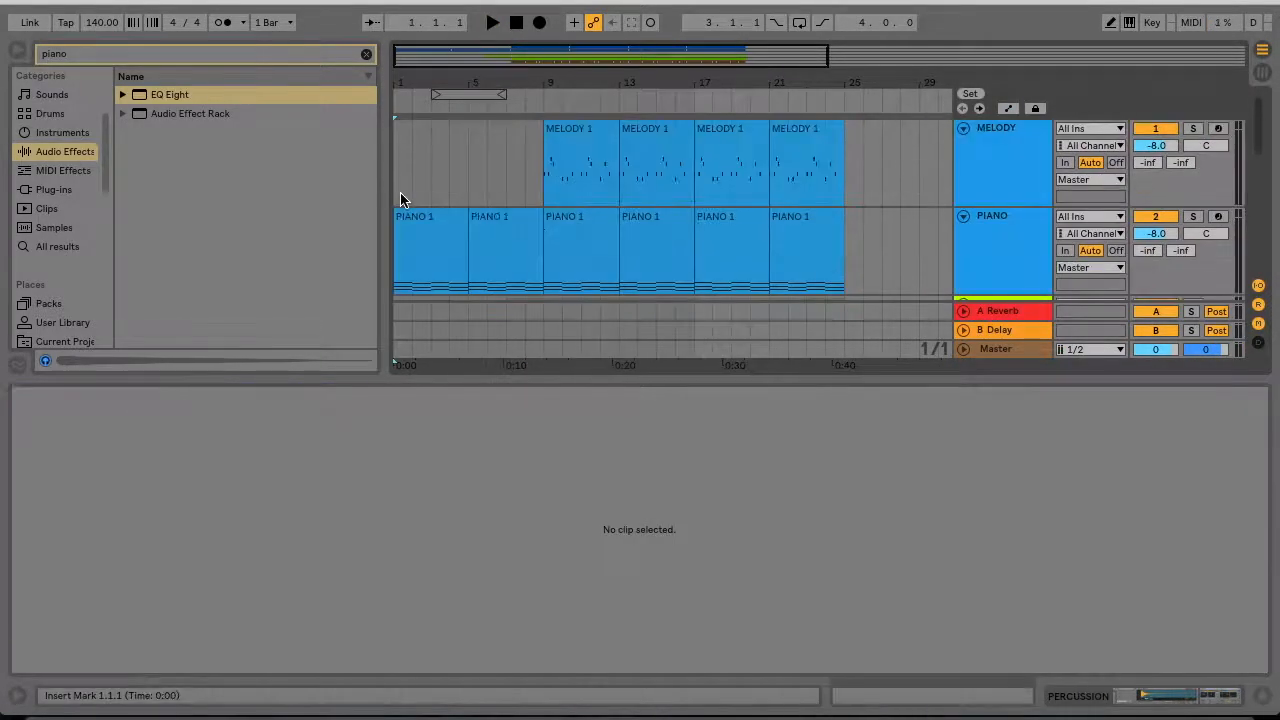
- Extend the melody, piano and drum group by four bars to bar 29 and play the arrangement from bar 1
{"action": "left_click", "coordinate": [617, 168]}
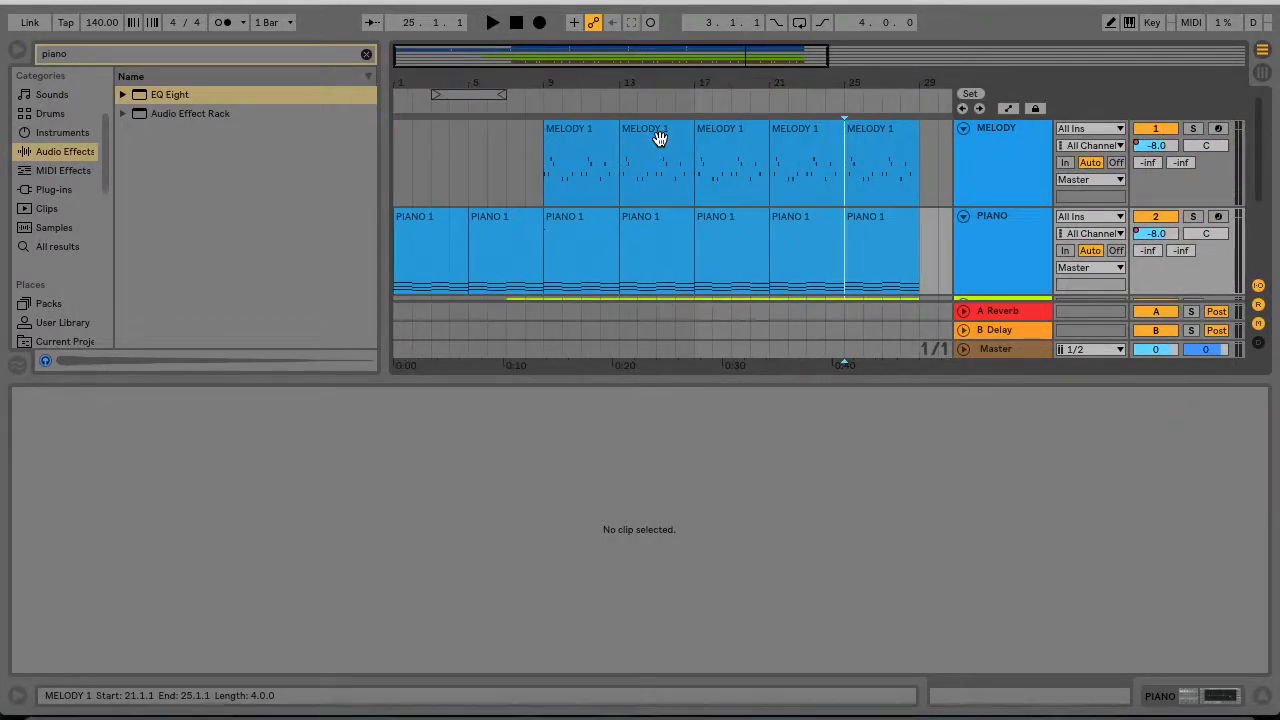
{"action": "left_click", "coordinate": [396, 179]}
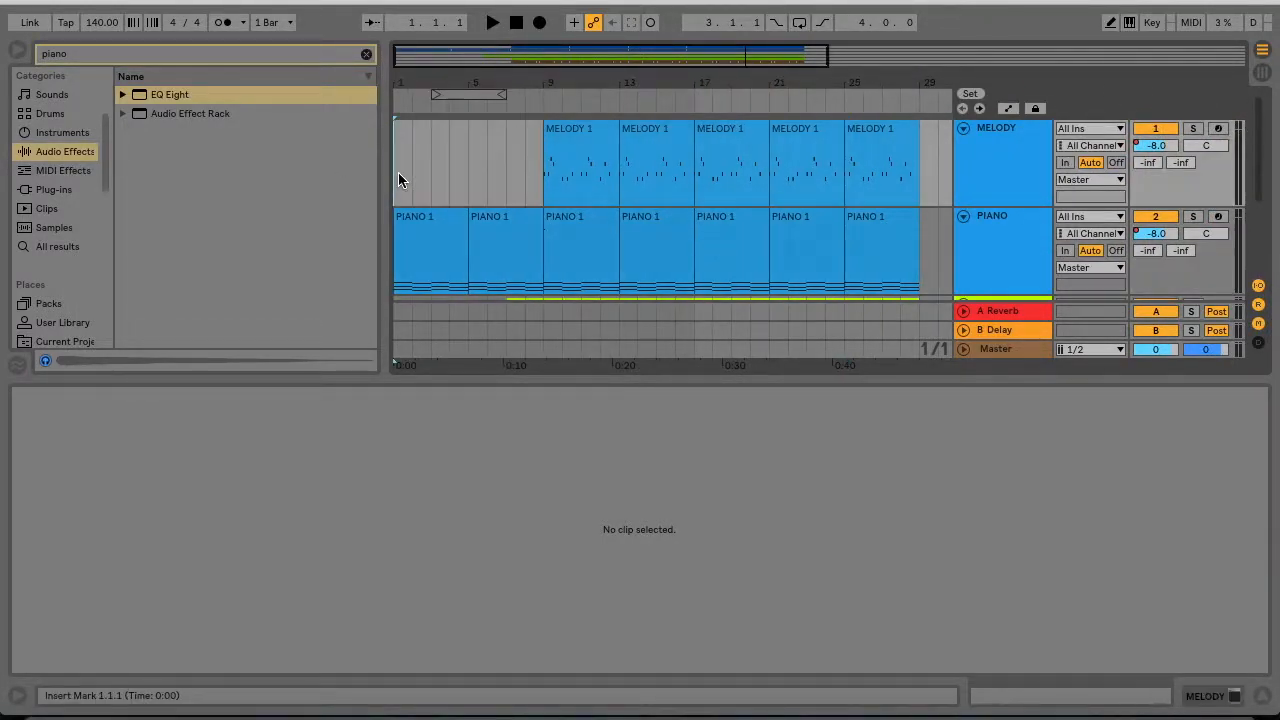
{"action": "key", "text": "space"}
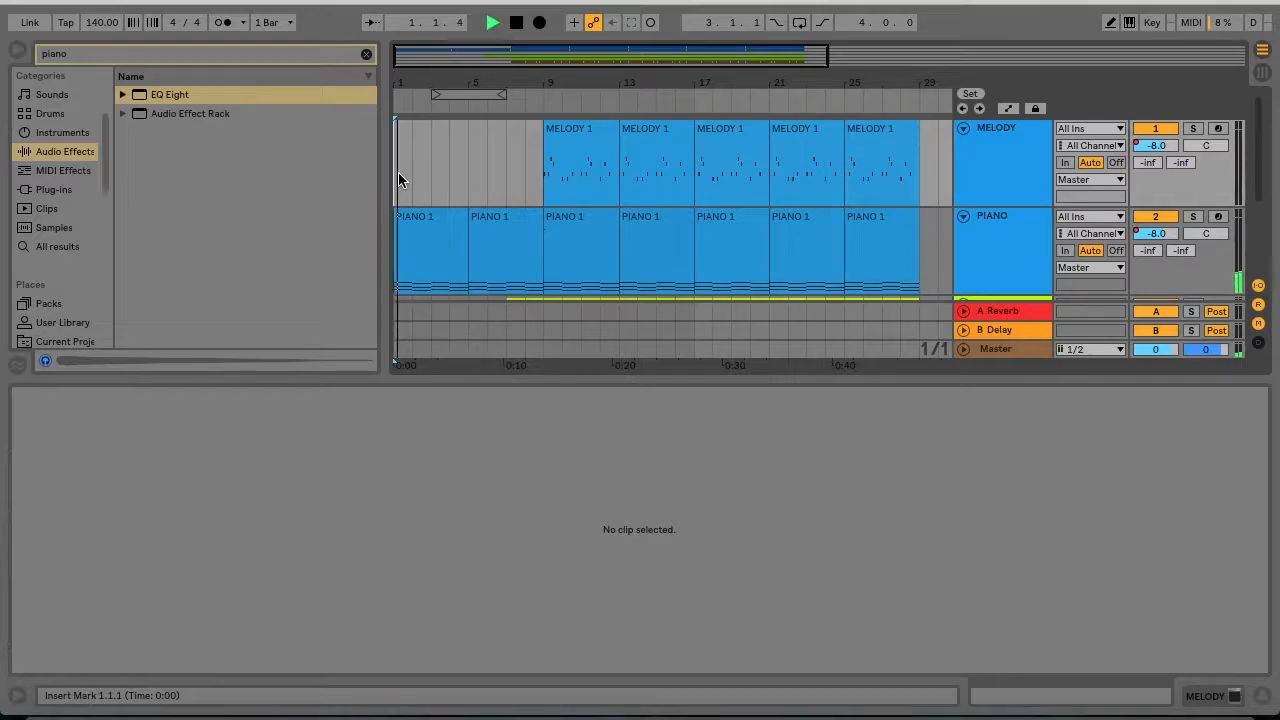
{"action": "left_click", "coordinate": [366, 54]}
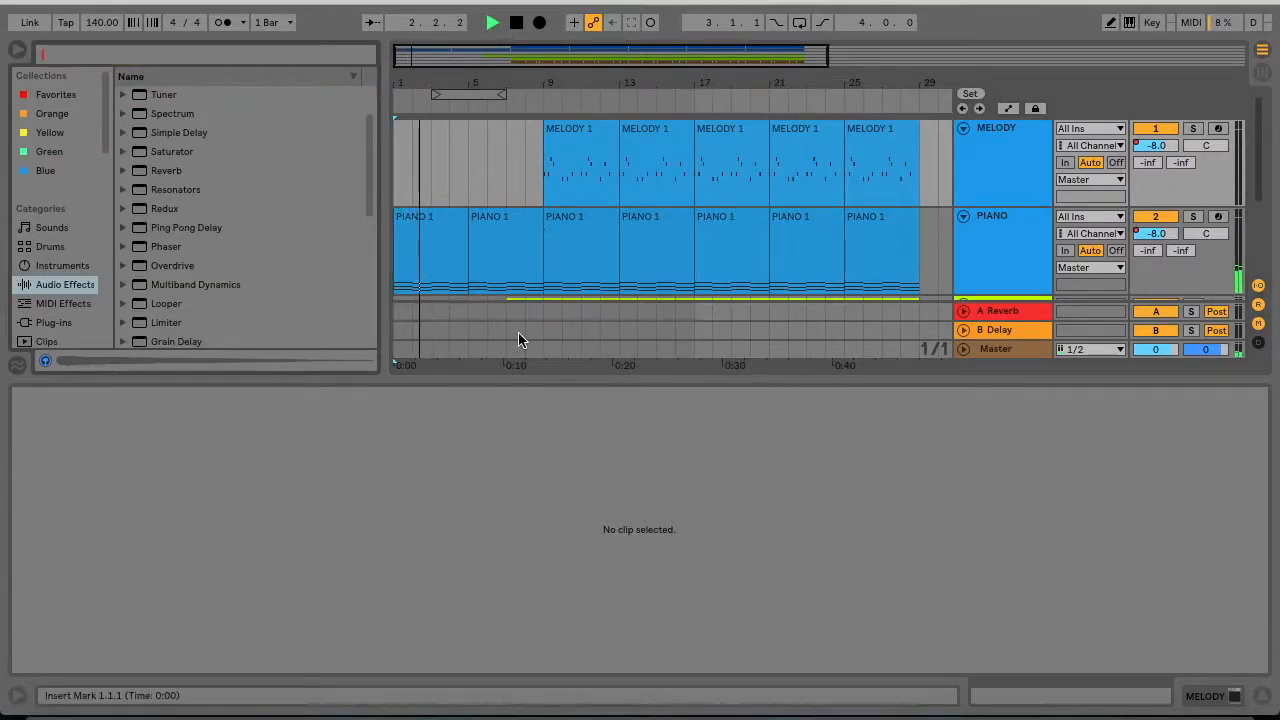